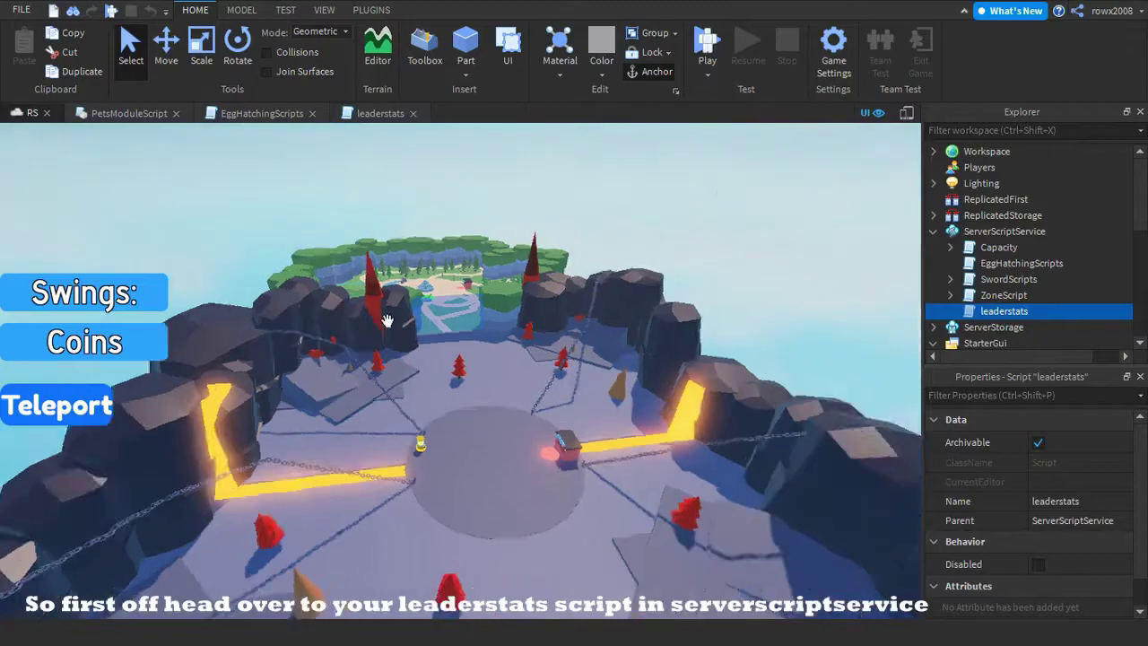
# In the leaderstats script, below the OwnedZones name line, add: local PetsFolder = Instance.new("Folder",player)
pyautogui.doubleClick(998, 310)
pyautogui.click(229, 376)
pyautogui.click(248, 392)
pyautogui.write('loca')
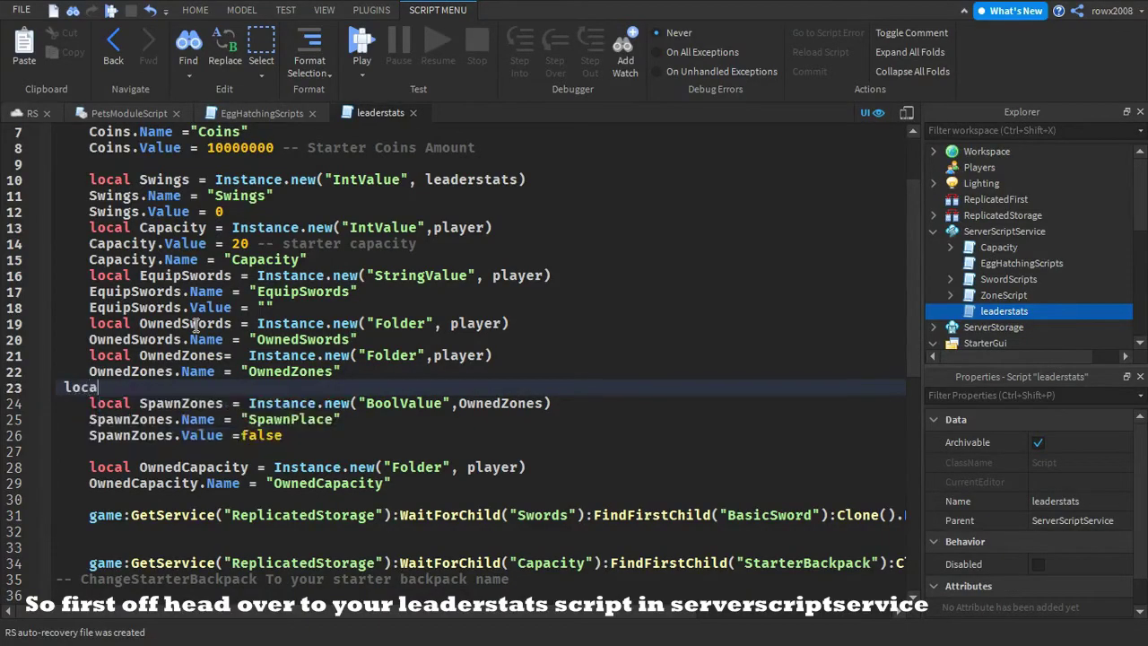
pyautogui.write('l PetsFolder')
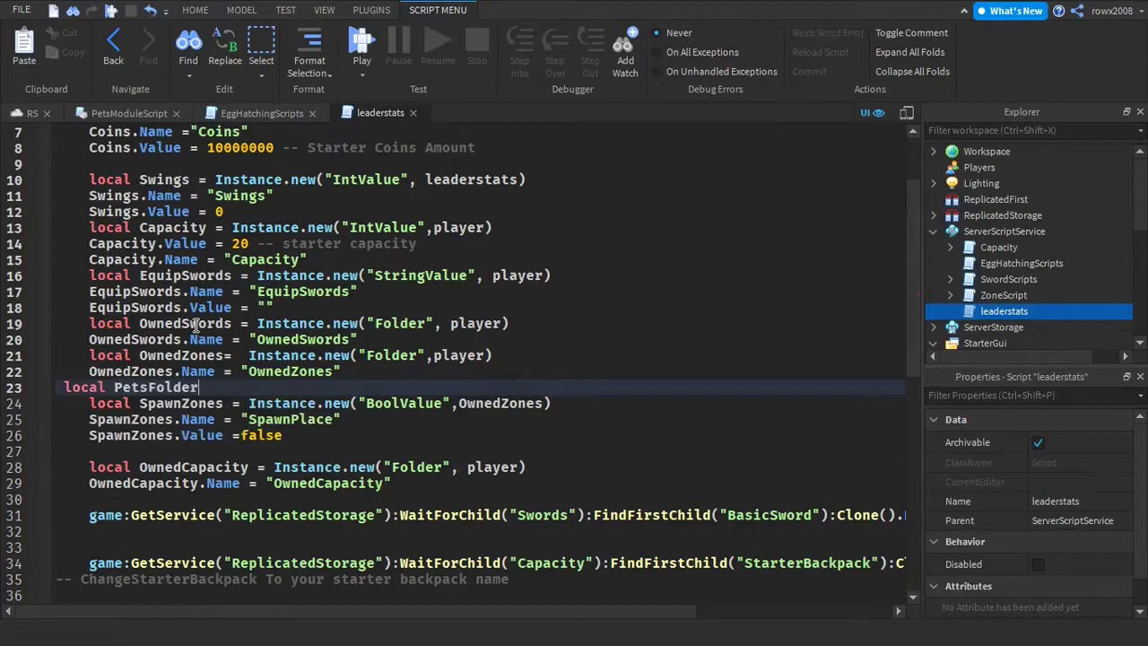
pyautogui.write(' = Instance.new("')
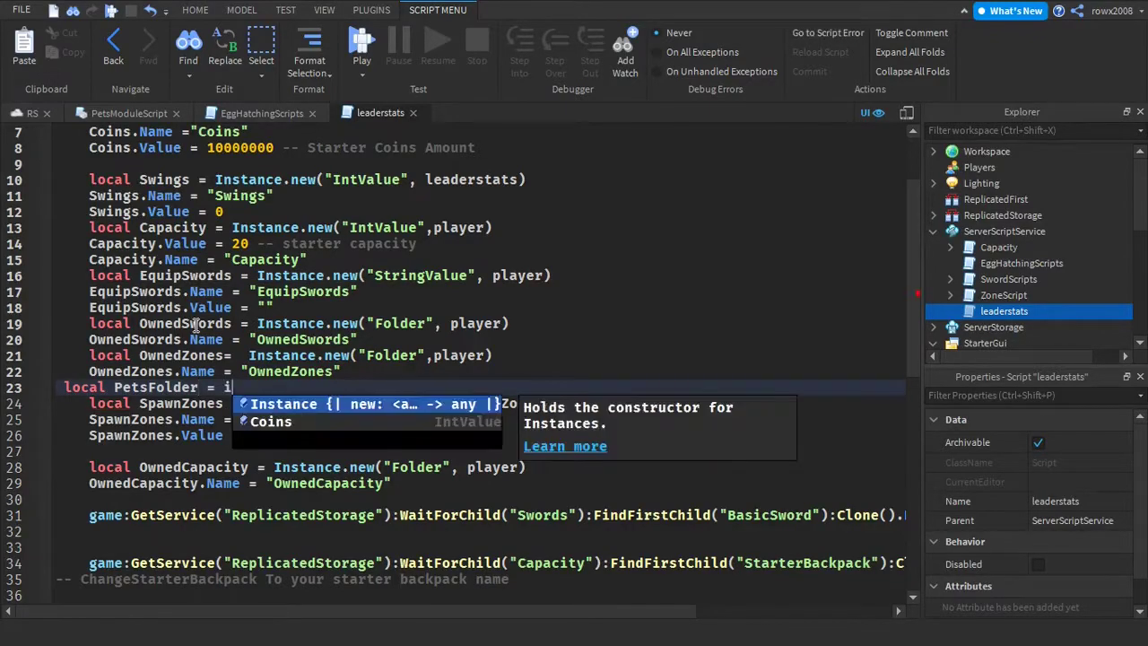
pyautogui.write('Fo')
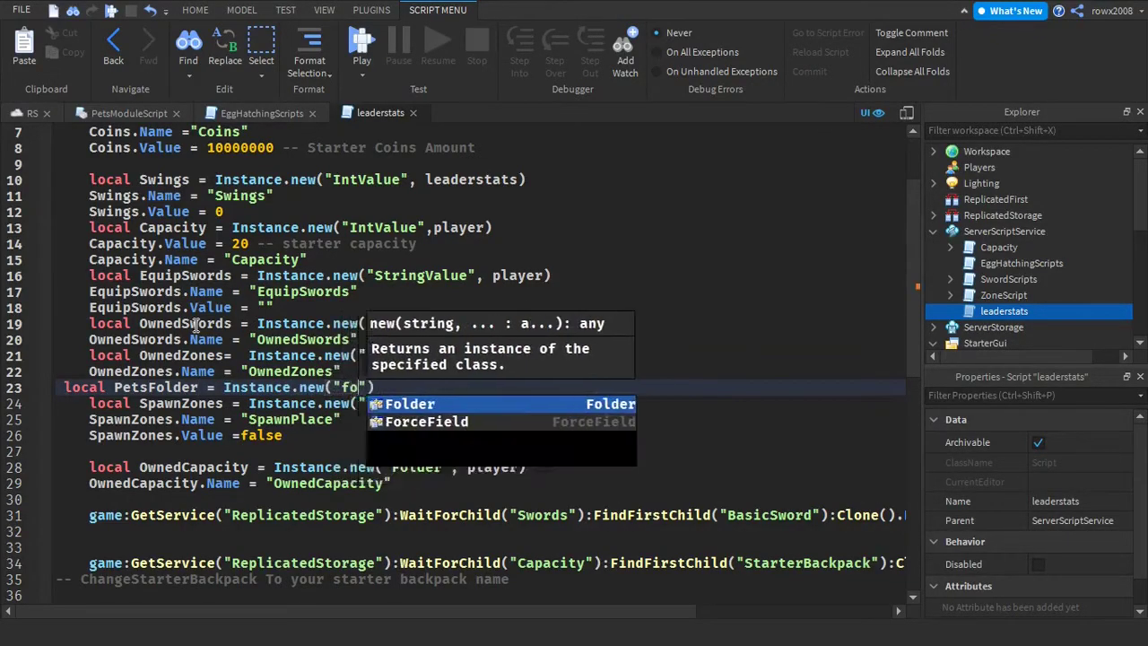
pyautogui.press('Tab')
pyautogui.write(',player')
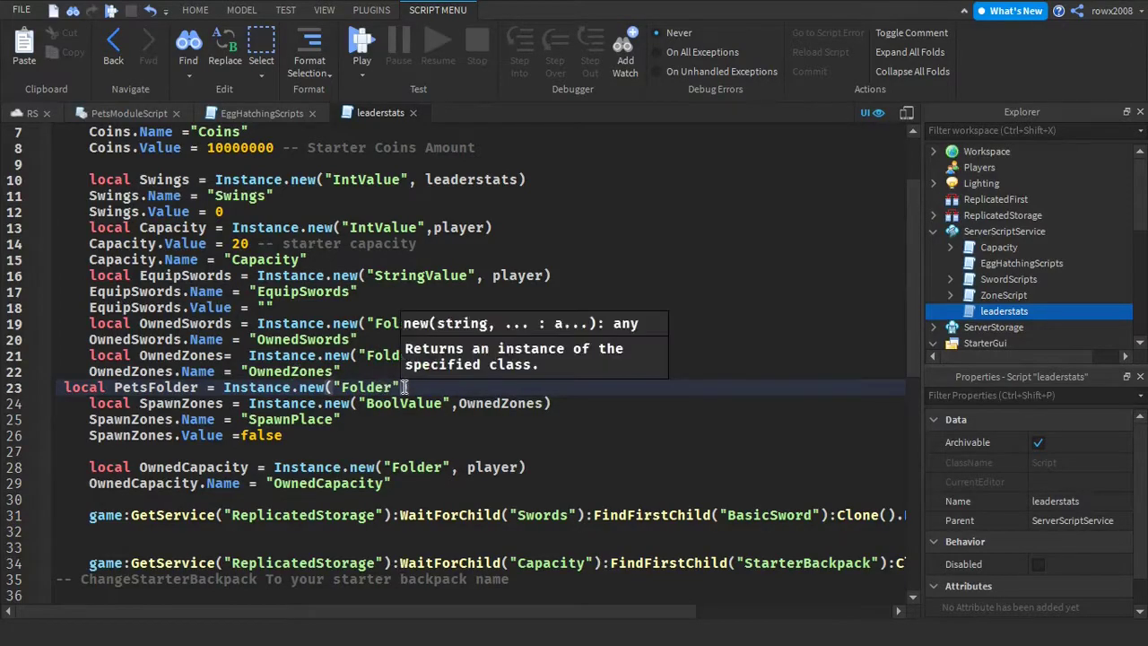
# Below the PetsFolder declaration, add the line PetsFolder.Name = "PetsFolder"
pyautogui.click(485, 387)
pyautogui.press('Return')
pyautogui.write('pe')
pyautogui.press('Tab')
pyautogui.write('.N')
pyautogui.press('Tab')
pyautogui.write('= ')
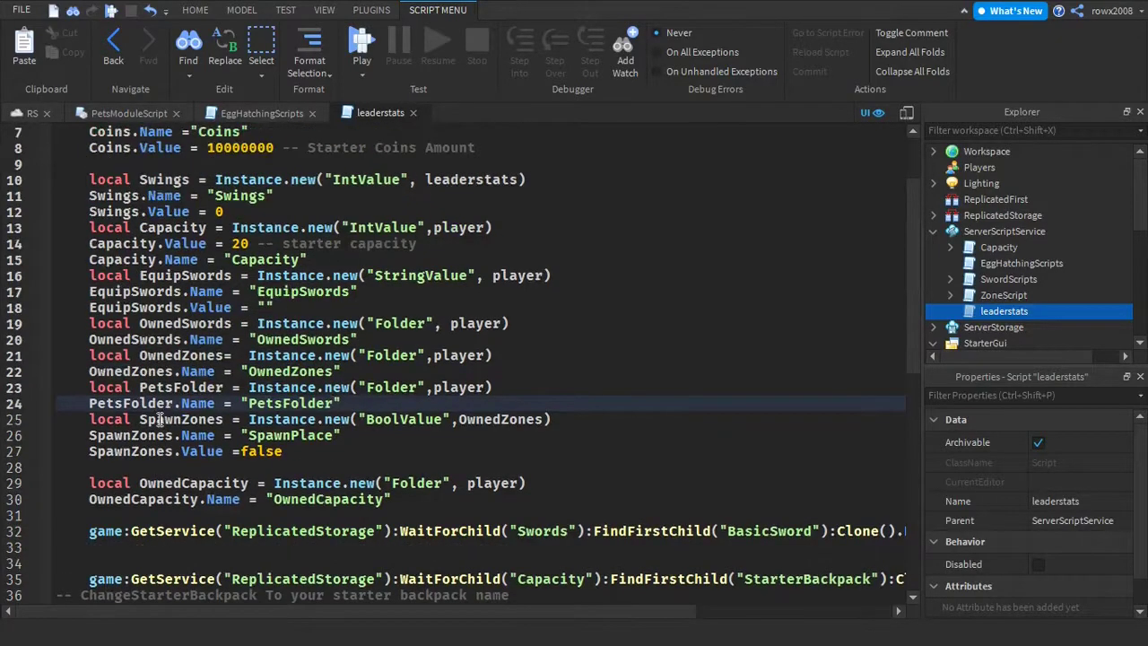
pyautogui.write('"PetsFolder')
pyautogui.press('Return')
pyautogui.press('Return')
pyautogui.press('BackSpace')
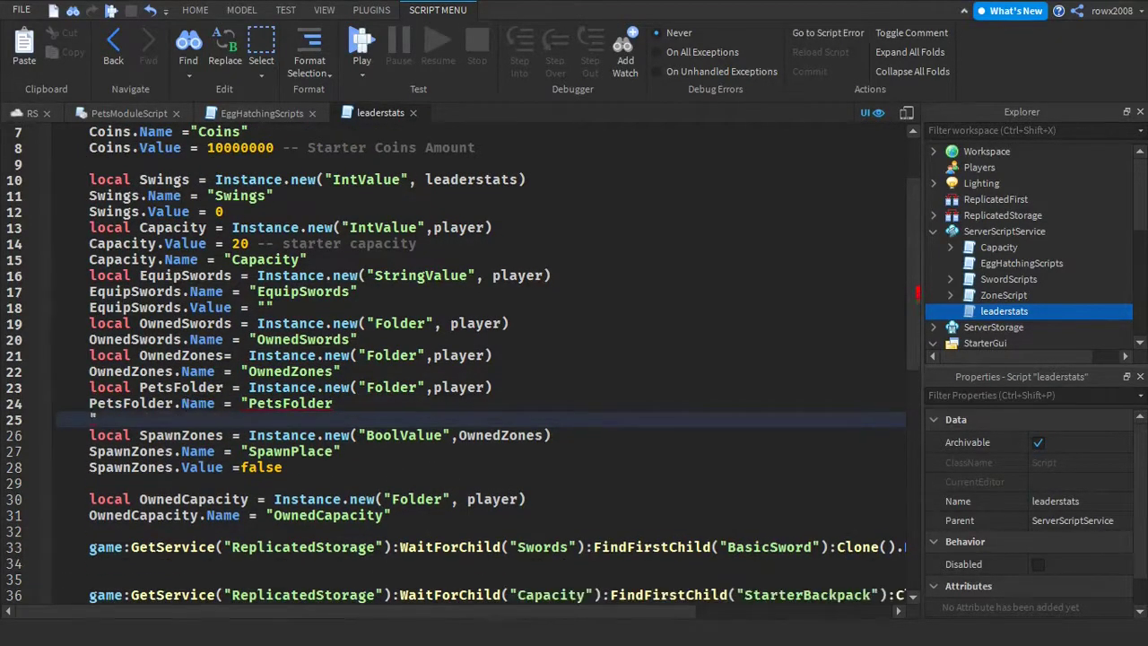
pyautogui.press('BackSpace')
# Separate the two PetsFolder lines with a blank line above and below, and close the leaderstats script
pyautogui.click(339, 371)
pyautogui.press('Return')
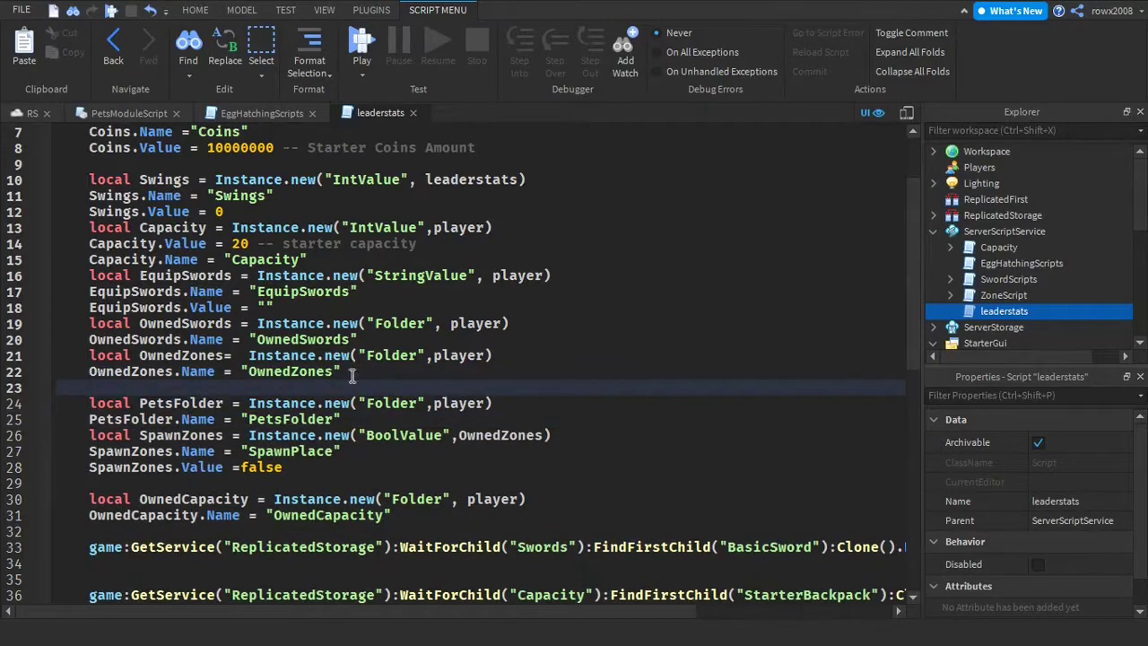
pyautogui.click(357, 419)
pyautogui.press('Return')
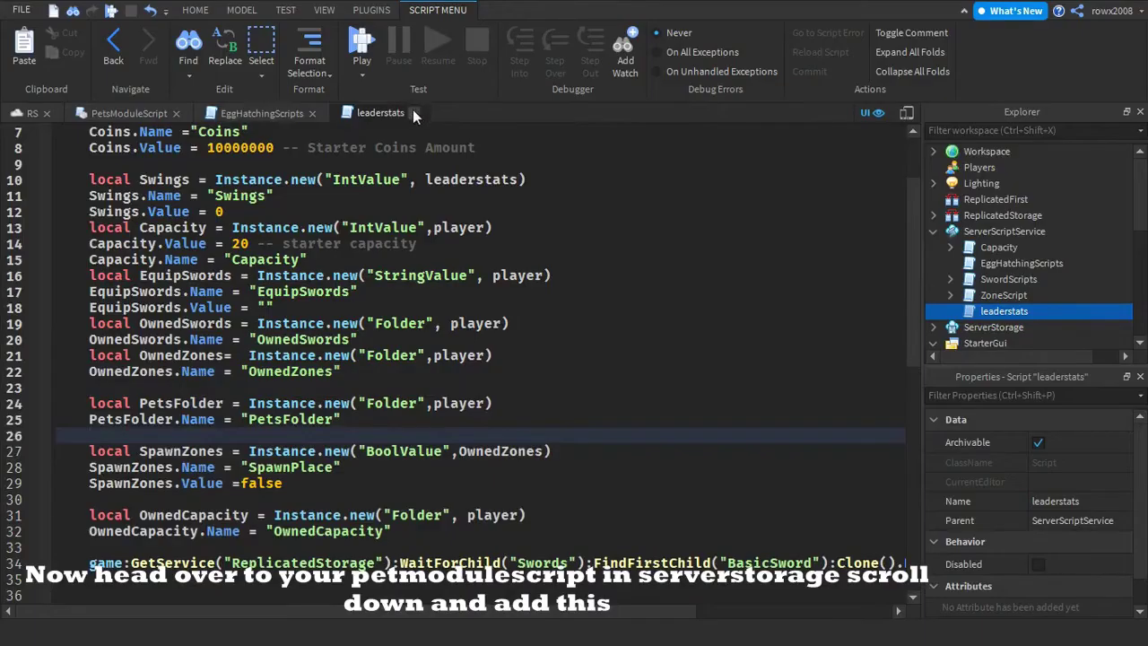
pyautogui.click(417, 113)
# In PetsModuleScript, below Prompts.Enabled = true, begin the declaration local Str = Instance.new(" after a blank line
pyautogui.click(128, 113)
pyautogui.scroll(-2, 337, 396)
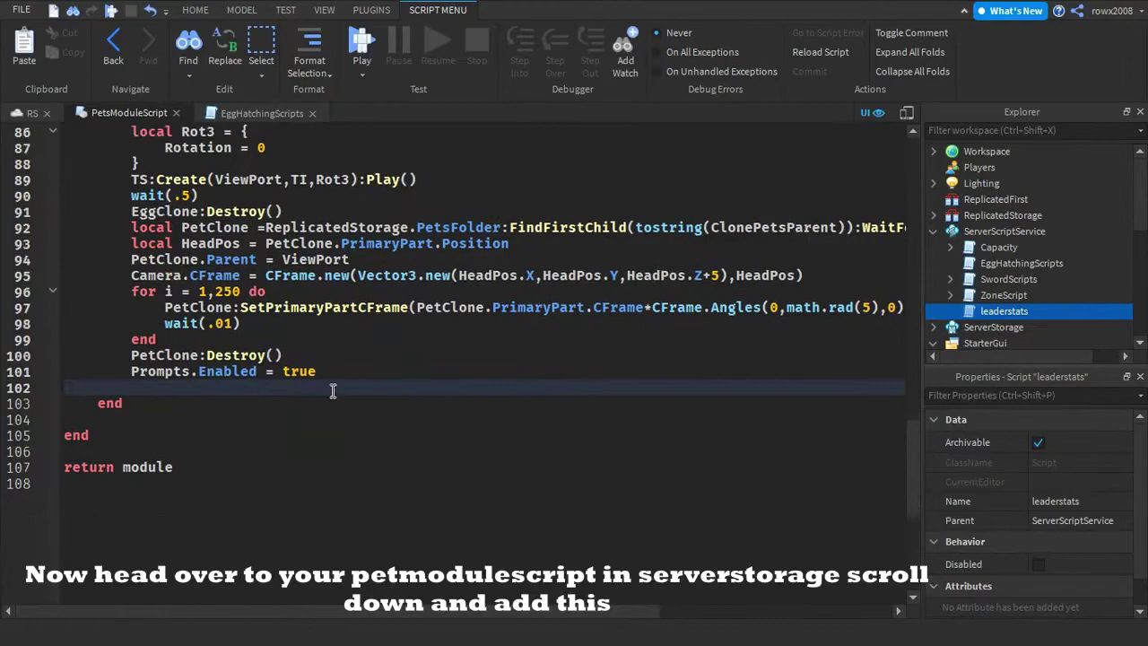
pyautogui.press('Return')
pyautogui.write('local S')
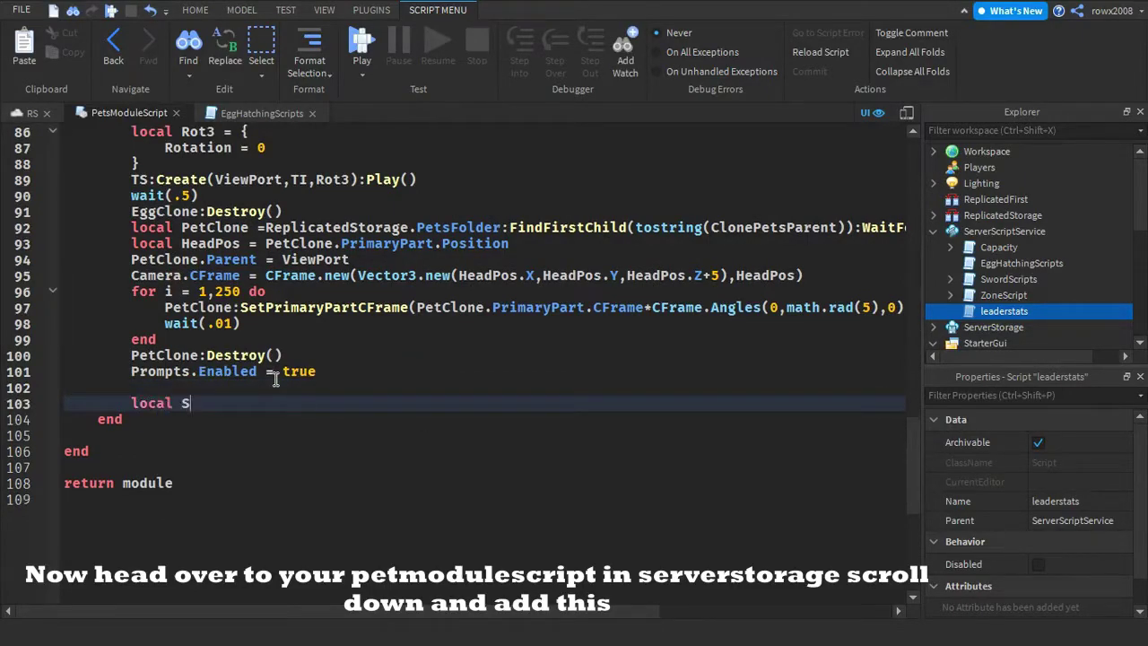
pyautogui.write('tr = instance.new("')
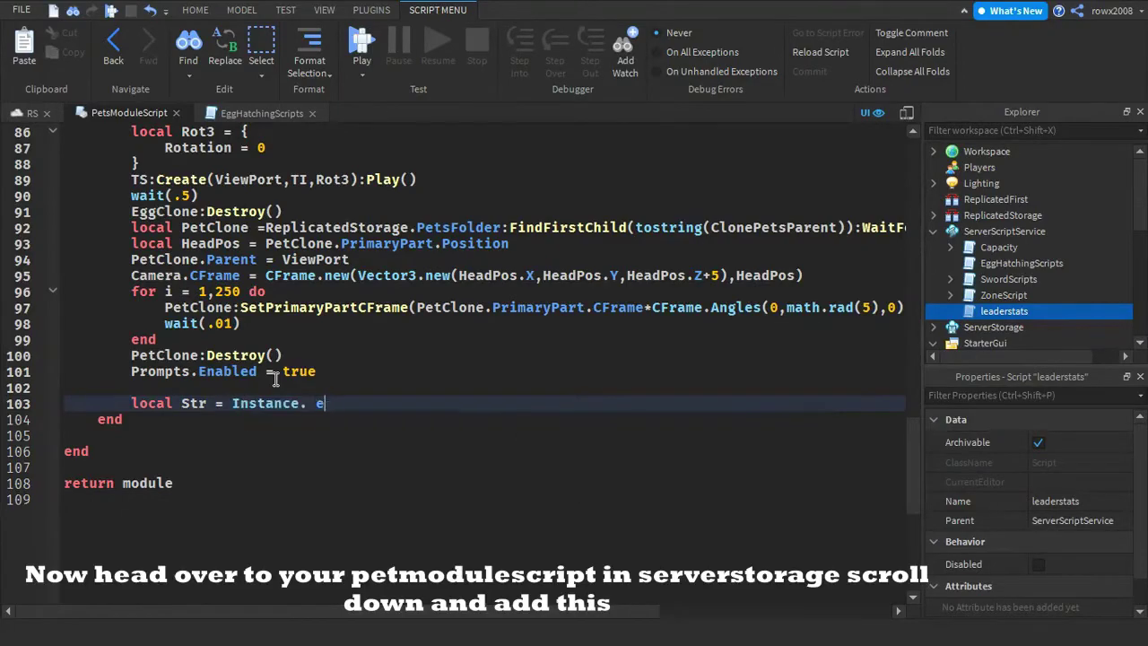
pyautogui.write('string')
pyautogui.press('BackSpace')
pyautogui.press('BackSpace')
pyautogui.press('BackSpace')
pyautogui.press('BackSpace')
pyautogui.press('BackSpace')
pyautogui.press('BackSpace')
# Complete the Str declaration with the class "BoolValue" and the parent Player.PetsFolder
pyautogui.write('BoolValue')
pyautogui.press('Right')
pyautogui.write(',pla')
pyautogui.press('Down')
pyautogui.press('Tab')
pyautogui.write('.')
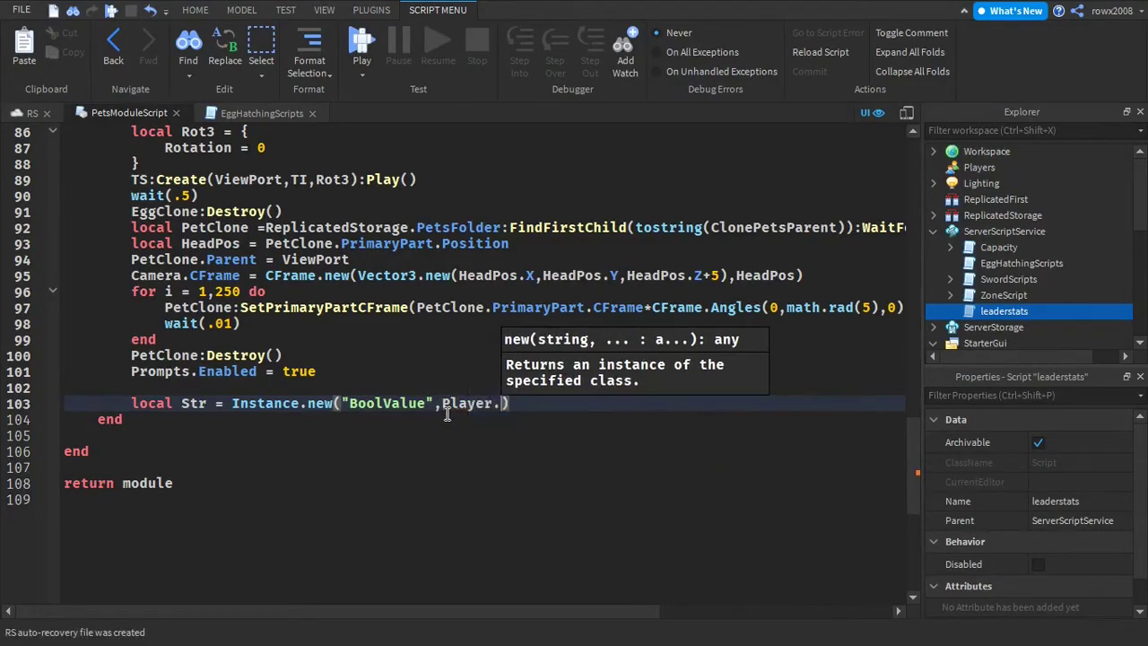
pyautogui.write('PetsFolder')
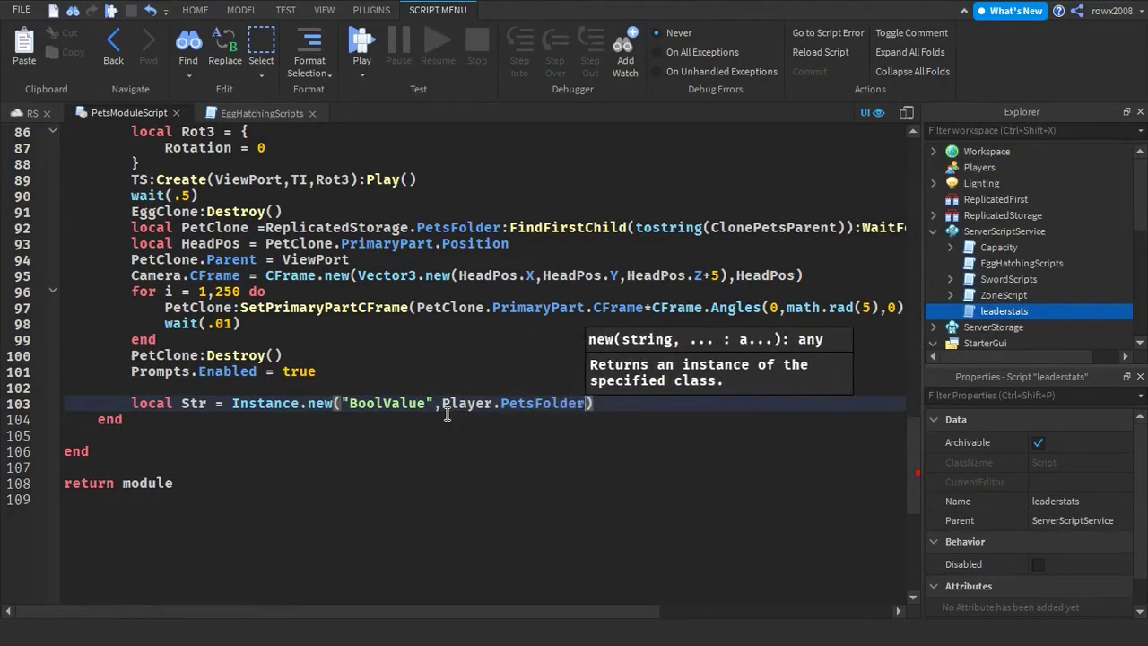
pyautogui.press('Right')
# Below the declaration, add the lines Str.Name = PetChosen and Str.Value = false
pyautogui.press('Return')
pyautogui.write('Str')
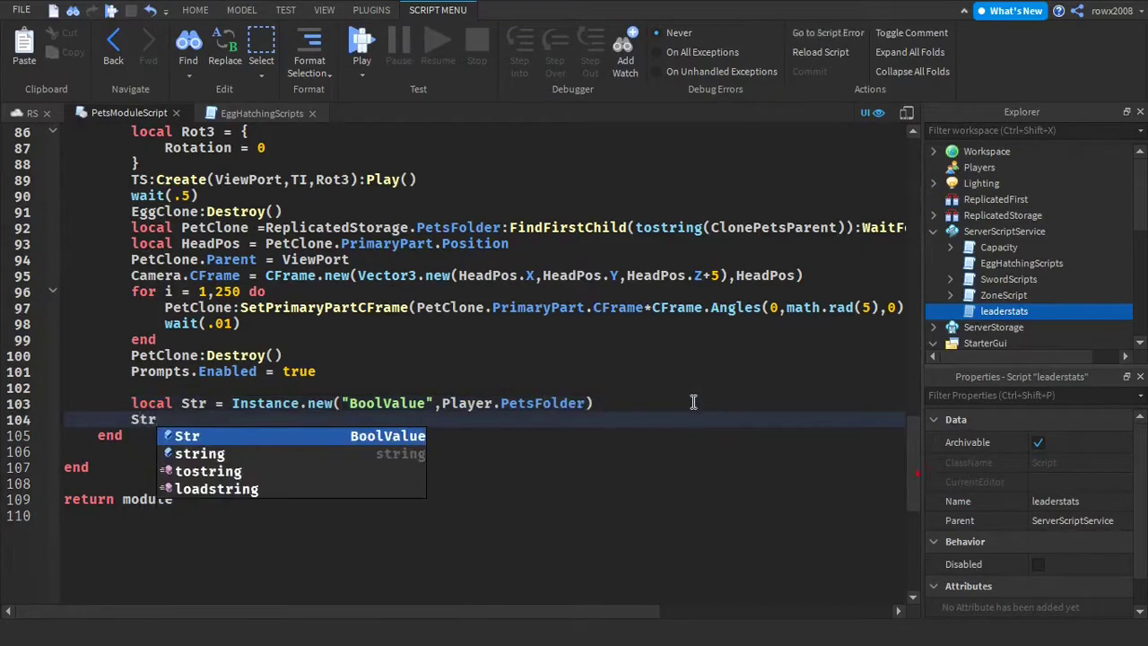
pyautogui.write('.Name = pe')
pyautogui.press('Tab')
pyautogui.press('Return')
pyautogui.write('st')
pyautogui.press('Down')
pyautogui.press('Tab')
pyautogui.write('.Value = false')
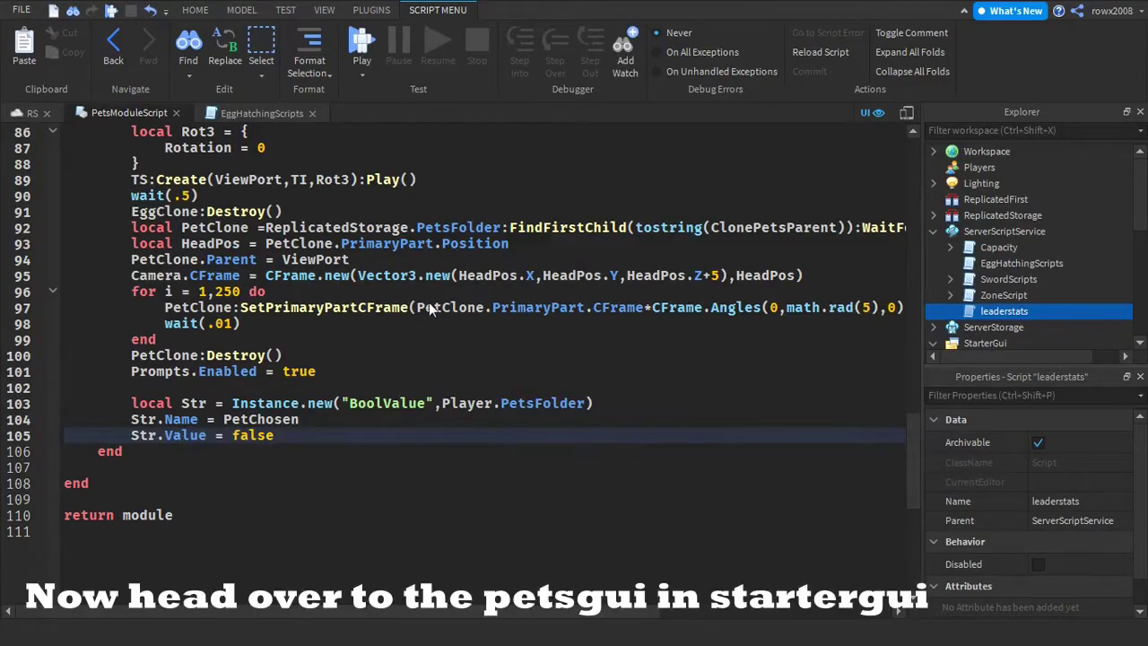
# Save the place and close PetsModuleScript
pyautogui.click(196, 150)
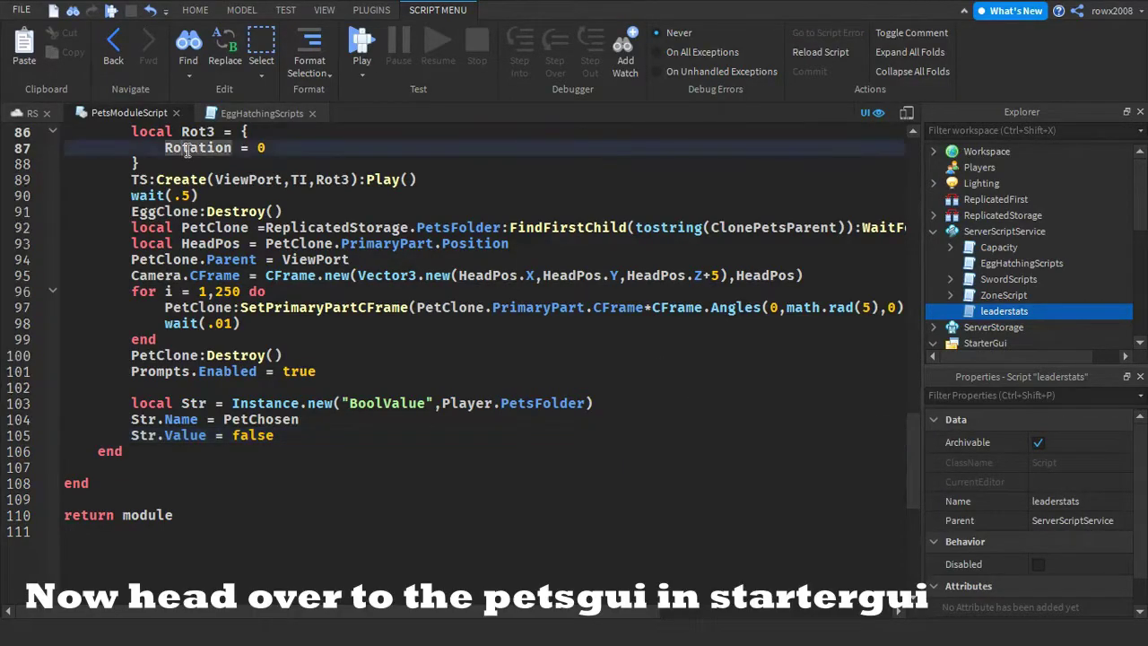
pyautogui.hotkey('ctrl', 's')
pyautogui.click(178, 114)
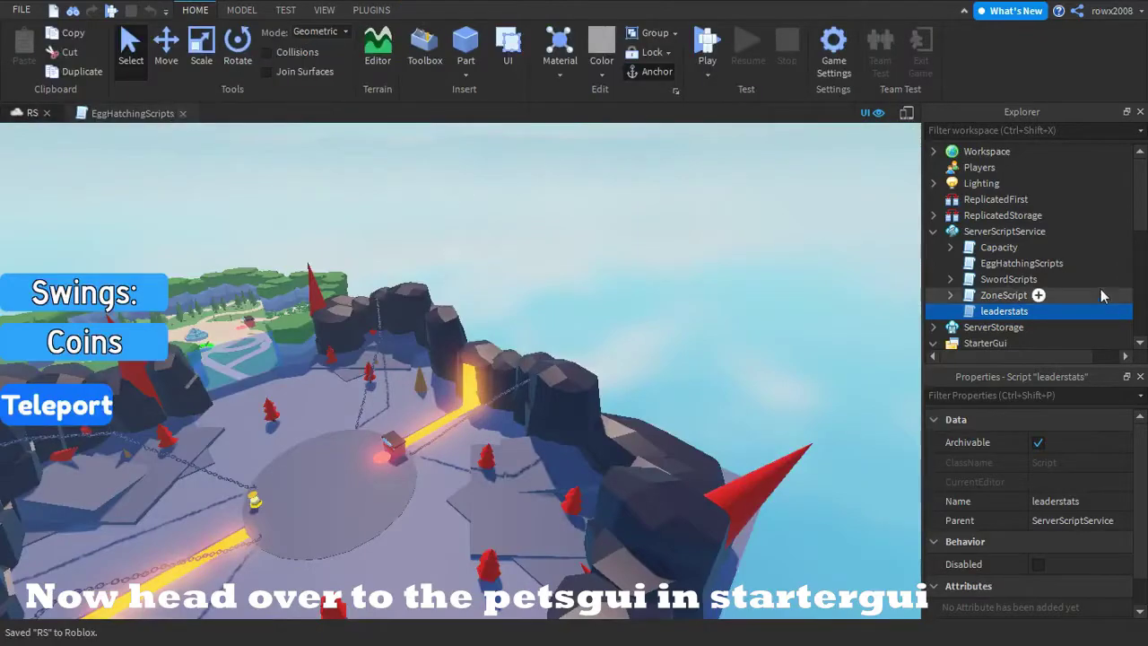
# Add a Frame to the PetsGui inside StarterGui
pyautogui.scroll(-5, 1100, 289)
pyautogui.click(972, 167)
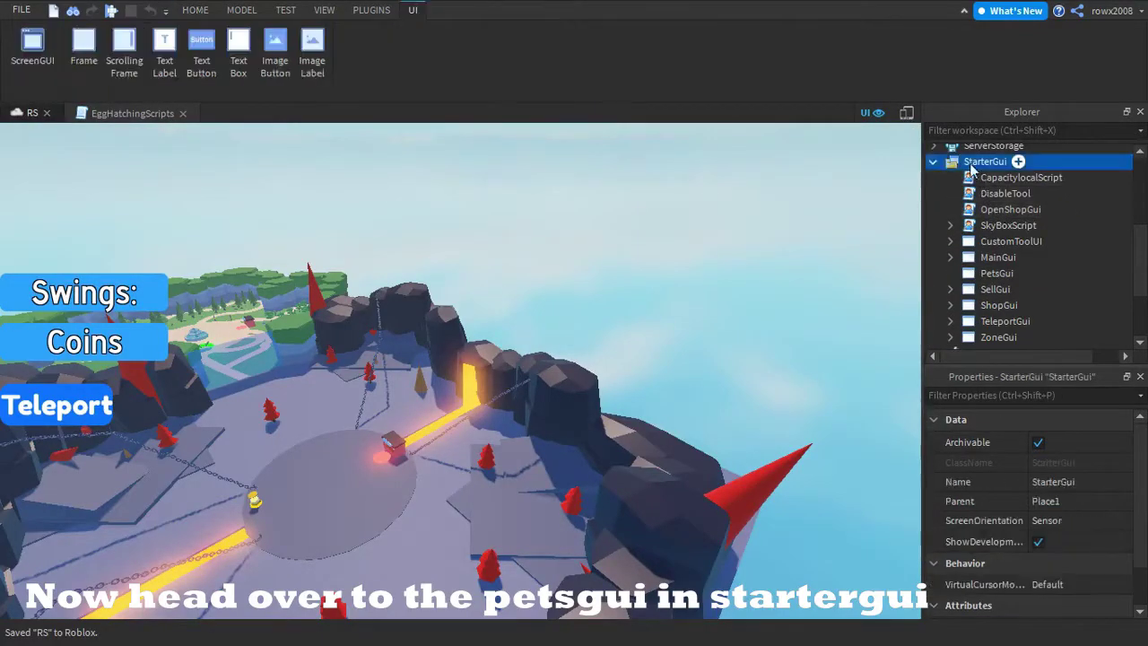
pyautogui.click(1018, 289)
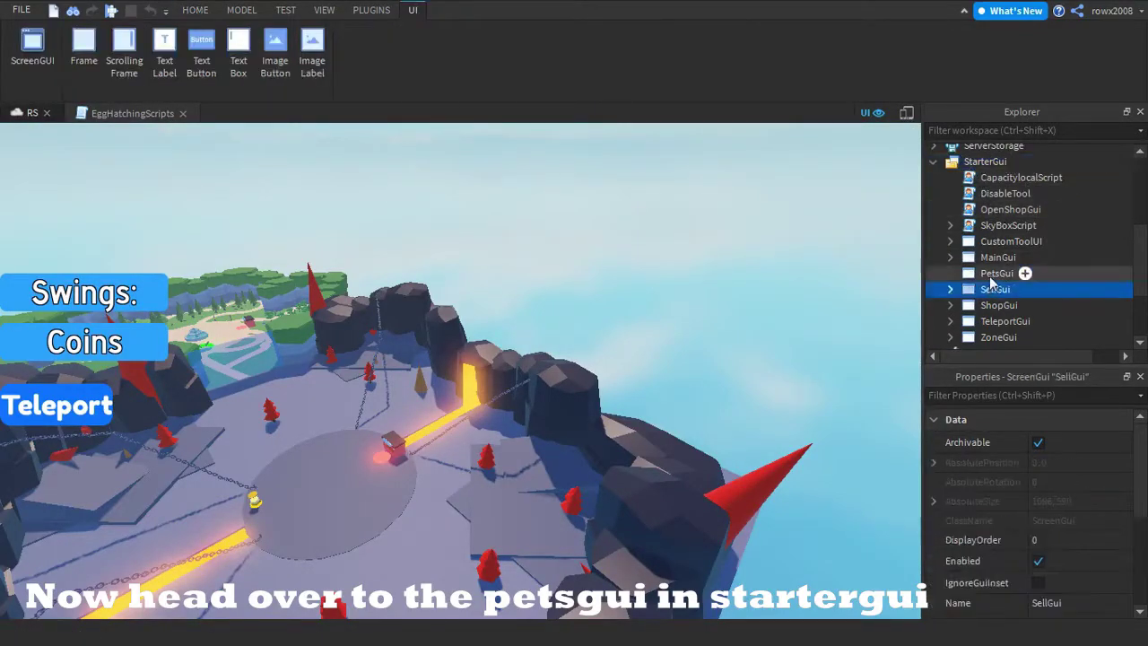
pyautogui.click(992, 270)
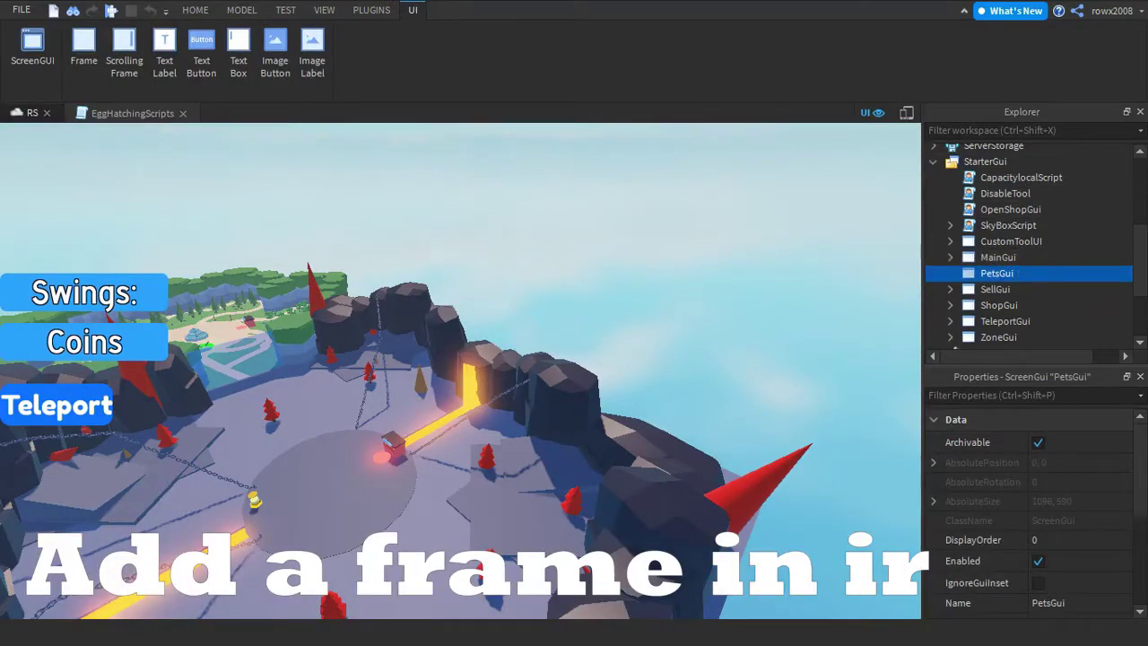
pyautogui.click(732, 362)
pyautogui.press('d')
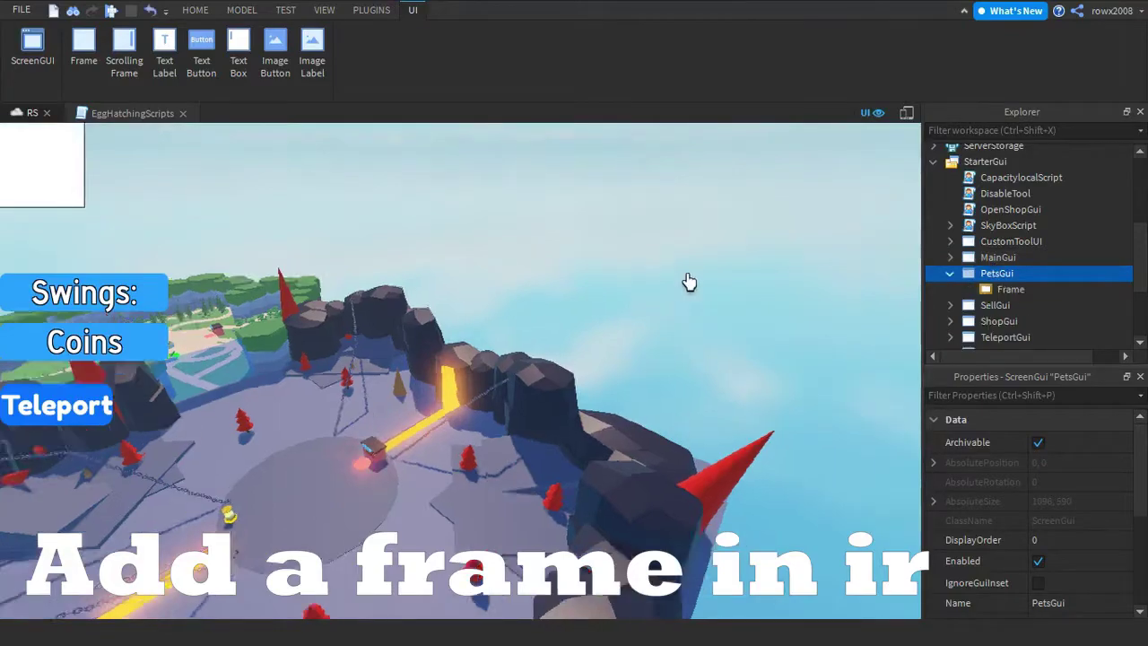
# Enlarge the new Frame to about 547 x 319, move it to the middle of the view, and convert it to scale units
pyautogui.moveTo(689, 281); pyautogui.dragTo(807, 284, button='right')
pyautogui.click(30, 141)
pyautogui.click(31, 142)
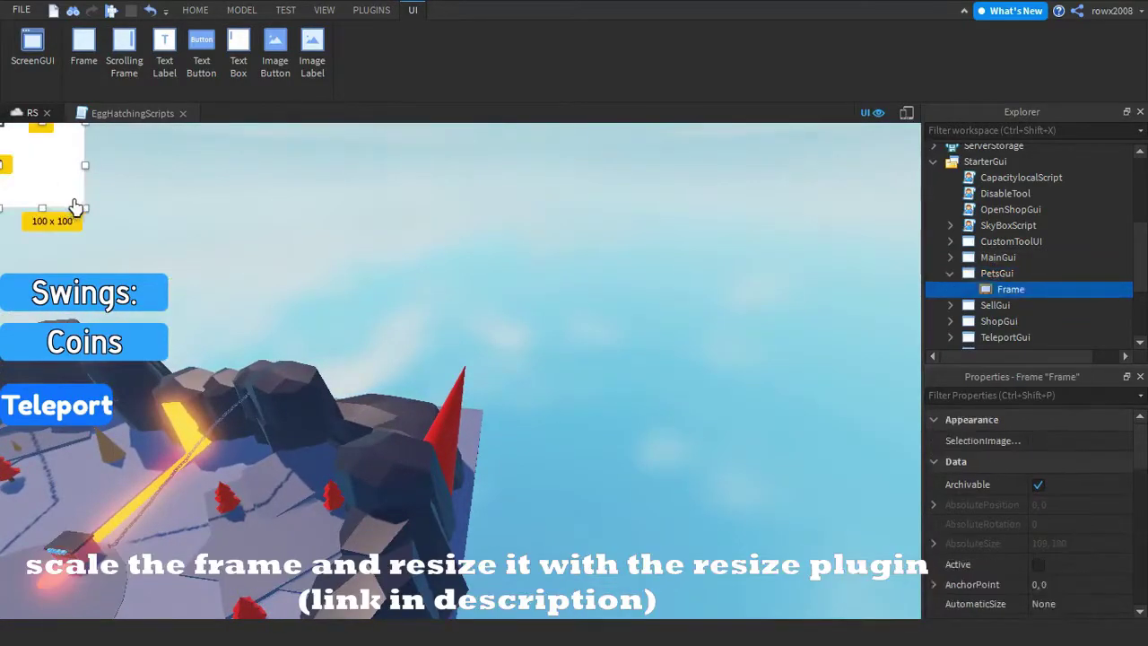
pyautogui.moveTo(83, 208); pyautogui.dragTo(453, 391)
pyautogui.moveTo(403, 328); pyautogui.dragTo(650, 430)
pyautogui.click(371, 10)
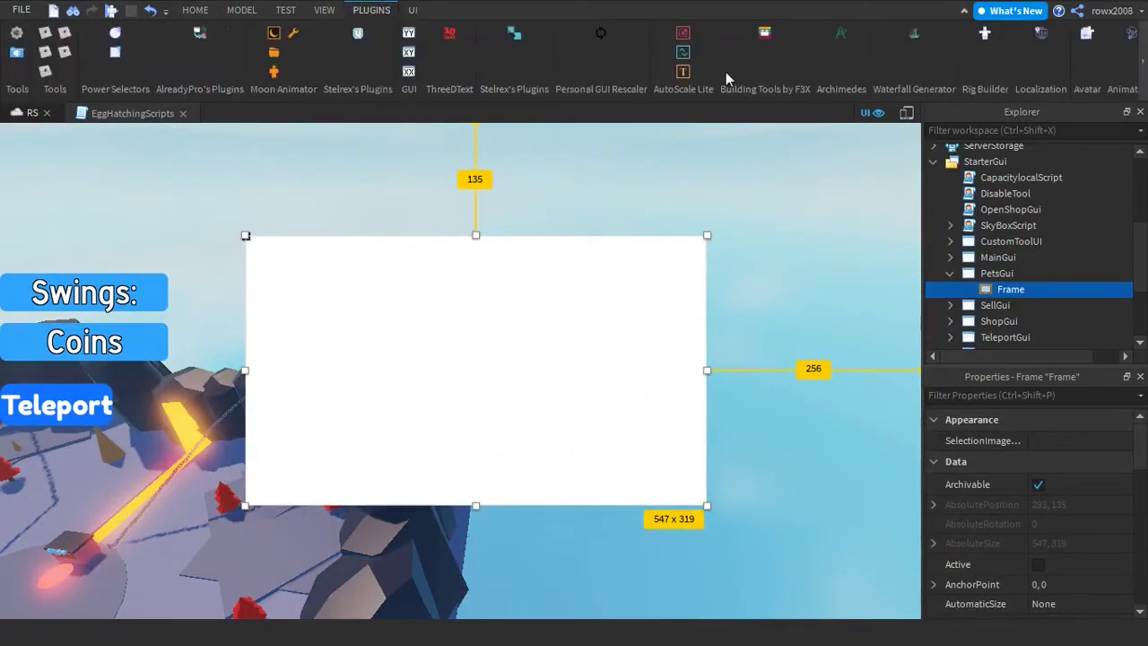
# Add a UICorner to the Frame and set the Frame's background color to dark blue [23, 80, 124]
pyautogui.moveTo(1042, 294)
pyautogui.scroll(-3, 1037, 502)
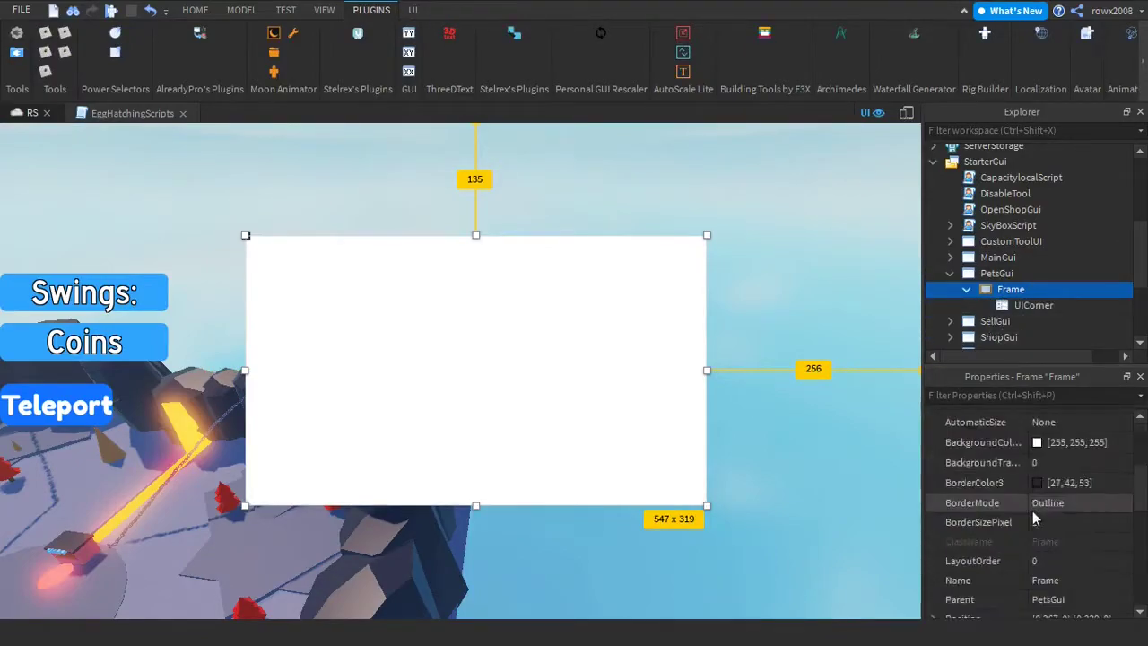
pyautogui.click(1037, 502)
pyautogui.click(689, 198)
pyautogui.moveTo(688, 198); pyautogui.dragTo(642, 209)
pyautogui.moveTo(768, 224); pyautogui.dragTo(770, 263)
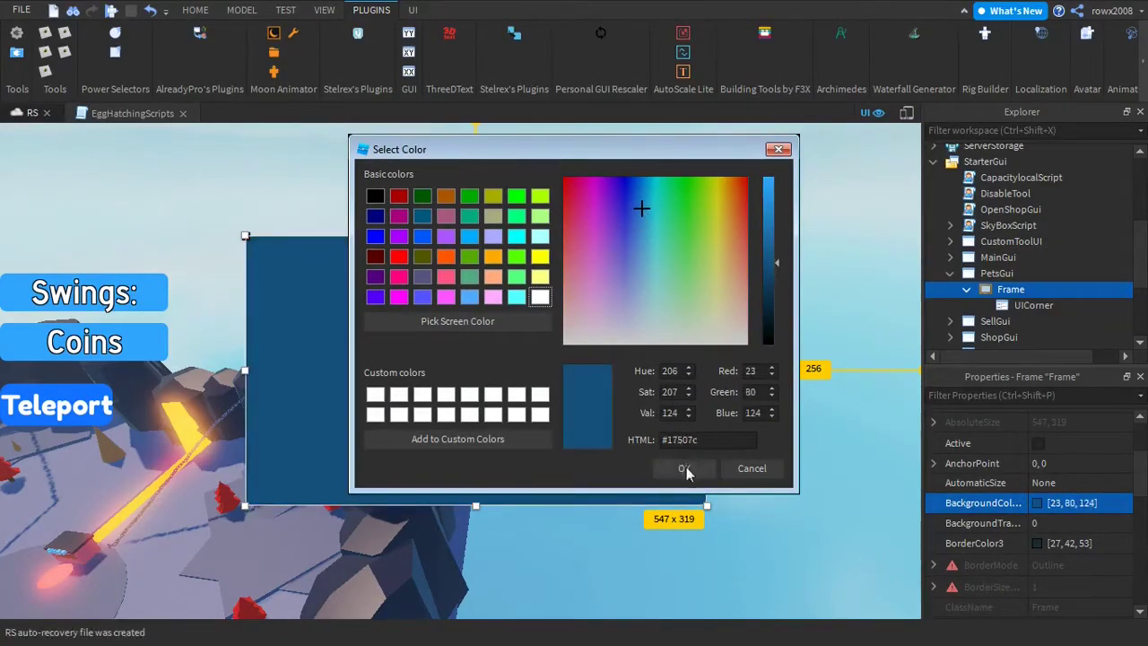
pyautogui.click(684, 469)
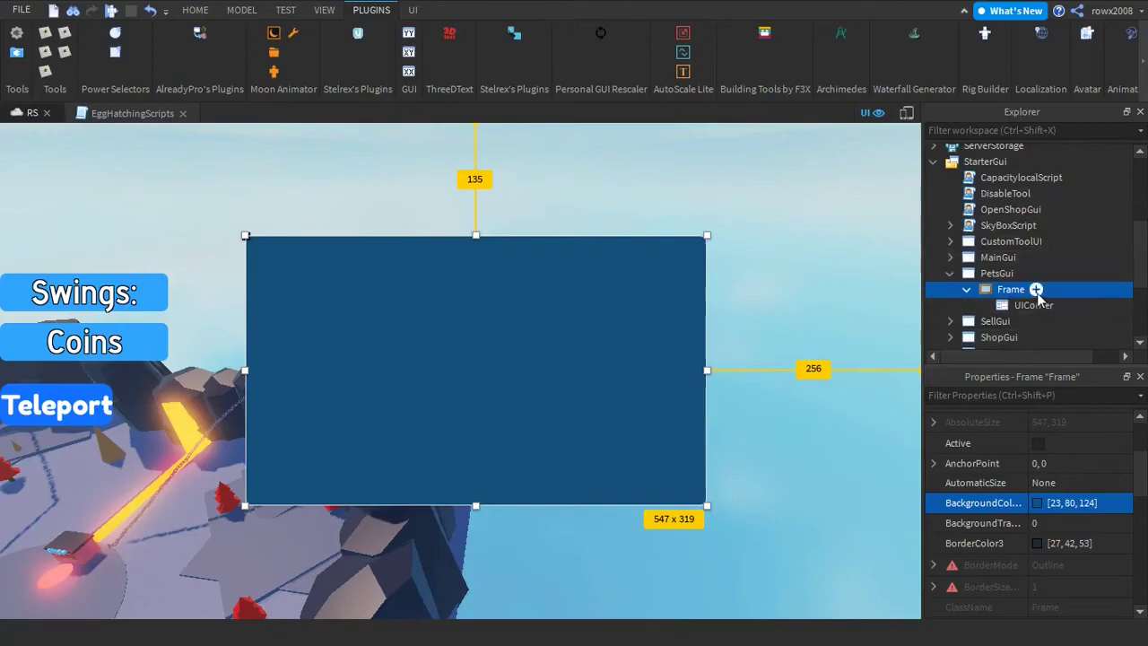
# Add a ScrollingFrame inside the Frame and set its background transparency to 1
pyautogui.press('Return')
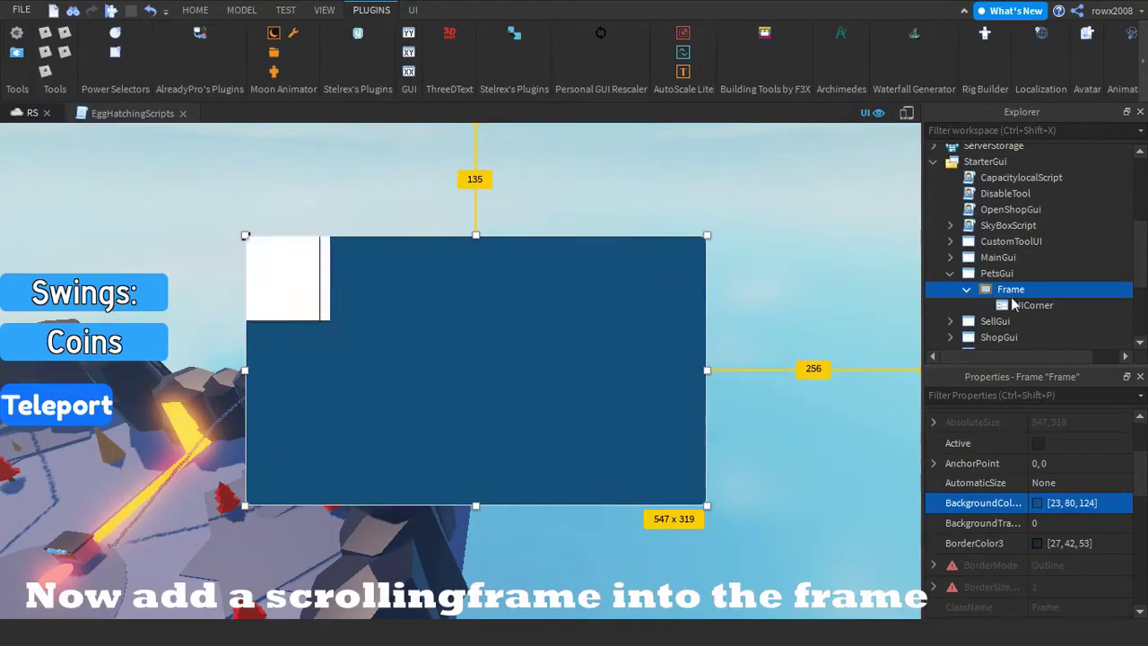
pyautogui.scroll(-4, 1069, 555)
pyautogui.scroll(3, 1054, 542)
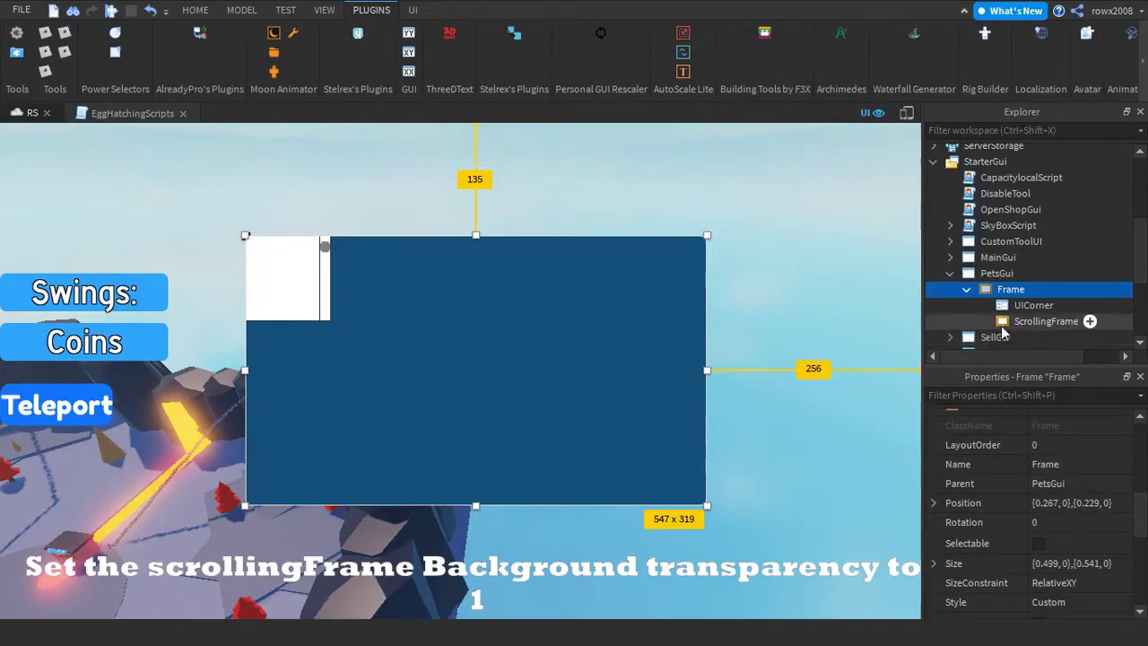
pyautogui.click(1046, 321)
pyautogui.scroll(5, 1054, 484)
pyautogui.click(1062, 521)
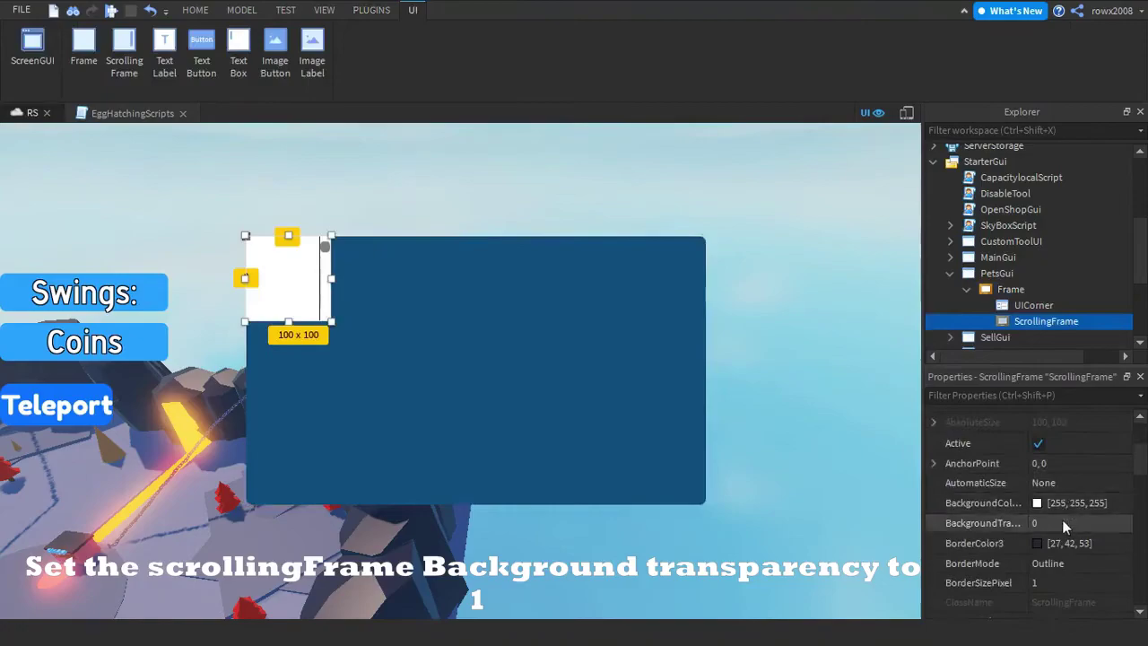
pyautogui.write('1')
pyautogui.press('Return')
# Set the ScrollingFrame's scroll bar image color to 255,255,255
pyautogui.scroll(-10, 1054, 573)
pyautogui.scroll(3, 1052, 556)
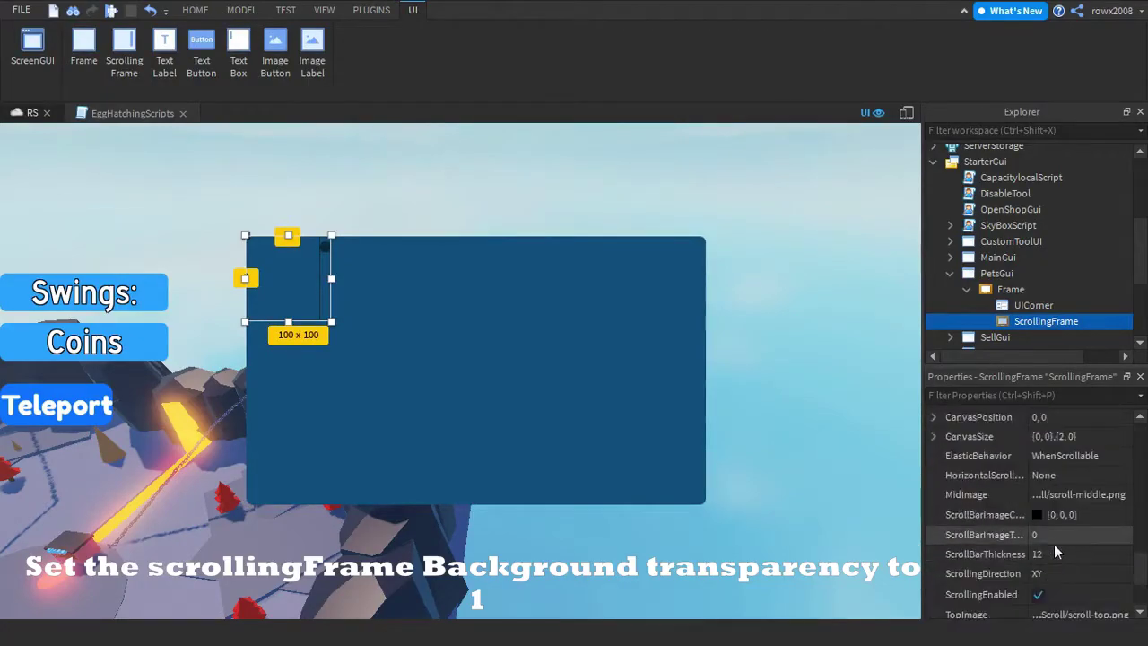
pyautogui.scroll(10, 1053, 542)
pyautogui.scroll(-5, 1049, 510)
pyautogui.scroll(-4, 997, 513)
pyautogui.click(1085, 515)
pyautogui.write('255,255,255')
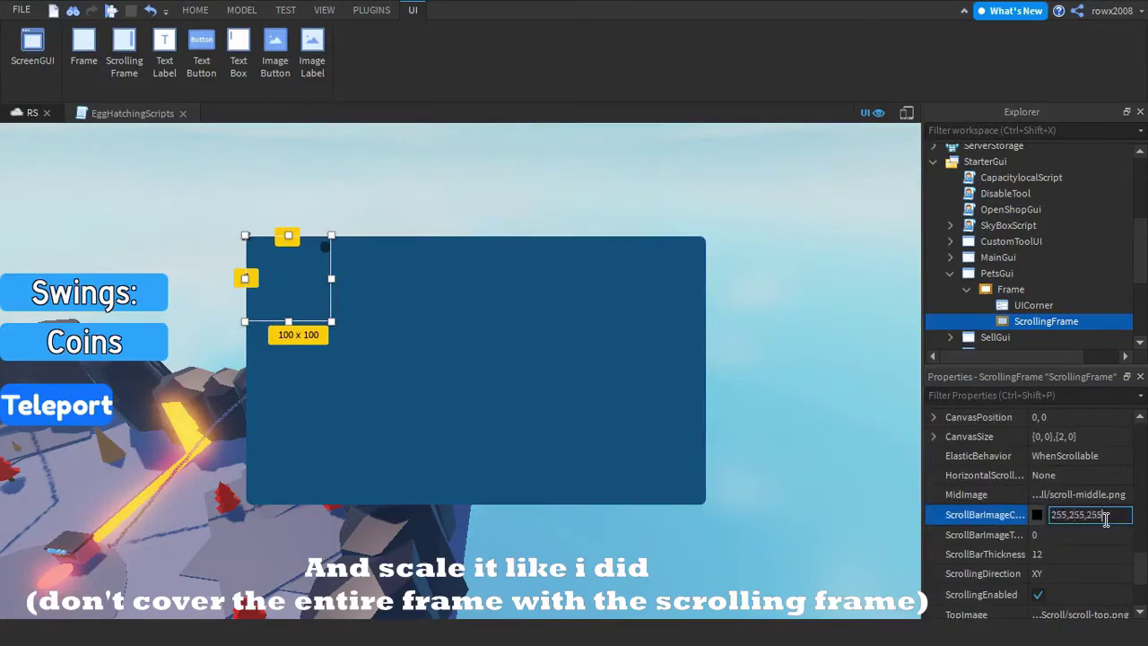
pyautogui.press('Return')
# Resize the ScrollingFrame to about 353 x 319, leaving the right-hand part of the Frame uncovered
pyautogui.click(371, 10)
pyautogui.moveTo(330, 321); pyautogui.dragTo(706, 509)
pyautogui.moveTo(246, 369)
pyautogui.mouseDown()
pyautogui.moveTo(402, 380)
pyautogui.moveTo(248, 378)
pyautogui.mouseUp()
pyautogui.moveTo(705, 368); pyautogui.dragTo(544, 380)
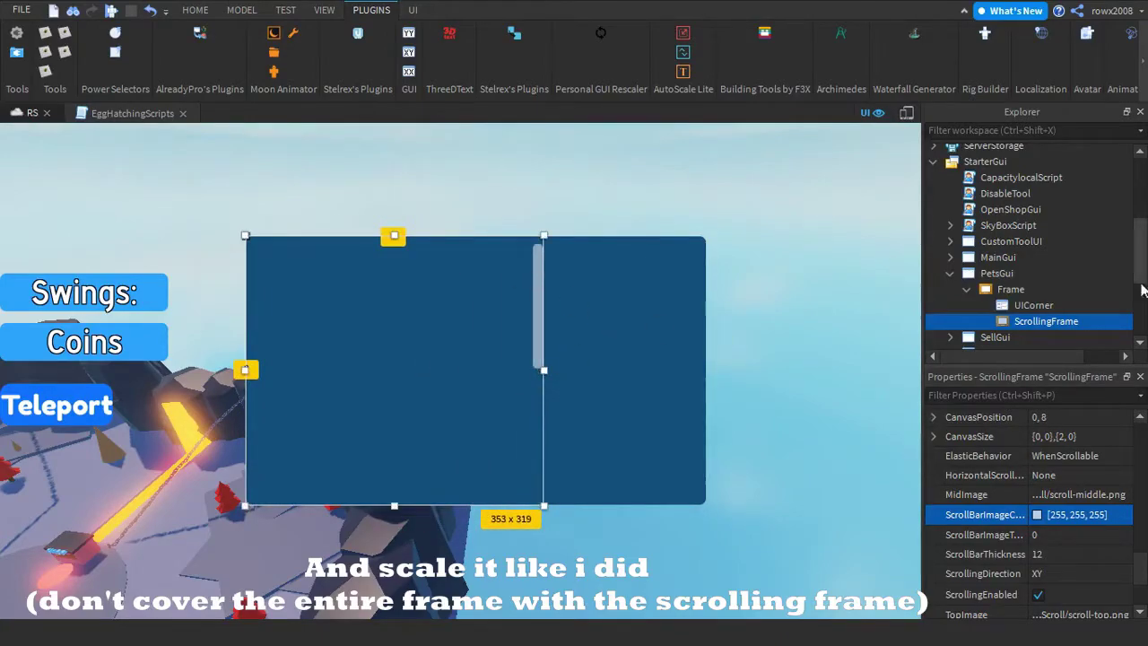
# Add a UIGridLayout to the ScrollingFrame and set its CellPadding to {0.5, 0},{0.5, 0}
pyautogui.scroll(-1, 1086, 290)
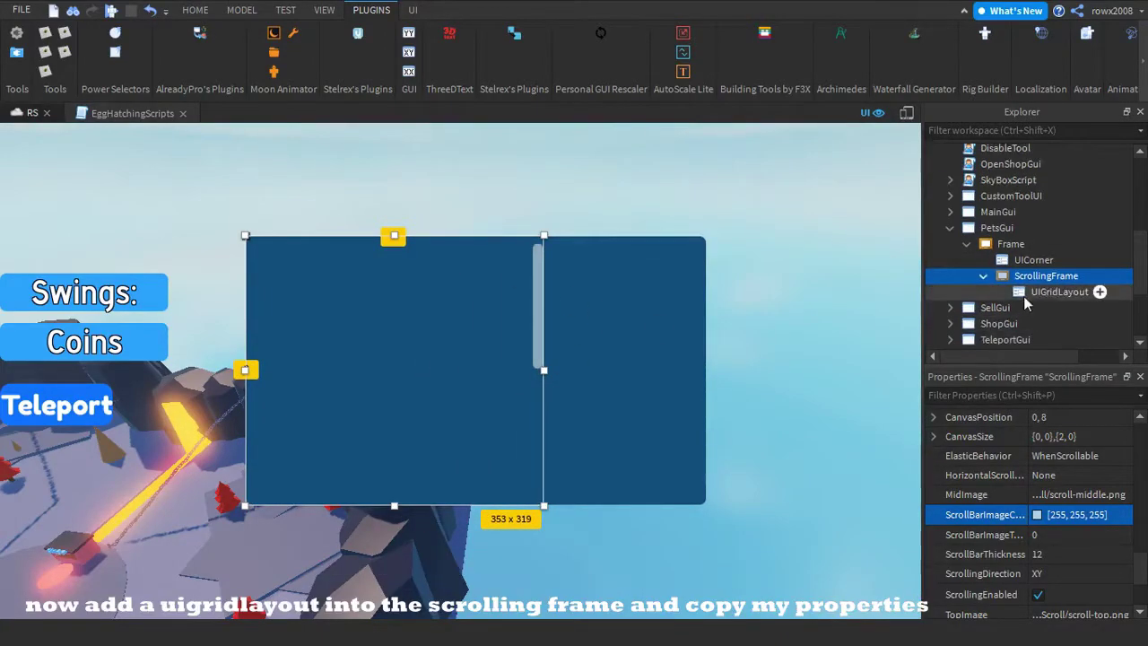
pyautogui.click(1023, 294)
pyautogui.scroll(5, 1069, 473)
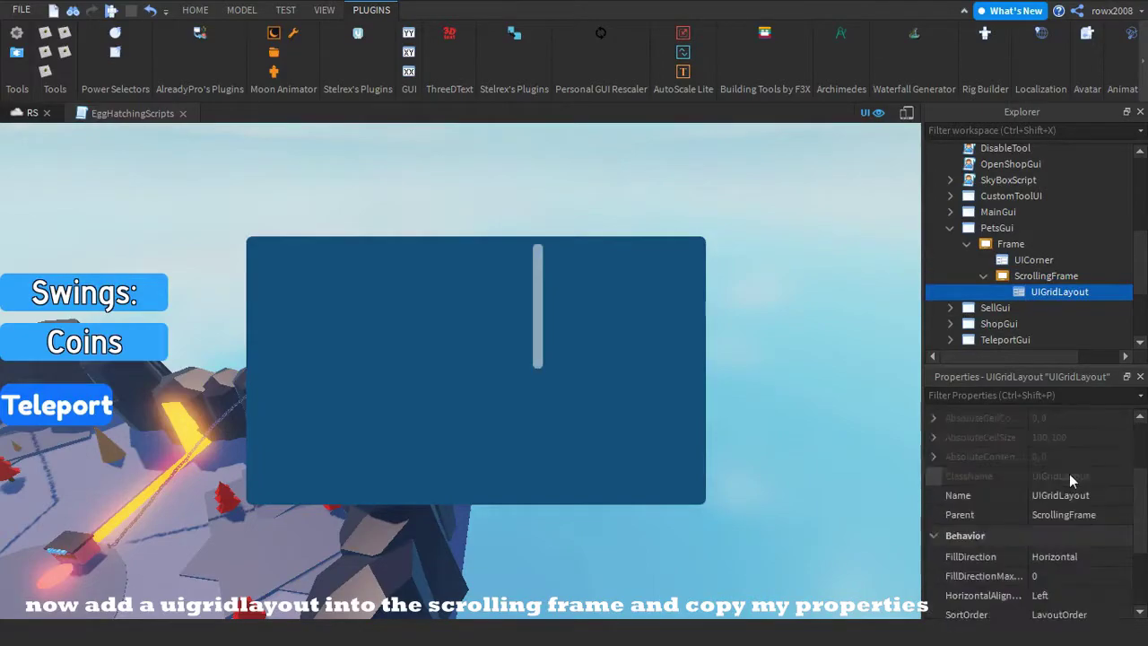
pyautogui.click(959, 441)
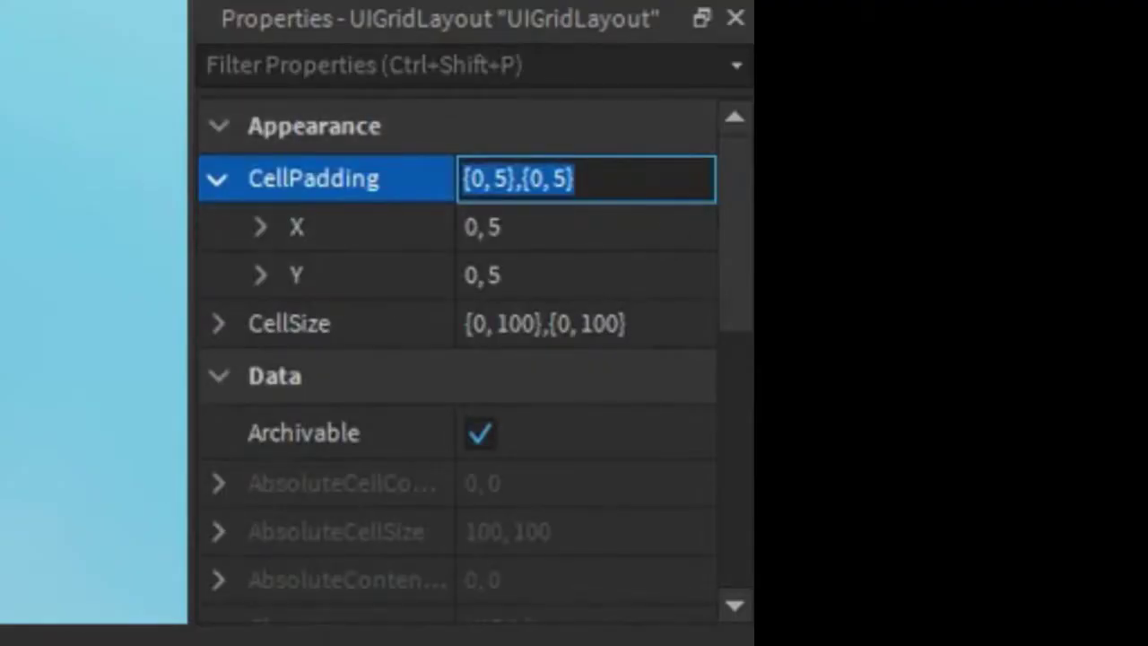
pyautogui.write('0.5, 0},{0.5, 0')
pyautogui.press('Return')
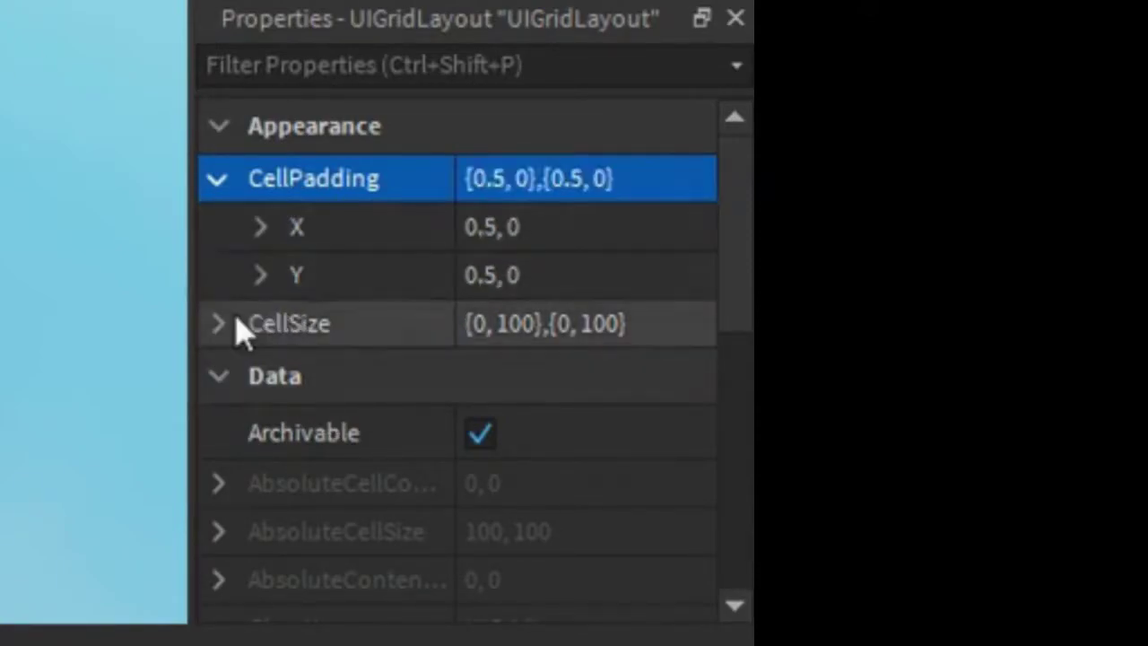
# Set the UIGridLayout's CellSize to {1, 0},{1, 0}
pyautogui.click(240, 327)
pyautogui.write('1,0,1,0')
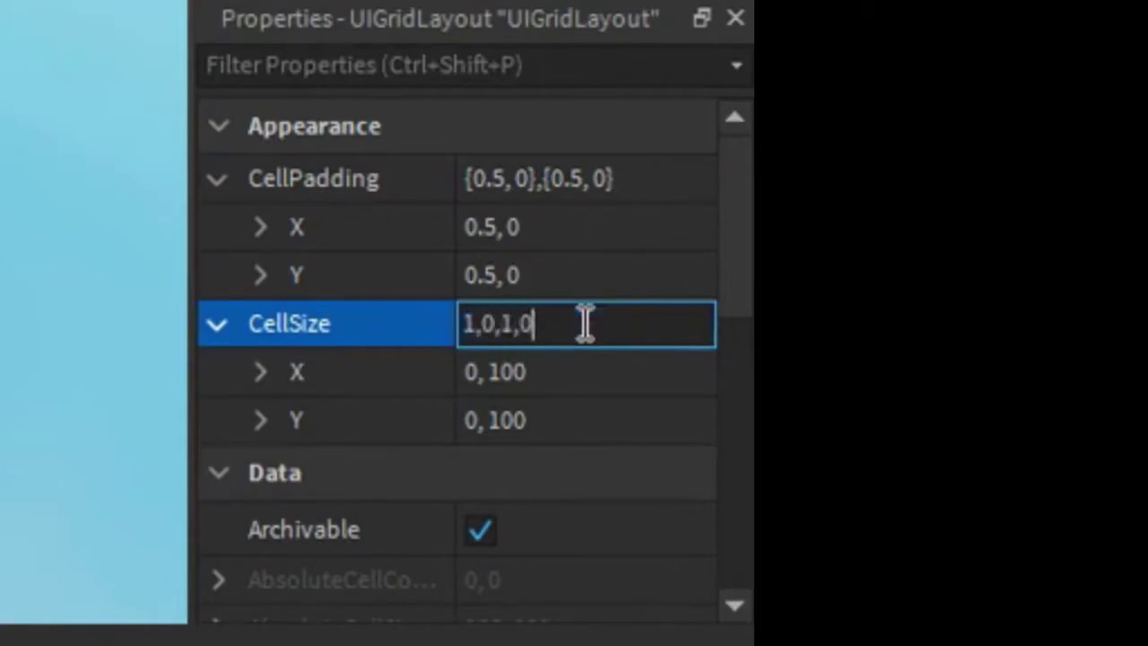
pyautogui.press('Return')
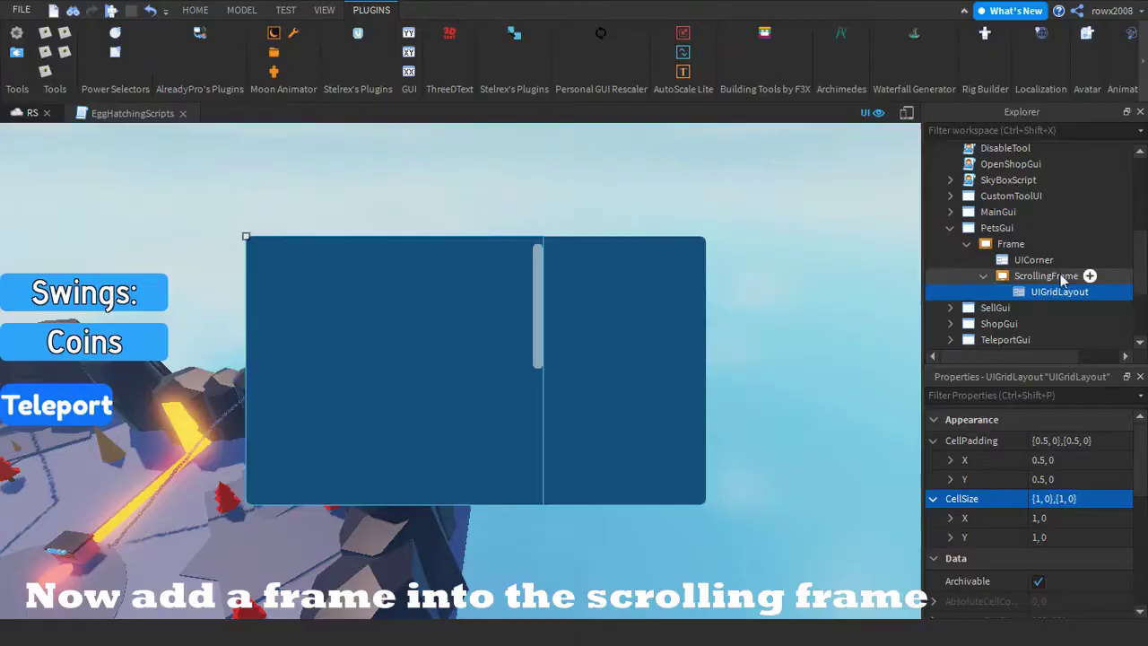
# Add a Frame inside the ScrollingFrame, next to the UIGridLayout
pyautogui.click(468, 503)
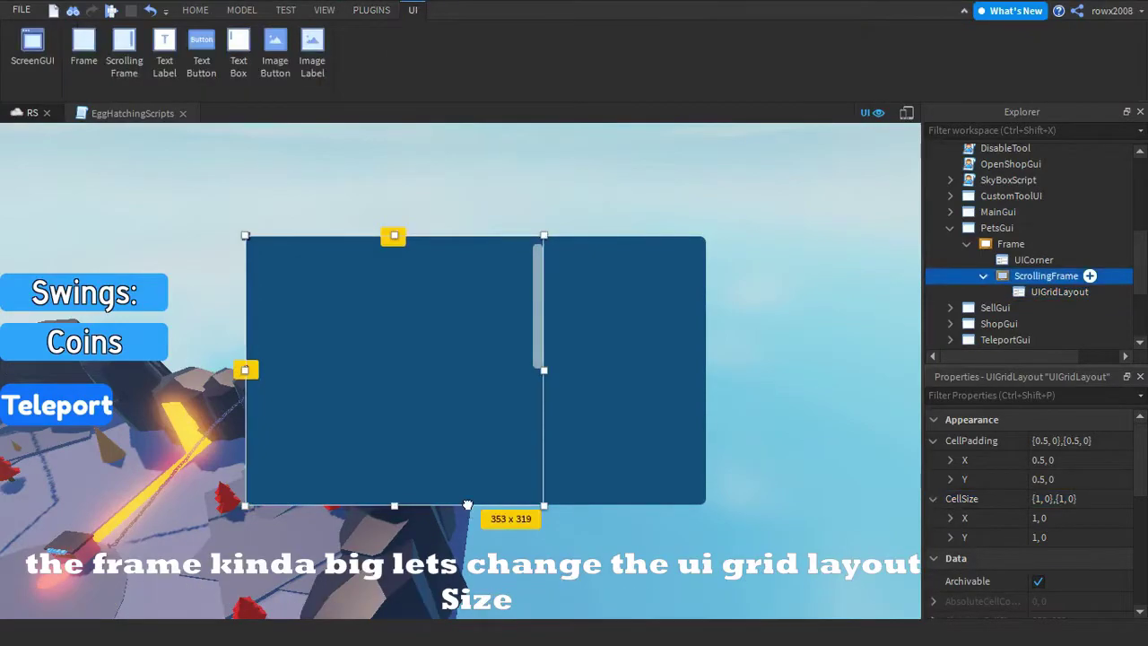
pyautogui.click(1089, 275)
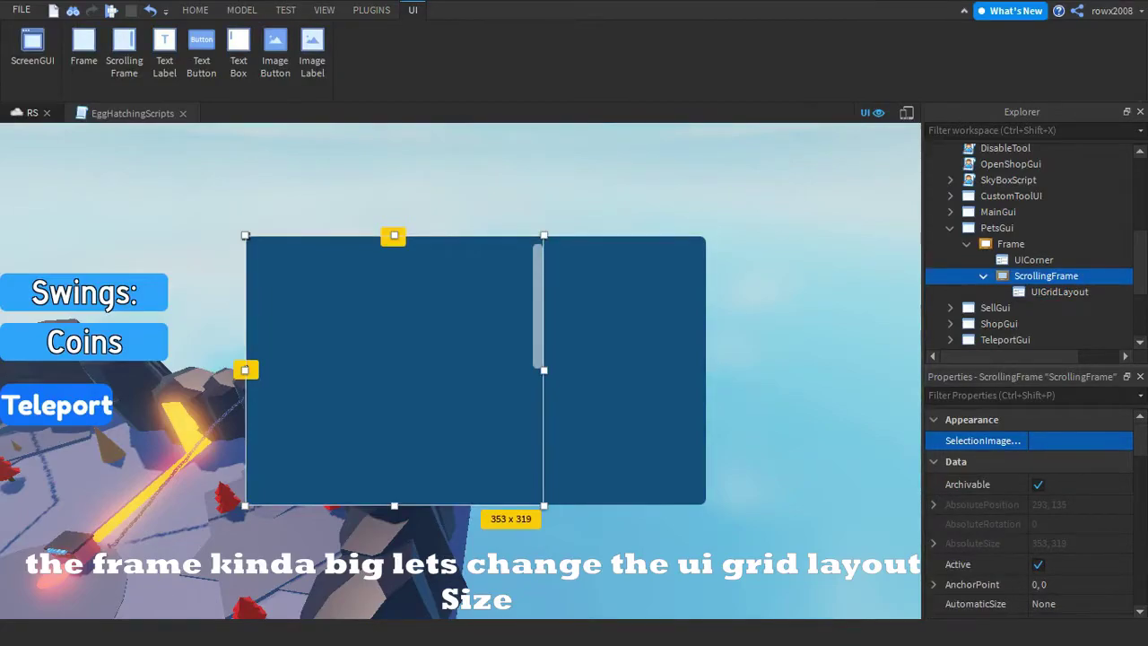
pyautogui.click(1029, 293)
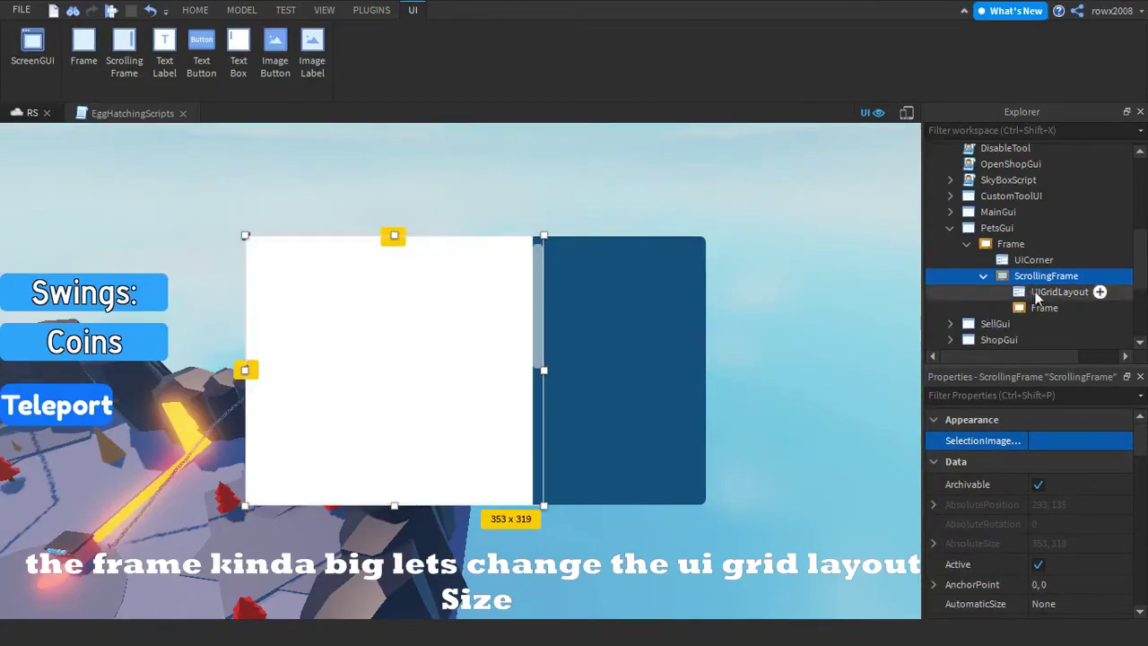
pyautogui.click(1031, 309)
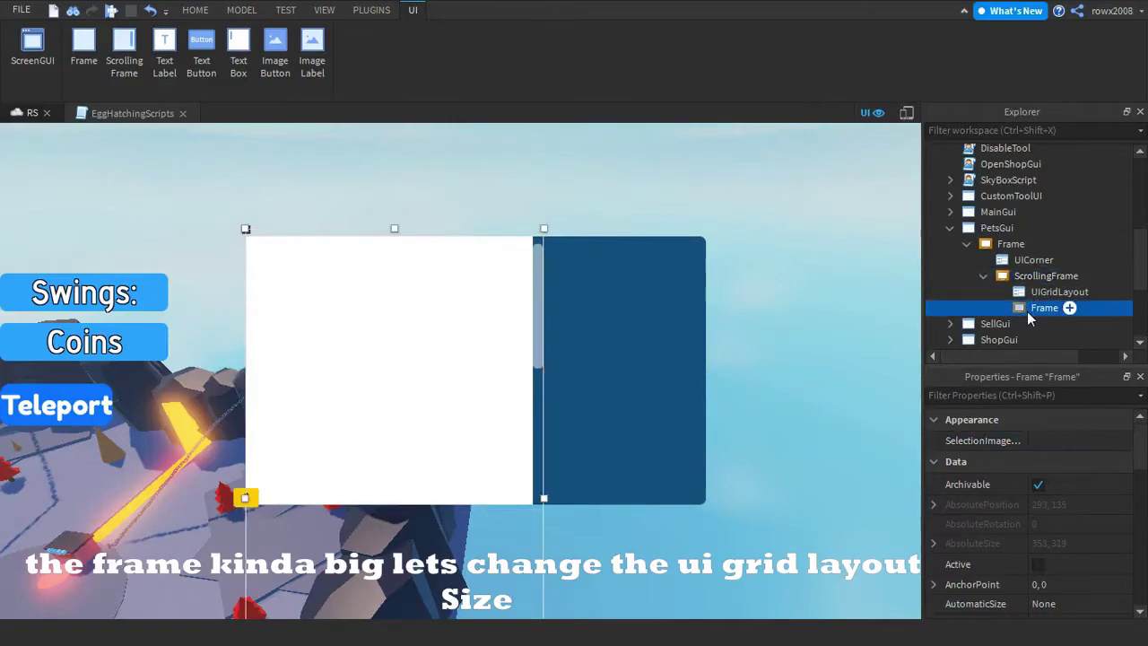
# Set the UIGridLayout's CellSize scale to 0.2 for X and 0.1 for Y
pyautogui.click(1033, 295)
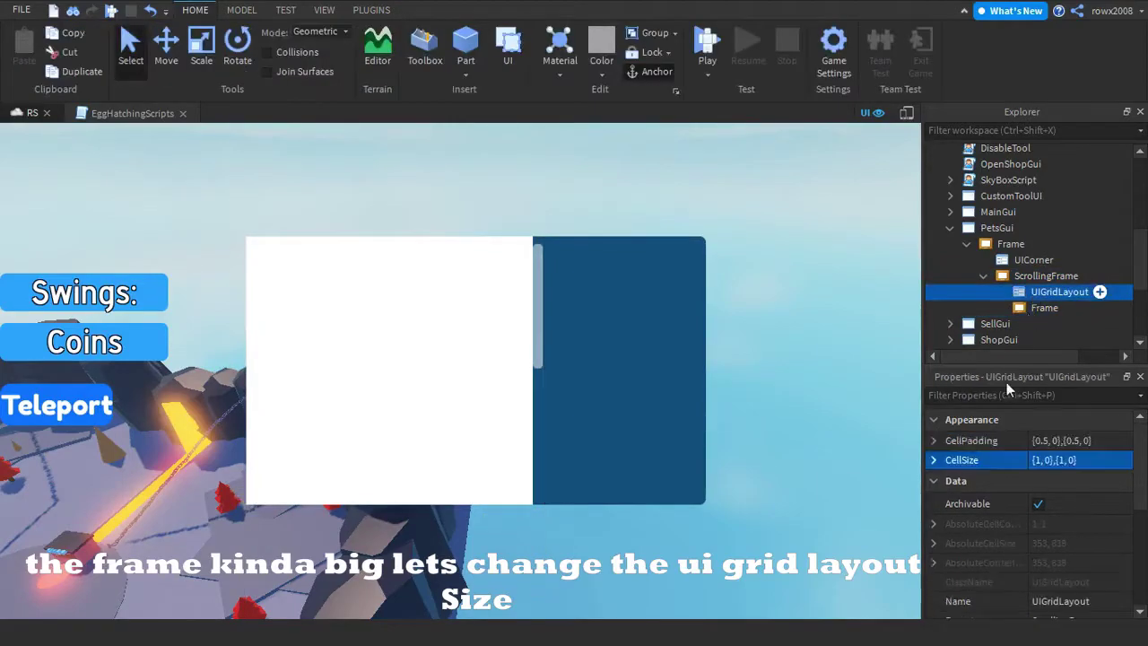
pyautogui.click(933, 460)
pyautogui.click(950, 480)
pyautogui.click(1044, 497)
pyautogui.write('0.1')
pyautogui.press('Return')
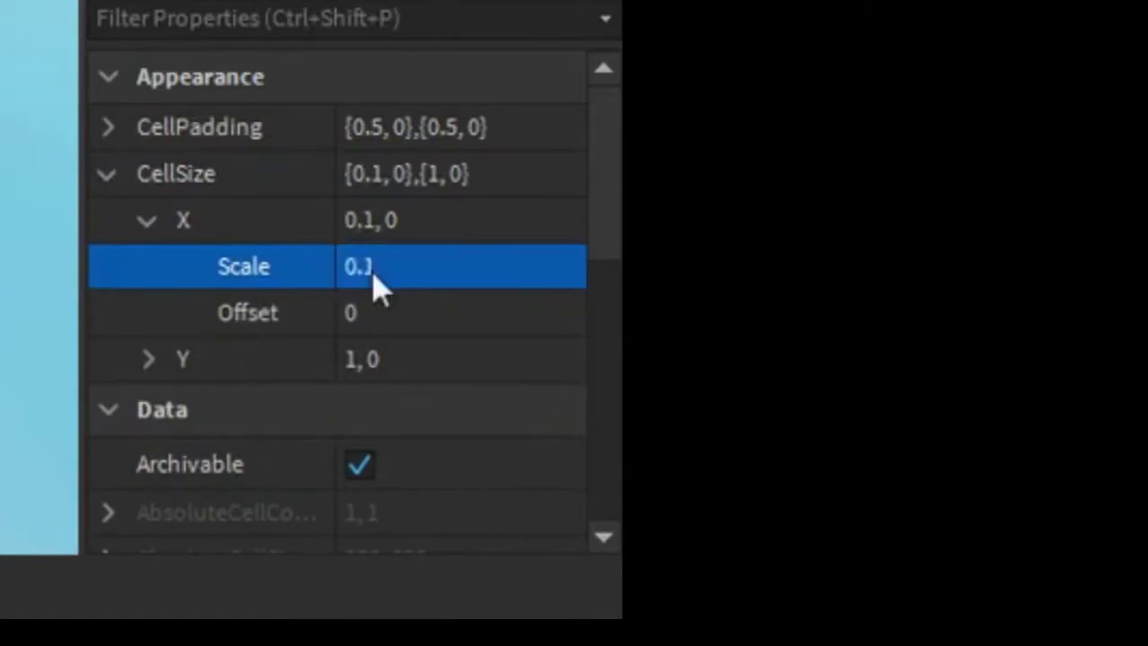
pyautogui.click(949, 537)
pyautogui.write('0.1')
pyautogui.press('Return')
pyautogui.click(456, 267)
pyautogui.write('0.2')
pyautogui.press('Return')
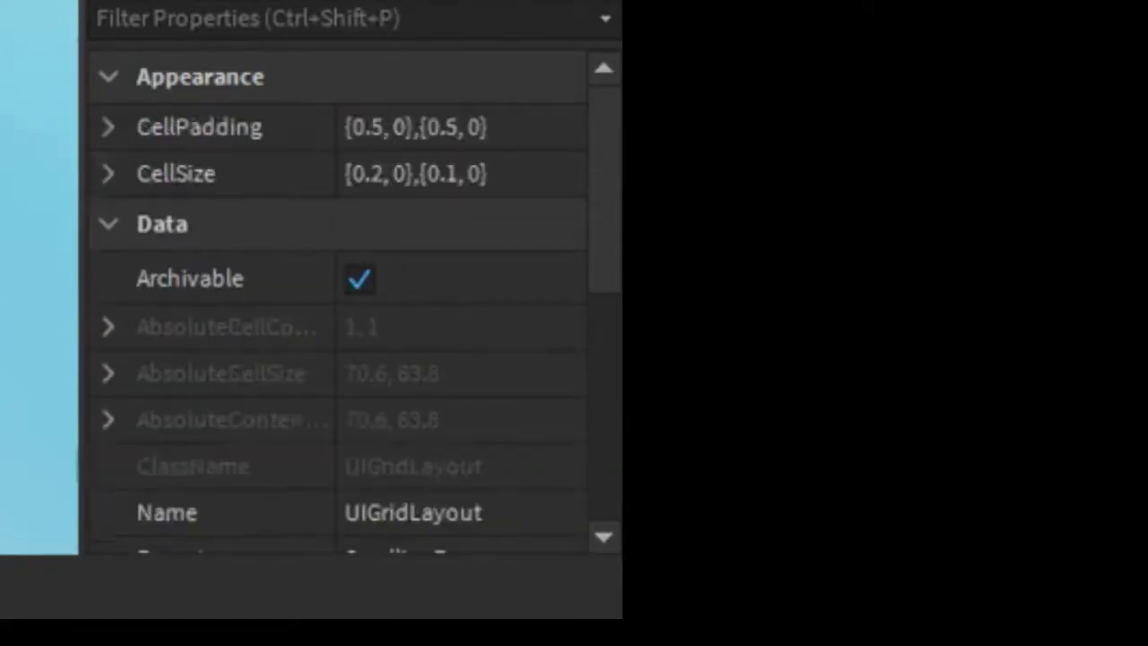
# Set both the X and Y scale of the UIGridLayout's CellSize to 0.3
pyautogui.click(352, 175)
pyautogui.click(357, 226)
pyautogui.click(443, 267)
pyautogui.write('0.5')
pyautogui.press('Return')
pyautogui.click(476, 265)
pyautogui.click(499, 271)
pyautogui.press('BackSpace')
pyautogui.write('3')
pyautogui.press('Return')
pyautogui.click(148, 360)
pyautogui.click(430, 406)
pyautogui.press('BackSpace')
pyautogui.write('3')
pyautogui.press('Return')
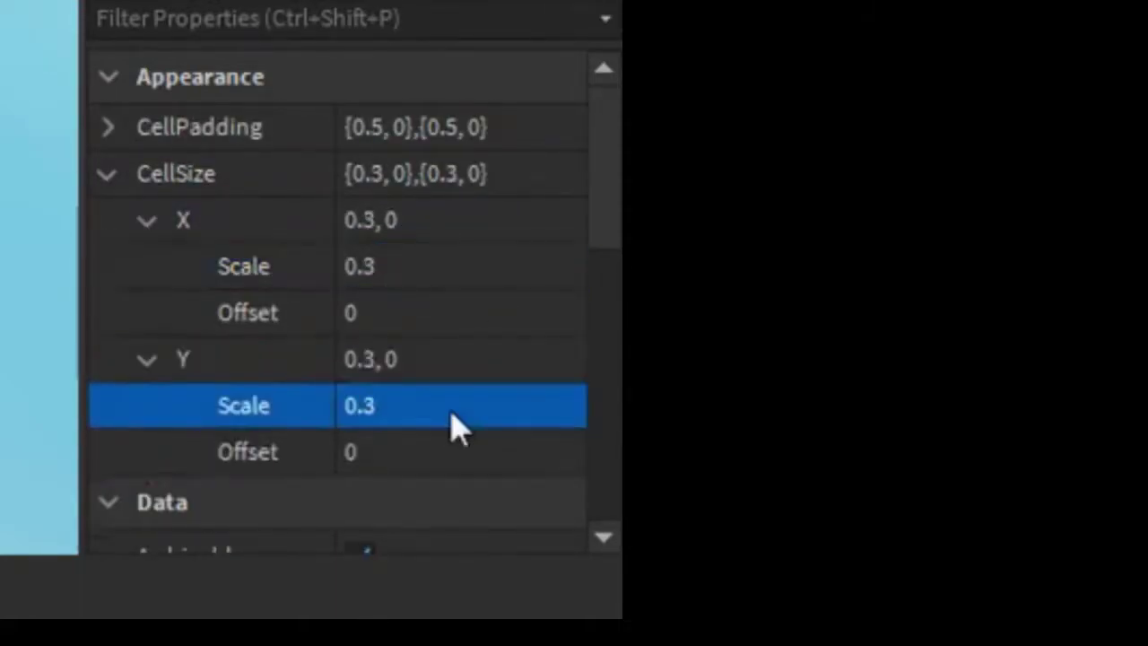
# Set the UIGridLayout's CellSize scale to 0.35 for X and 0.2 for Y
pyautogui.click(489, 417)
pyautogui.write('0.2')
pyautogui.press('Return')
pyautogui.click(502, 281)
pyautogui.write('5')
pyautogui.press('Return')
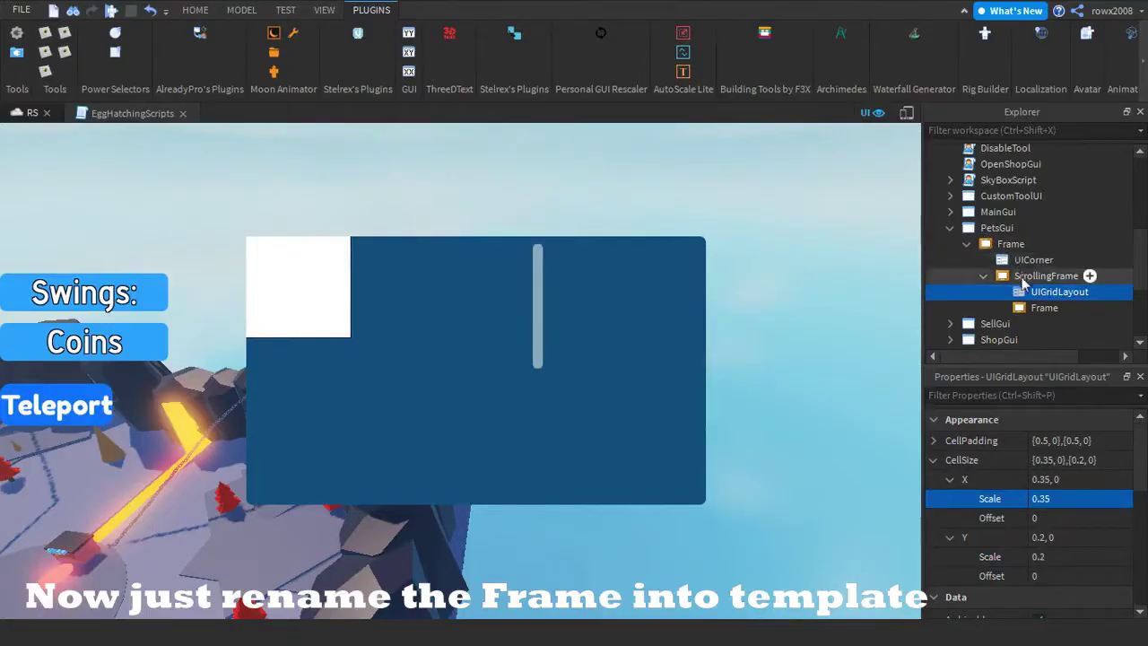
# Rename the Frame inside the ScrollingFrame as Template
pyautogui.click(1028, 309)
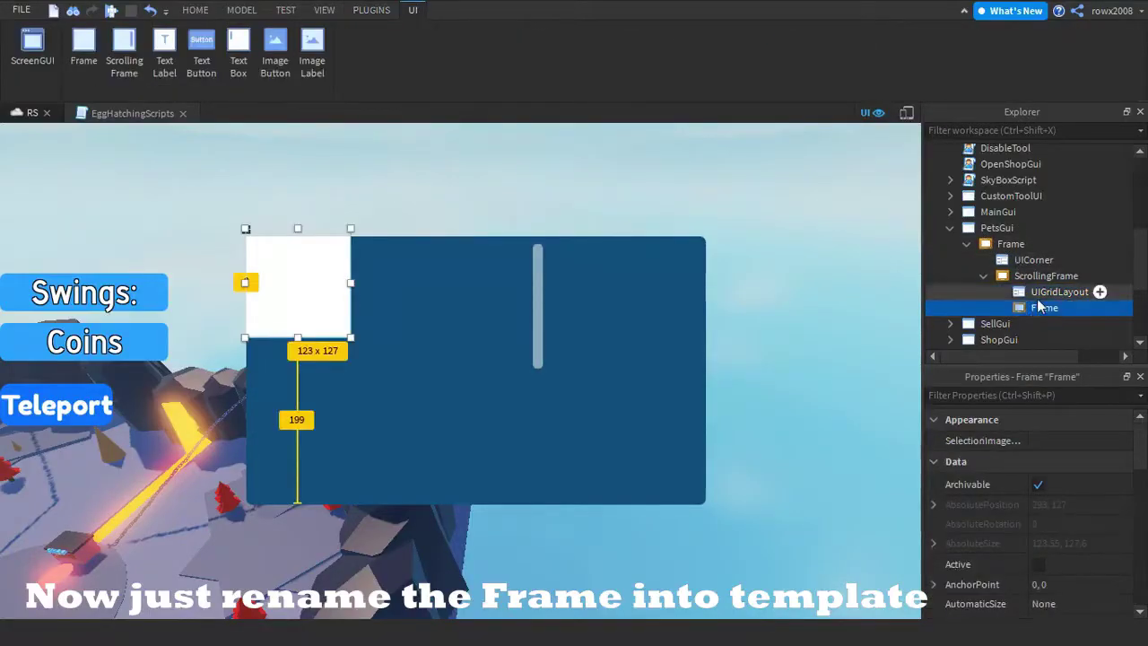
pyautogui.click(1039, 308)
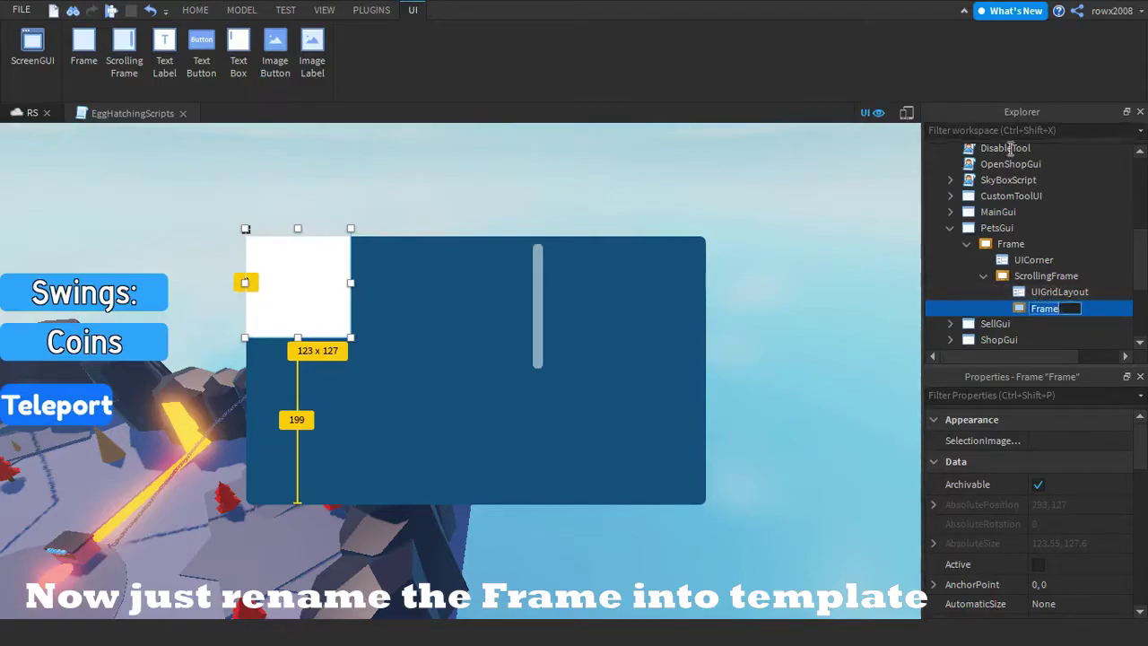
pyautogui.write('Template')
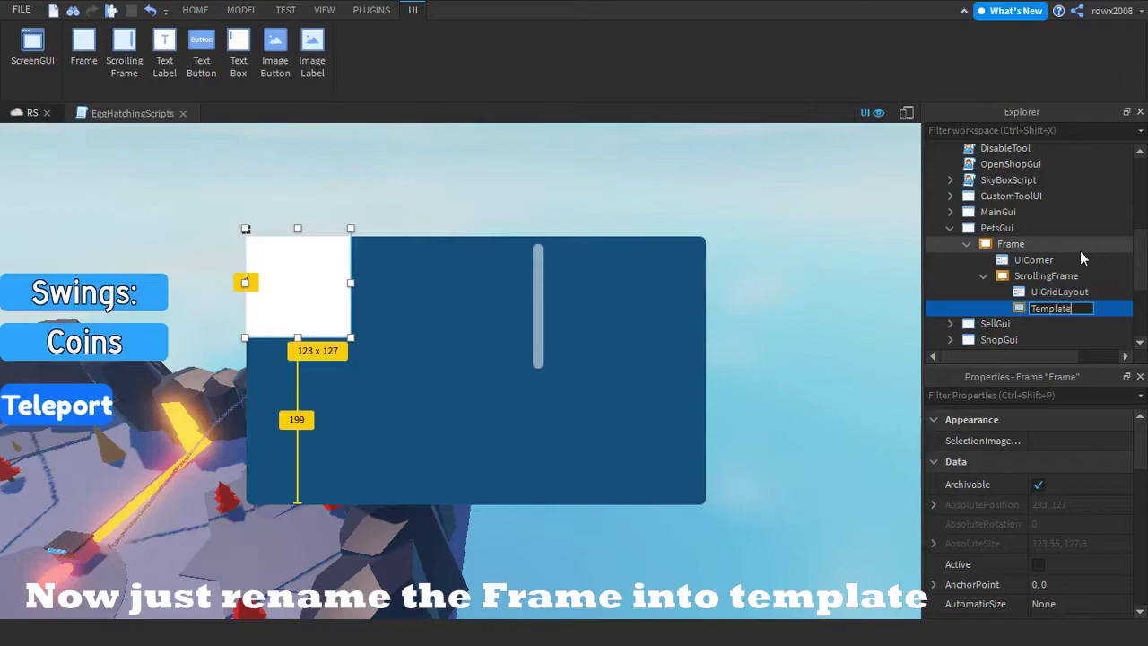
pyautogui.press('Return')
pyautogui.click(390, 8)
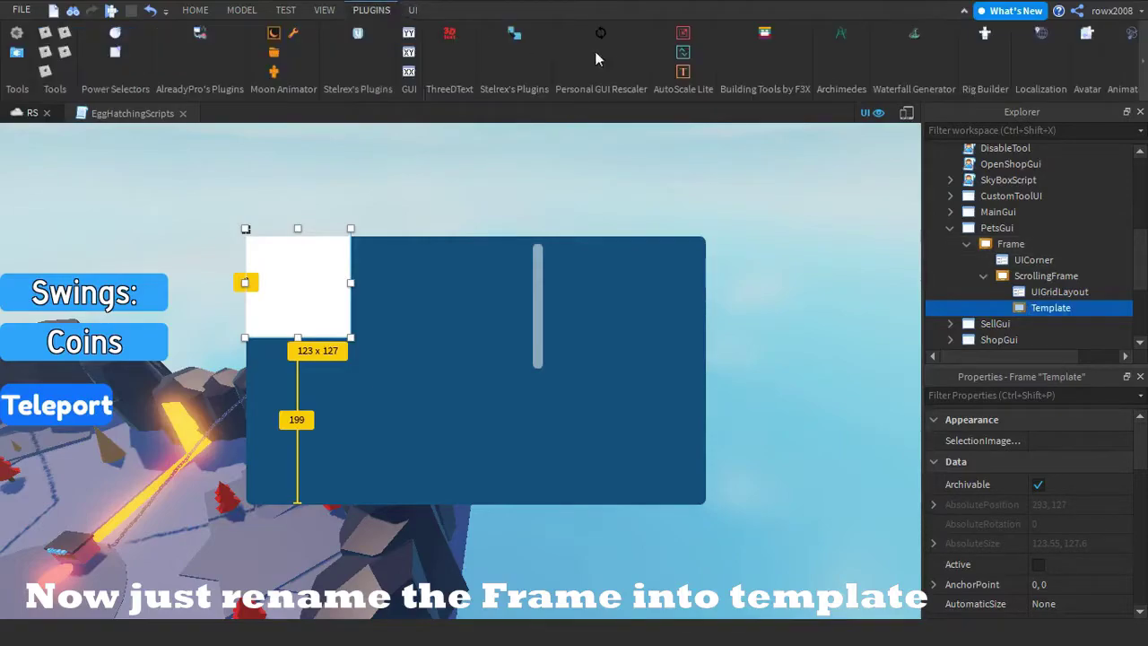
# Try another background color on Template and a background transparency of 0.5
pyautogui.click(194, 10)
pyautogui.scroll(-1, 1037, 547)
pyautogui.click(1035, 564)
pyautogui.moveTo(653, 217); pyautogui.dragTo(712, 347)
pyautogui.click(737, 471)
pyautogui.click(1068, 584)
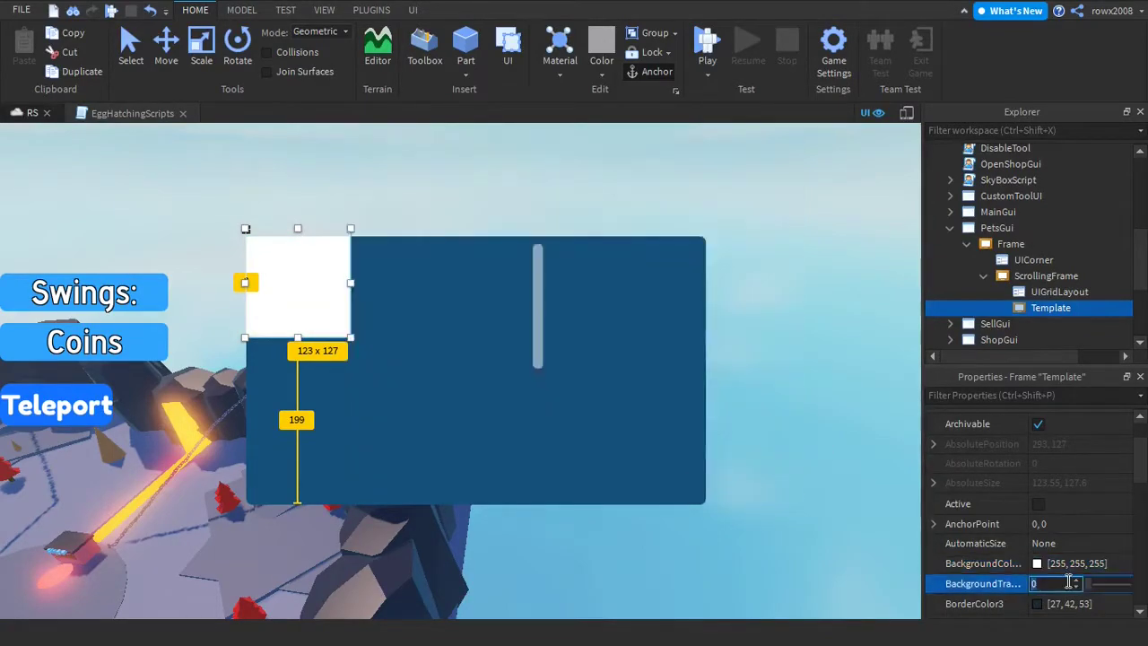
pyautogui.write('0.5')
pyautogui.press('Return')
# Set Template's background color to red and its background transparency to 0
pyautogui.click(1036, 564)
pyautogui.moveTo(658, 218); pyautogui.dragTo(747, 224)
pyautogui.click(684, 468)
pyautogui.click(1076, 583)
pyautogui.write('0')
pyautogui.press('Return')
# Copy the outer Frame's UICorner into Template and add a ViewportFrame to Template
pyautogui.click(1033, 259)
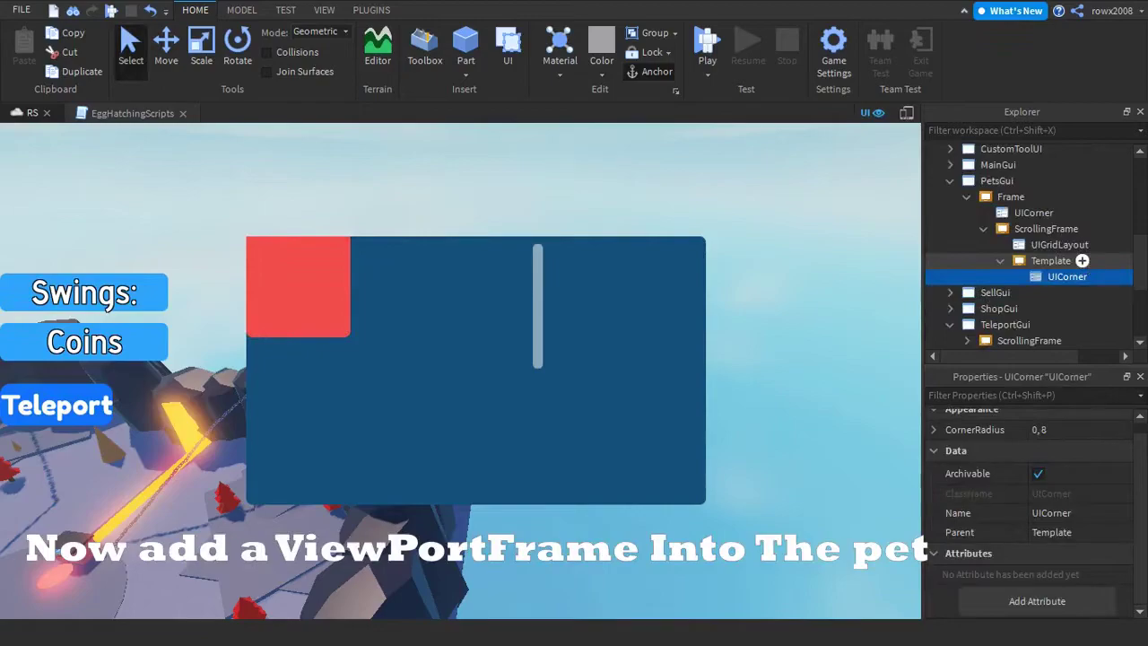
pyautogui.click(1051, 261)
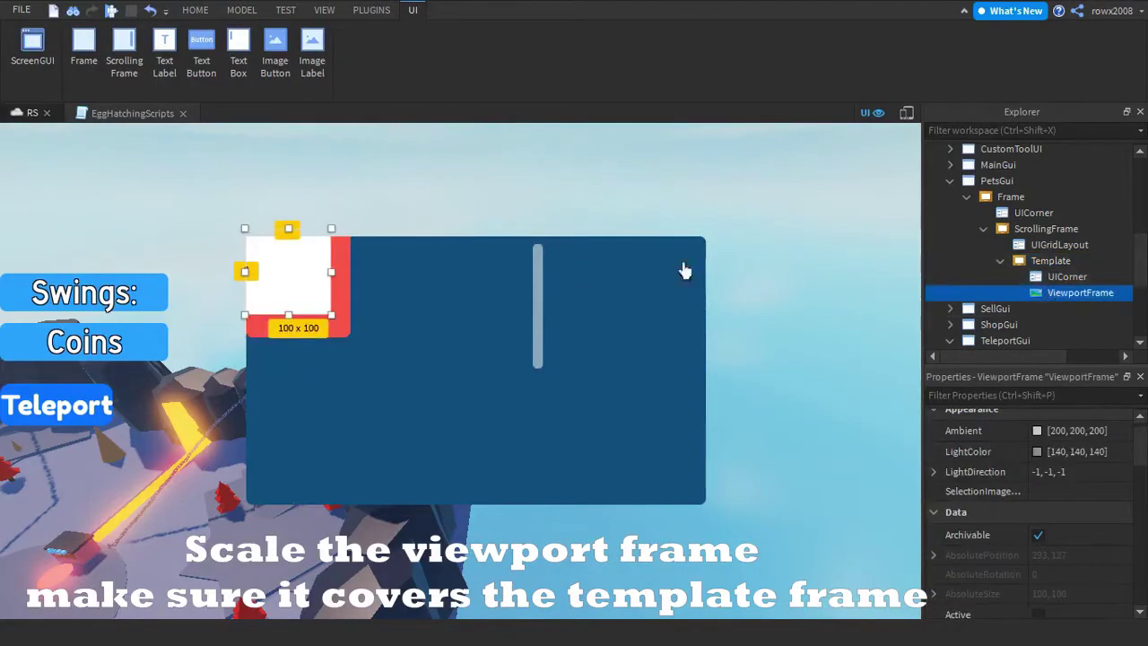
# Resize the ViewportFrame to about 123 x 130 so that it covers the whole Template frame
pyautogui.moveTo(331, 316); pyautogui.dragTo(351, 350)
pyautogui.click(328, 305)
pyautogui.click(371, 10)
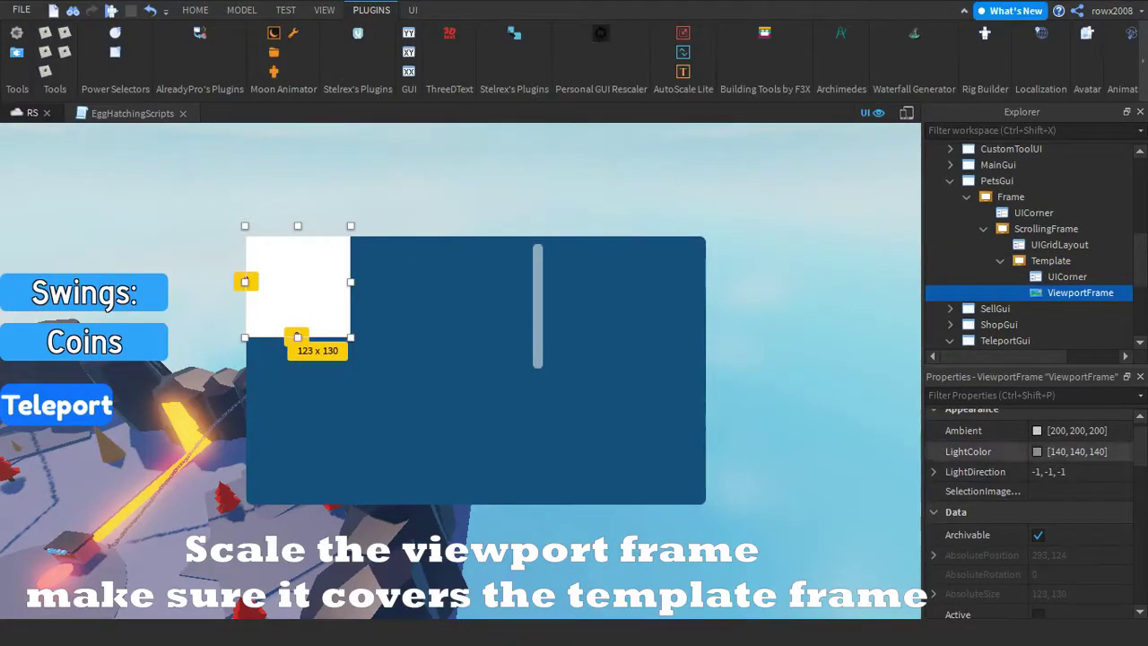
# Move Template into the ScrollingFrame's LocalScript and declare Template as script.Template and ScrollingFrame as script.Parent in the script
pyautogui.scroll(-3, 1075, 542)
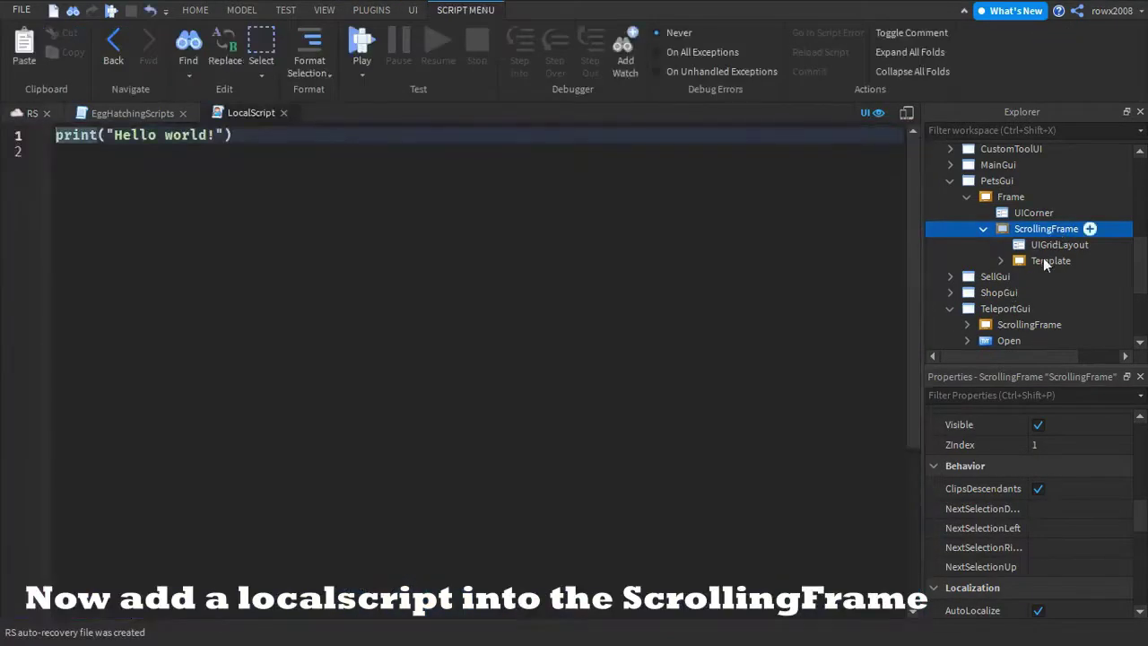
pyautogui.moveTo(1033, 275); pyautogui.dragTo(1040, 261)
pyautogui.write('local Template = script')
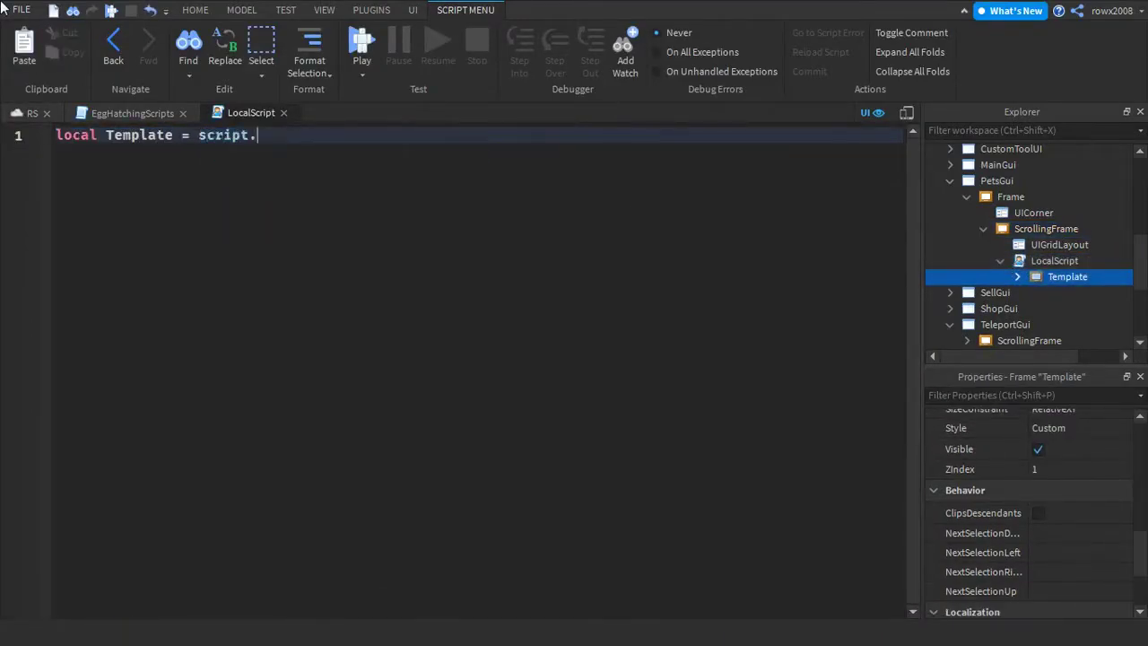
pyautogui.write('.Template')
pyautogui.press('Return')
pyautogui.write('local Scre')
pyautogui.write('llingFrame  = script.Parent')
pyautogui.press('Return')
# Write a while wait() do loop containing local plr = game.Players.LocalPlayer and a wait() call
pyautogui.write('while wait() do')
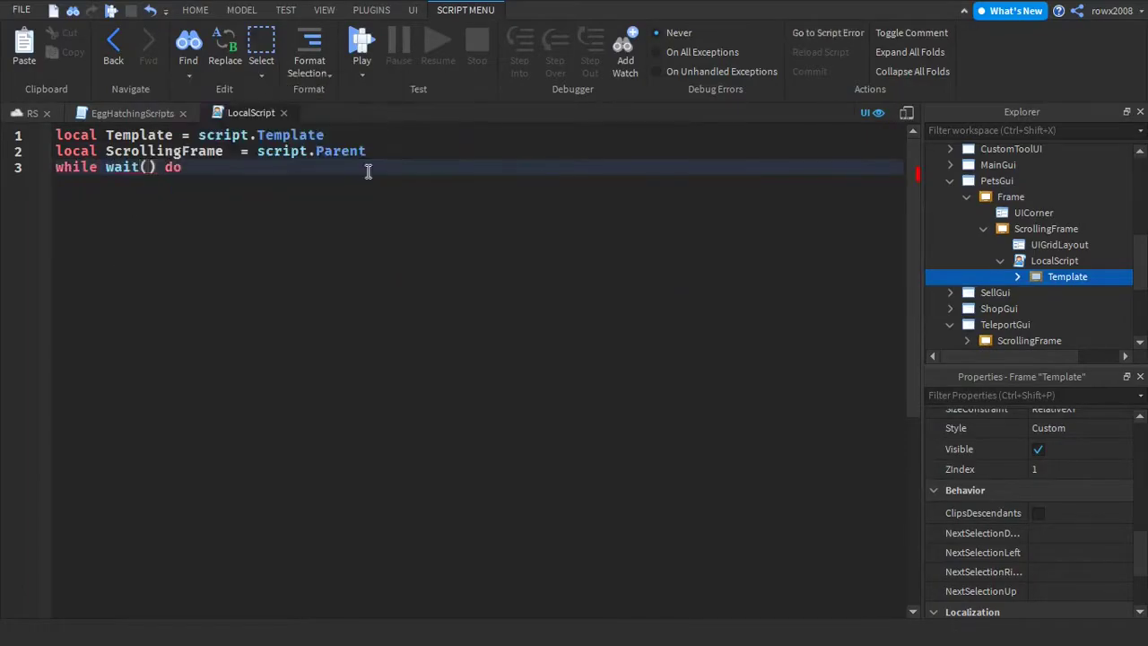
pyautogui.press('Return')
pyautogui.write('local plr = game.a')
pyautogui.press('BackSpace')
pyautogui.write('Players.LocalPlayer')
pyautogui.press('Return')
pyautogui.write('w')
pyautogui.press('Return')
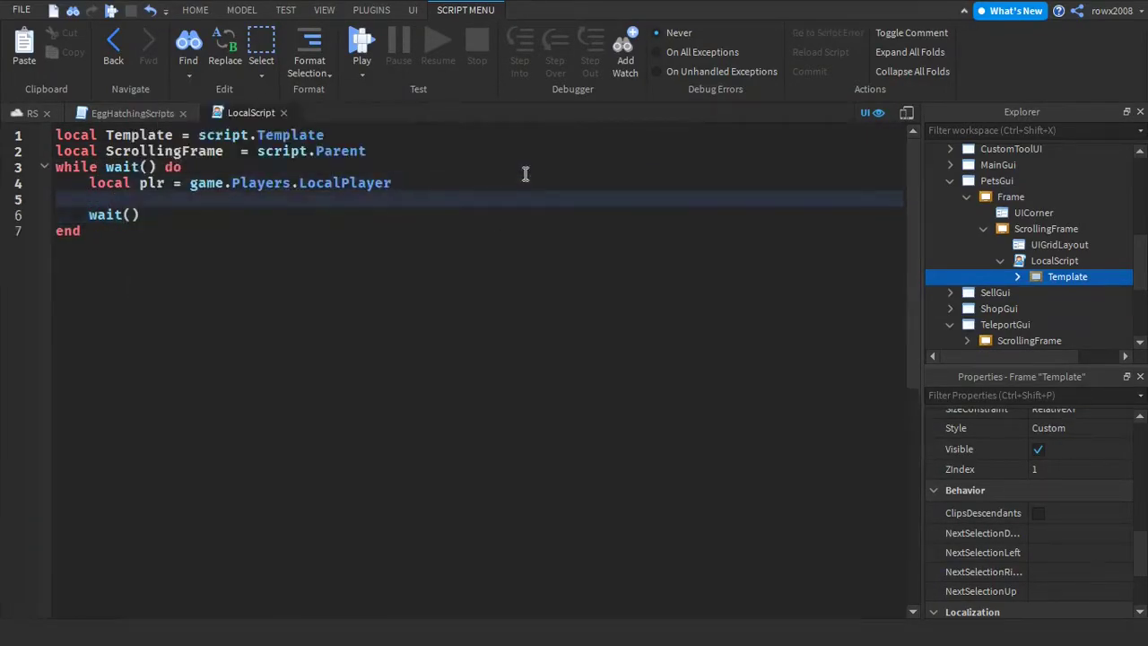
# Declare PetsFolder as plr:WaitForChild("PetsFolder") inside the loop and begin a local ReplicatedStorage declaration below it
pyautogui.write('local PetsFolder = plr:WaitForChild("PetsFolder")')
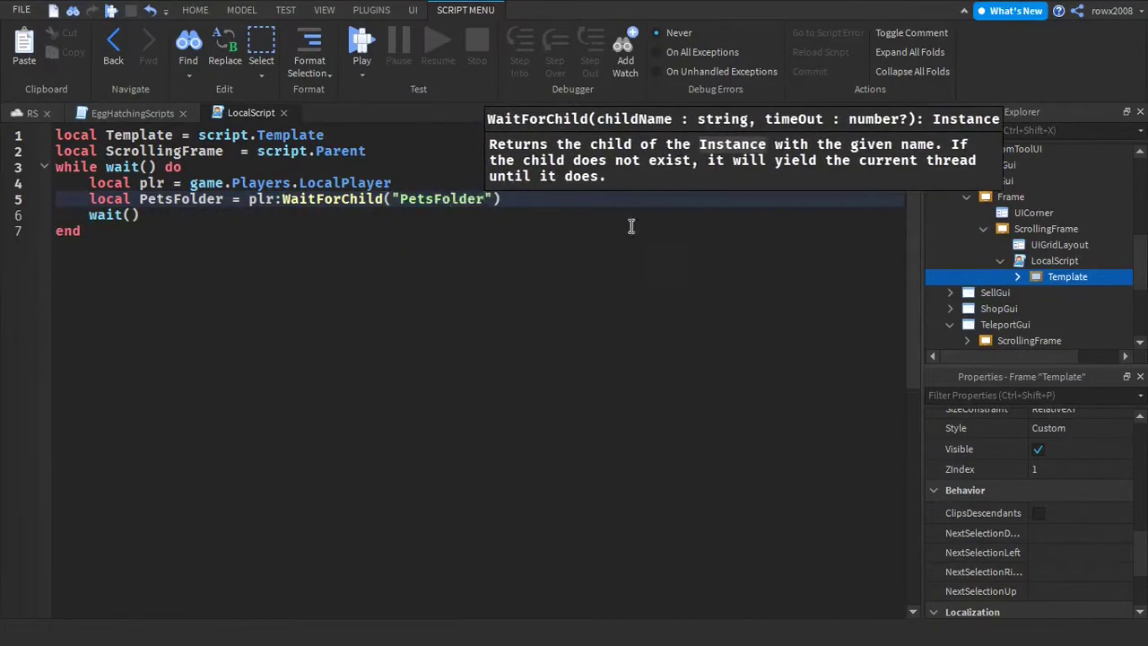
pyautogui.press('Return')
pyautogui.write('local ReplicatedStorage')
# Move the plr, PetsFolder and ReplicatedStorage declarations above the while loop and assign game:GetService("ReplicatedStorage") to ReplicatedStorage
pyautogui.moveTo(291, 215); pyautogui.dragTo(58, 184)
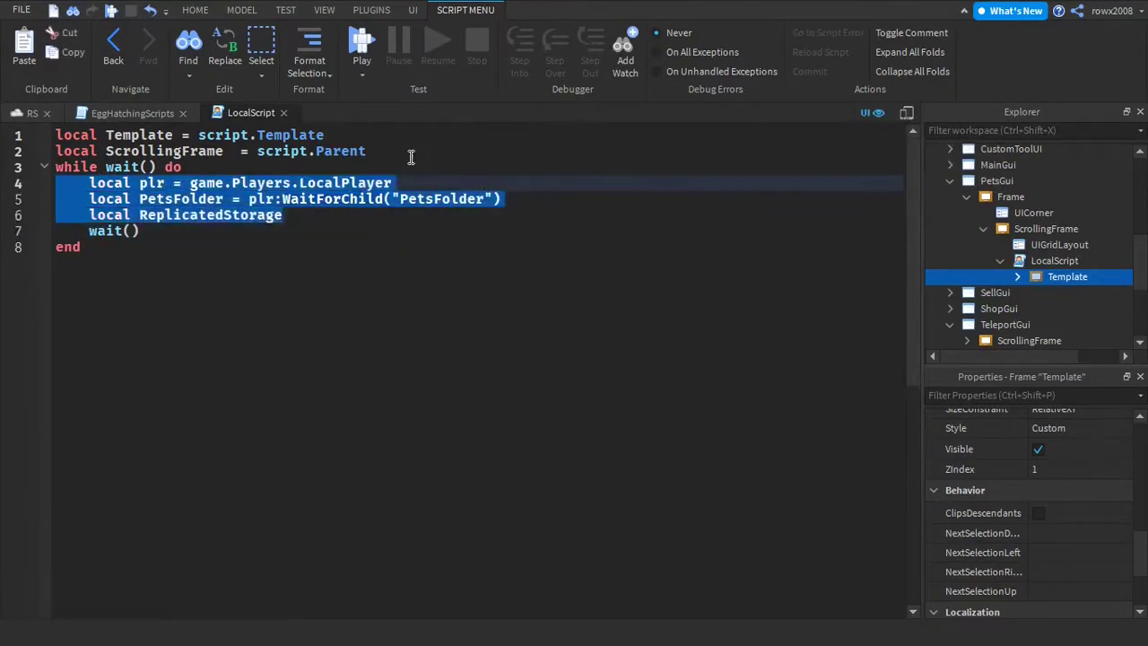
pyautogui.hotkey('ctrl', 'x')
pyautogui.click(406, 154)
pyautogui.press('Return')
pyautogui.hotkey('ctrl', 'v')
pyautogui.write('= game:GetService("')
pyautogui.press('Return')
# Declare PetFol as ReplicatedStorage:WaitForChild("PetsFolder") above the while loop
pyautogui.click(591, 199)
pyautogui.press('Return')
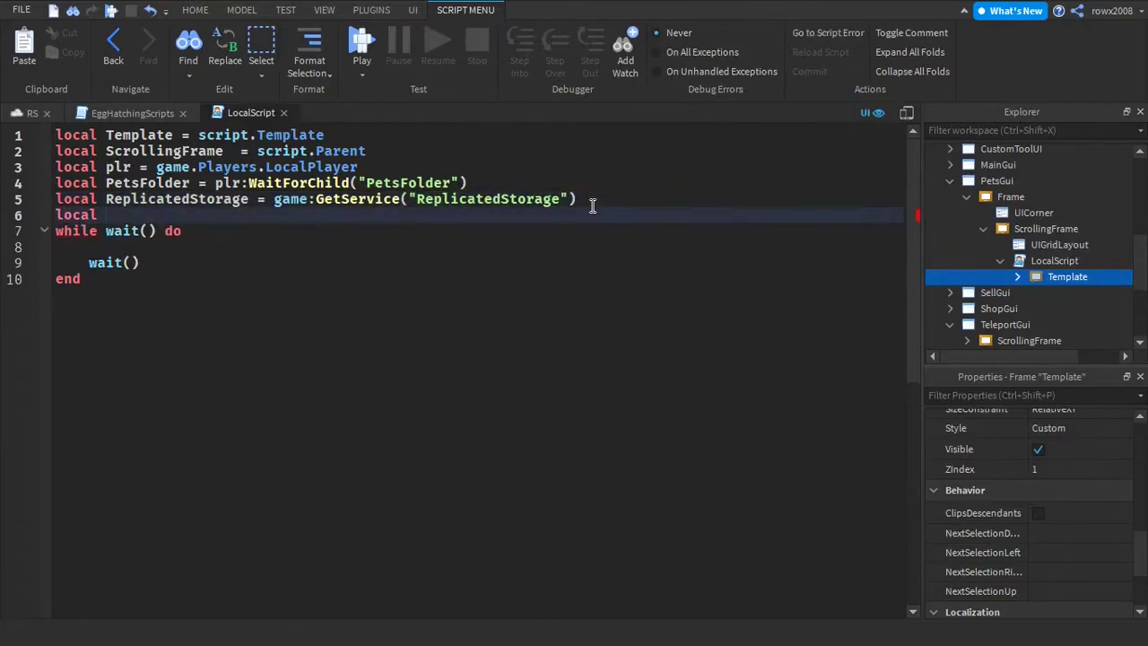
pyautogui.write('local PetFo')
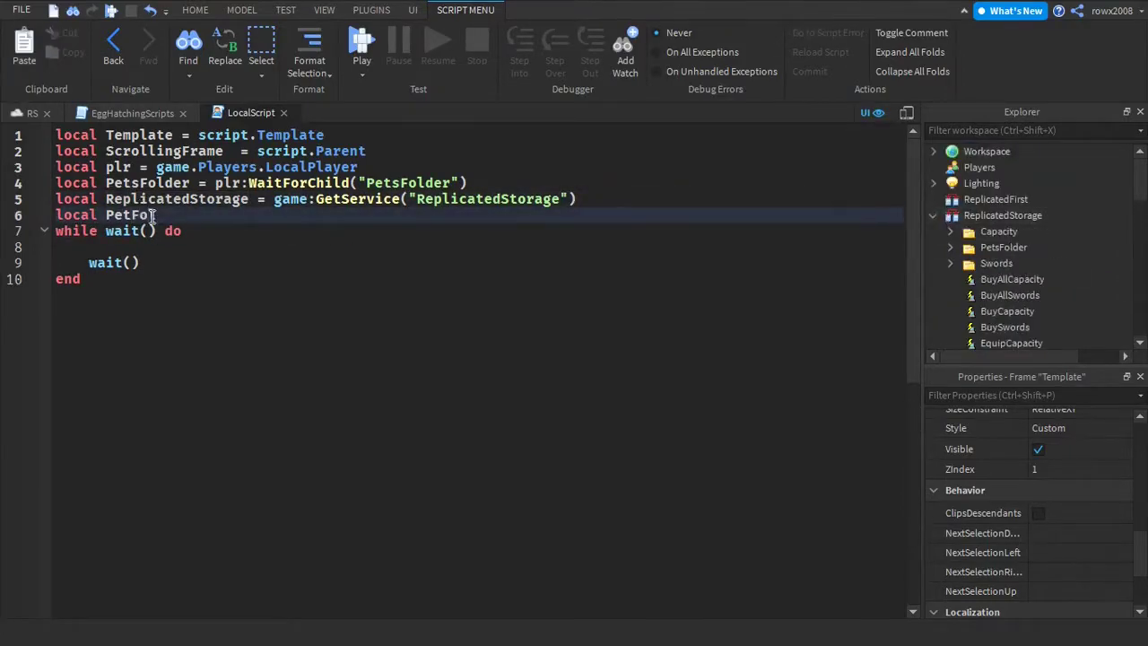
pyautogui.write('l = ReplicatedStorage:WaitForChild("PetsFolder')
# Write a for i, v in pairs(PetsFolder:GetChildren()) do loop inside the while loop
pyautogui.click(136, 248)
pyautogui.write('for i, v in pairs(PetsFolder:')
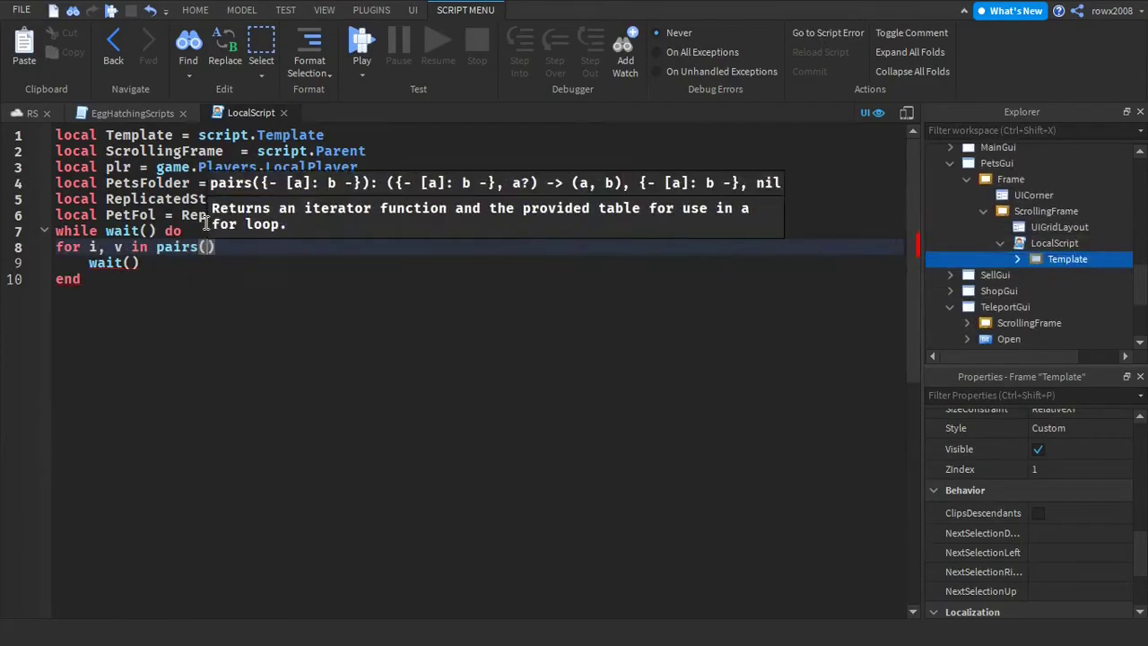
pyautogui.write('GetChildren()) do')
pyautogui.press('Return')
# Add an if v:IsA("BoolValue") then block inside the for loop
pyautogui.write('if v:')
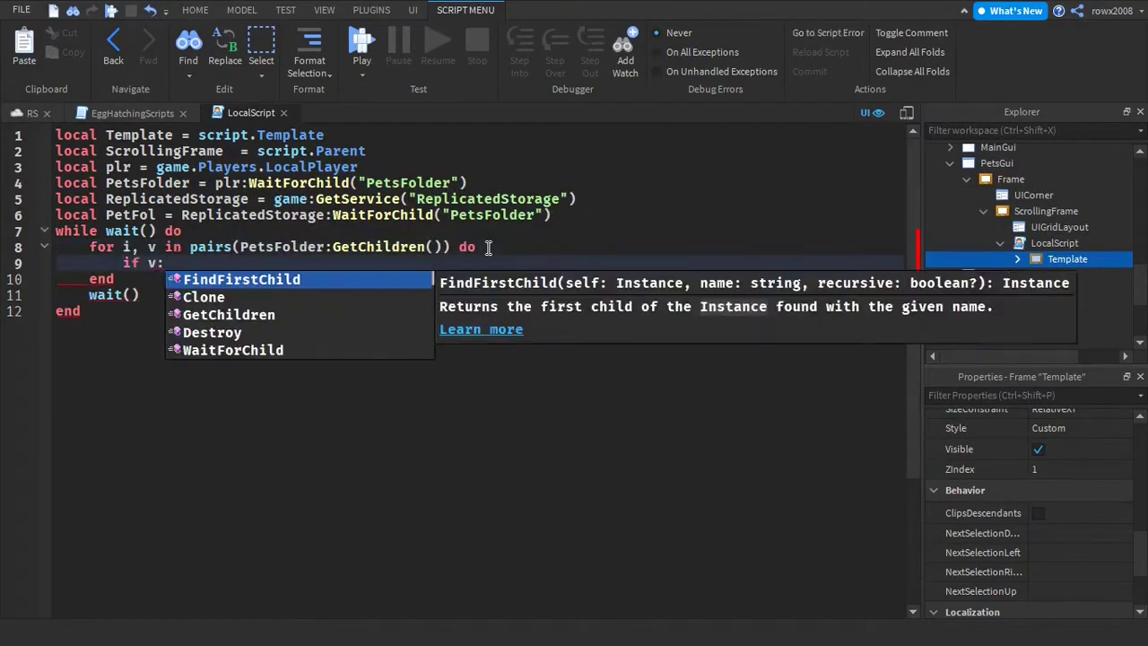
pyautogui.write('IsA("BoolValue") and not v:')
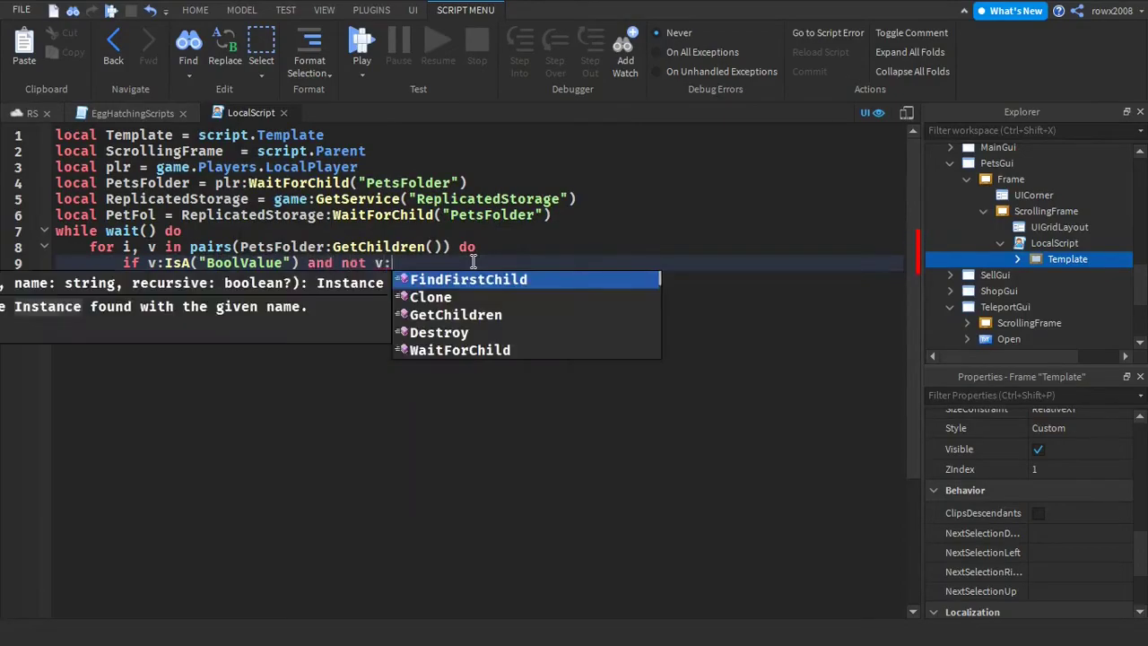
pyautogui.press('BackSpace')
pyautogui.write('then')
pyautogui.press('Return')
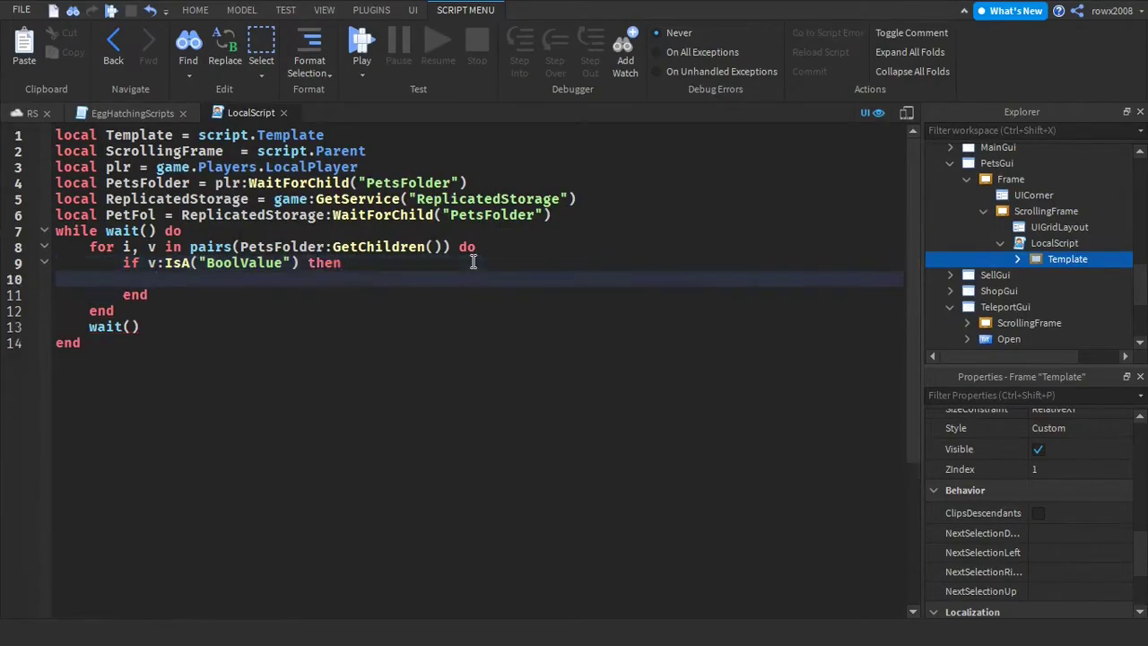
pyautogui.write('if v:FindFirstChild(tostring(script.Paren')
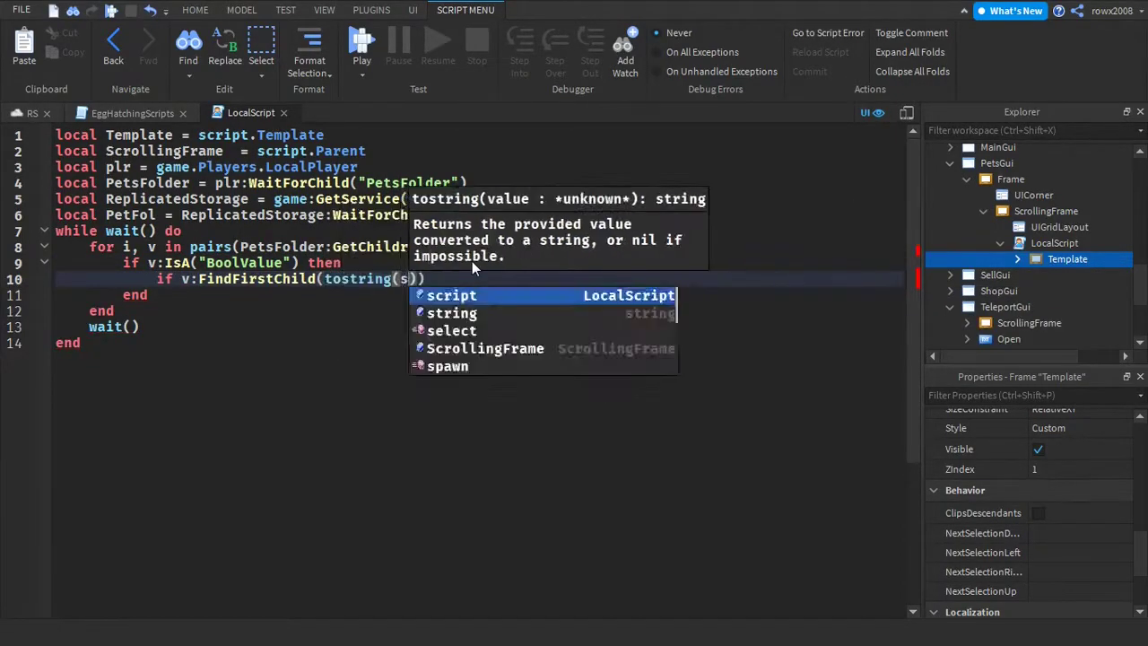
pyautogui.press('BackSpace')
pyautogui.press('BackSpace')
pyautogui.press('BackSpace')
pyautogui.press('BackSpace')
pyautogui.press('BackSpace')
pyautogui.press('BackSpace')
pyautogui.press('BackSpace')
pyautogui.press('BackSpace')
pyautogui.press('BackSpace')
pyautogui.press('BackSpace')
pyautogui.press('BackSpace')
pyautogui.press('BackSpace')
pyautogui.write('ScrollingFrame')
pyautogui.doubleClick(474, 279)
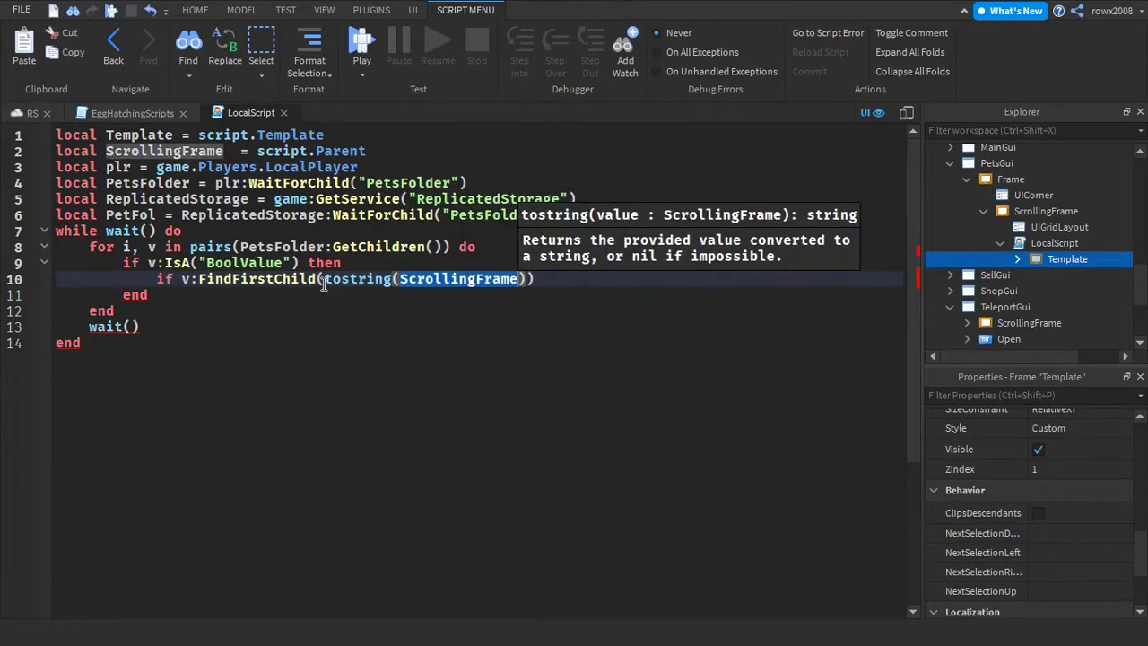
pyautogui.moveTo(326, 280); pyautogui.dragTo(529, 280)
pyautogui.write('script')
pyautogui.press('BackSpace')
pyautogui.press('BackSpace')
pyautogui.press('BackSpace')
pyautogui.press('BackSpace')
pyautogui.press('BackSpace')
pyautogui.press('BackSpace')
pyautogui.write('ScrollingFrame')
# Make the check inside the BoolValue block read if ScrollingFrame:FindFirstChild(v.Name) then return end
pyautogui.moveTo(178, 283); pyautogui.dragTo(537, 310)
pyautogui.write('ScrollingFrame:FindFirstChild(v.Name) then')
pyautogui.press('Return')
pyautogui.press('BackSpace')
pyautogui.write('return end')
pyautogui.press('Return')
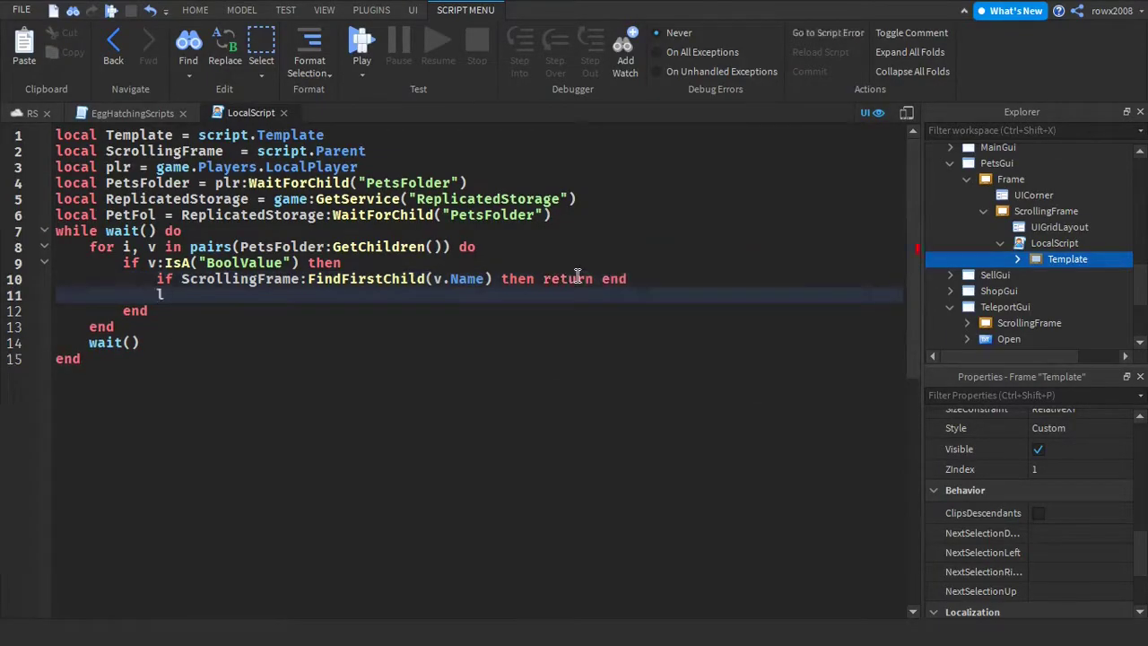
# Declare local Clone = Template:Clone() below the check, set Clone.Name to v.Name and Clone.Parent to ScrollingFrame
pyautogui.write('local T')
pyautogui.press('BackSpace')
pyautogui.write('Clone = Template:Clone()')
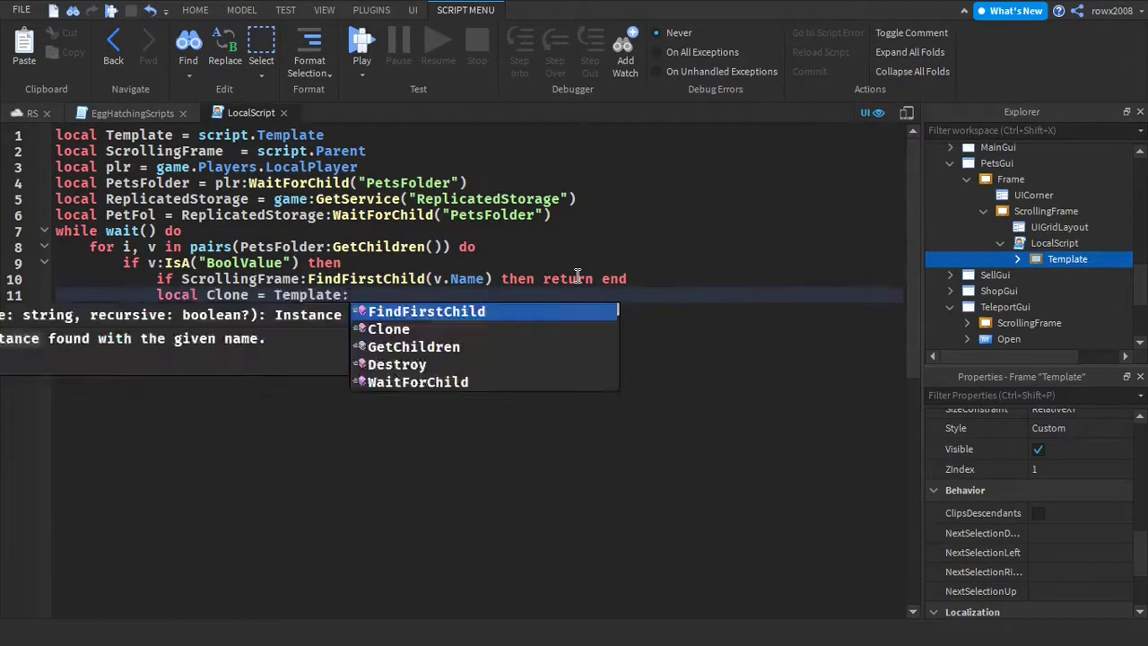
pyautogui.press('Return')
pyautogui.write('Clone.Name = v.Name')
pyautogui.press('Return')
pyautogui.write('Clone.Parent  =ScrollingFrame')
pyautogui.press('Return')
pyautogui.write('Clone.')
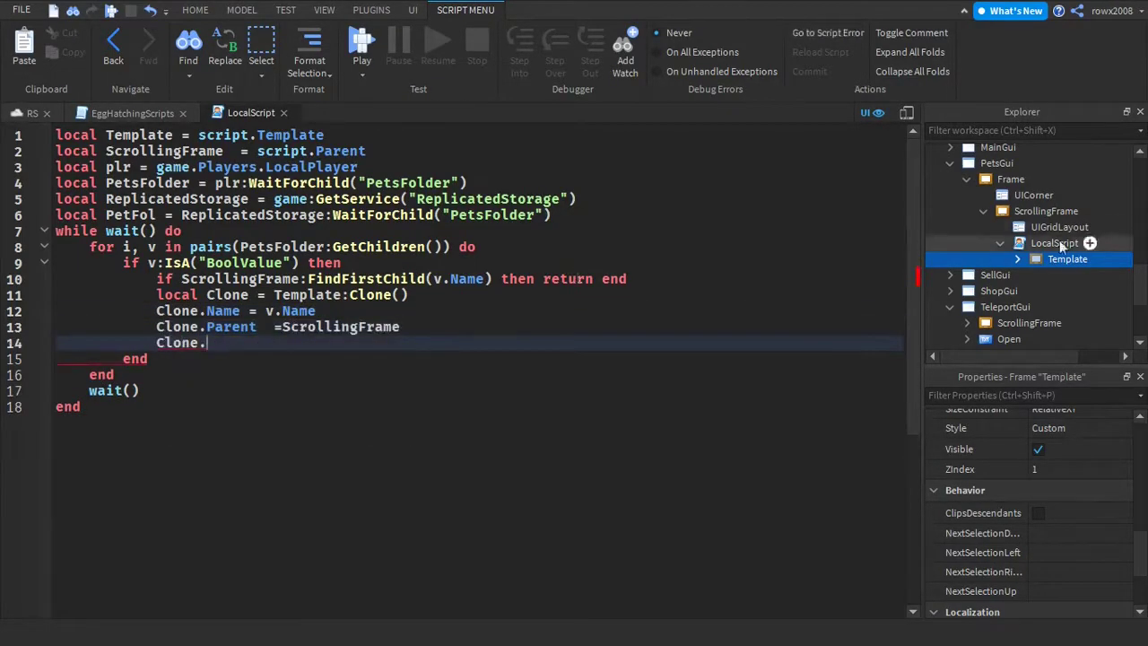
pyautogui.click(1017, 259)
pyautogui.click(410, 339)
pyautogui.write('ViewportFrame')
pyautogui.click(1080, 290)
pyautogui.moveTo(318, 344); pyautogui.dragTo(167, 343)
pyautogui.write('petFol:f')
pyautogui.press('BackSpace')
pyautogui.press('BackSpace')
pyautogui.press('BackSpace')
pyautogui.press('BackSpace')
pyautogui.press('BackSpace')
pyautogui.press('BackSpace')
pyautogui.press('BackSpace')
pyautogui.press('BackSpace')
# Try declaring local PetClone = PetFol:FindFirstChild(v.Name):Clone() below the Clone.Parent line
pyautogui.write('local PetClone = PetFol:find')
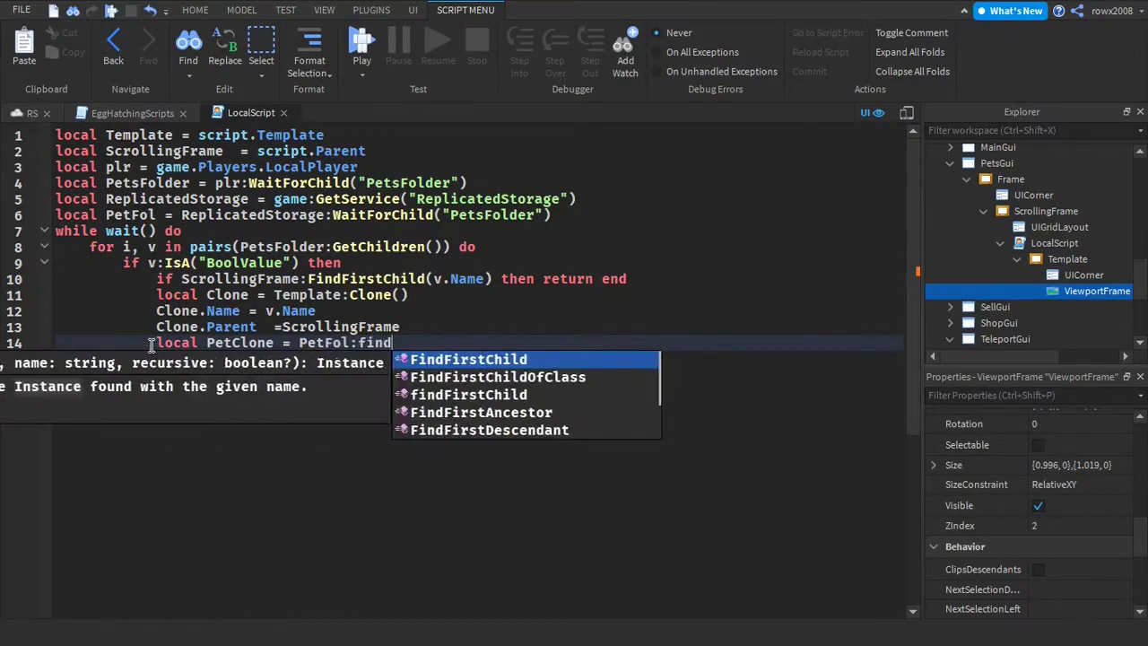
pyautogui.press('Tab')
pyautogui.write('(v.Name):Clo')
pyautogui.press('Tab')
pyautogui.write('()')
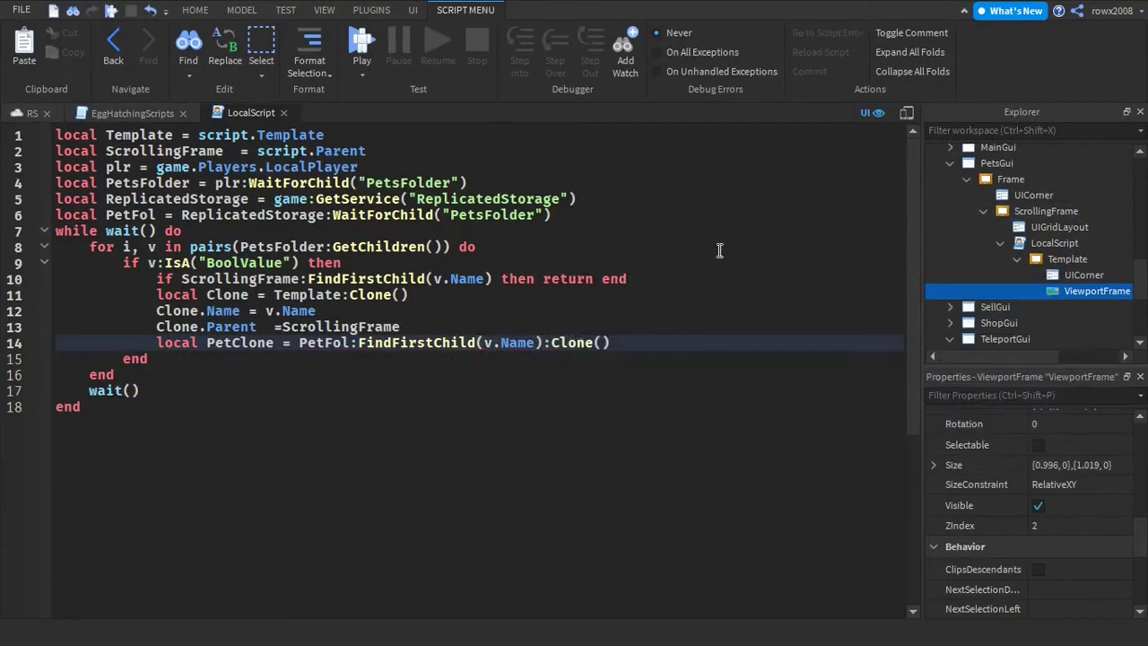
# Add a for _, PetsF in pairs(PetFol:GetDescendants()) do loop with its closing end below the Clone.Parent line
pyautogui.click(406, 327)
pyautogui.press('Return')
pyautogui.write('for _, PetsF in ')
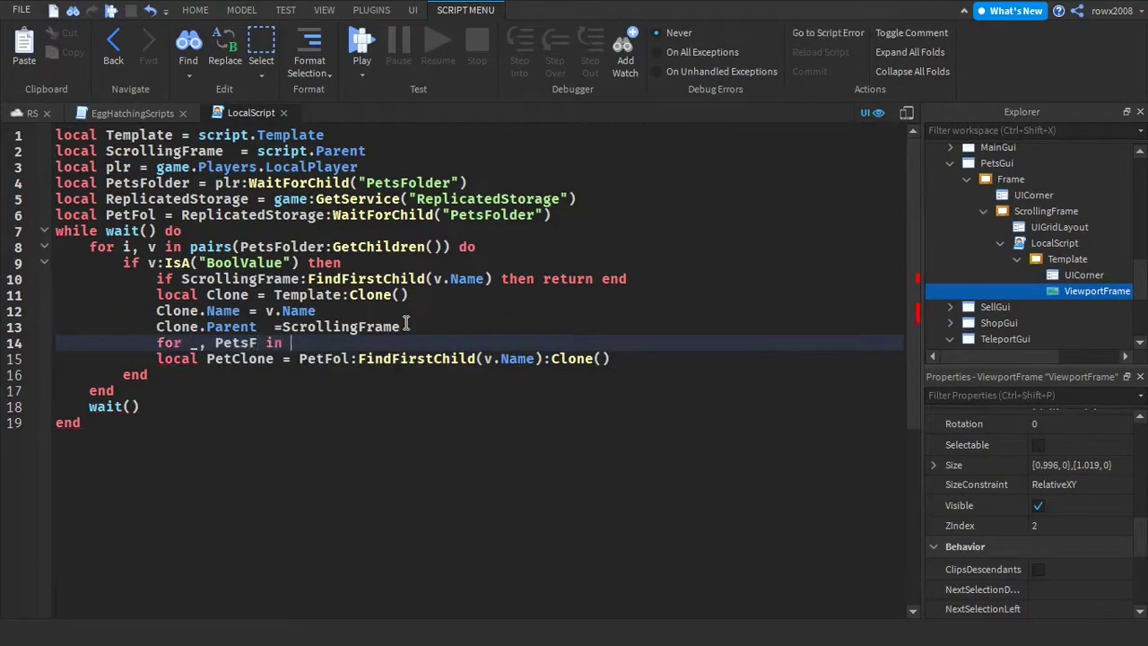
pyautogui.write('pairs(PetFol:GetDescendants()) do')
pyautogui.moveTo(570, 343); pyautogui.dragTo(644, 359)
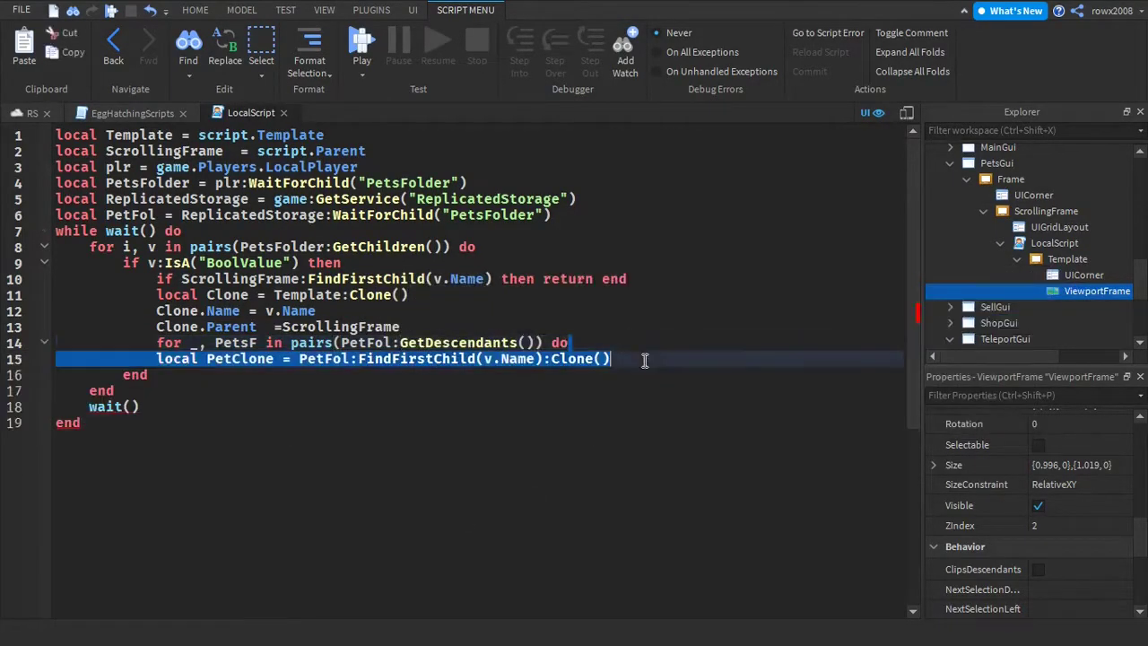
pyautogui.click(645, 361)
pyautogui.press('Return')
pyautogui.write('end')
pyautogui.press('Return')
# Replace the PetClone declaration inside the new loop with an if PetsF.Name == v.Name then block
pyautogui.moveTo(331, 359); pyautogui.dragTo(77, 359)
pyautogui.press('BackSpace')
pyautogui.write('if PetsF.Name == v.Name then')
pyautogui.press('Return')
# Inside the if block, declare local PetClone = PetsF:Clone() and set PetClone.Parent to Clone.ViewportFrame
pyautogui.write('p')
pyautogui.press('BackSpace')
pyautogui.write('local PetClone = PetsF:Clone()')
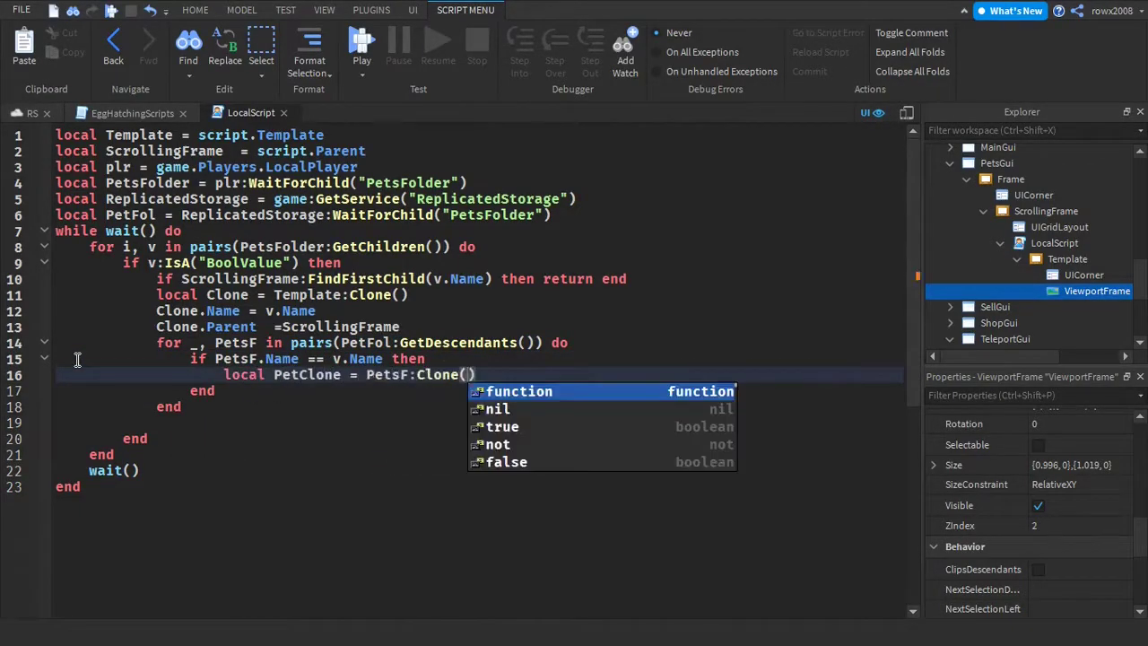
pyautogui.press('Return')
pyautogui.write('PetClone.Parent = Clone.ViewportFrame')
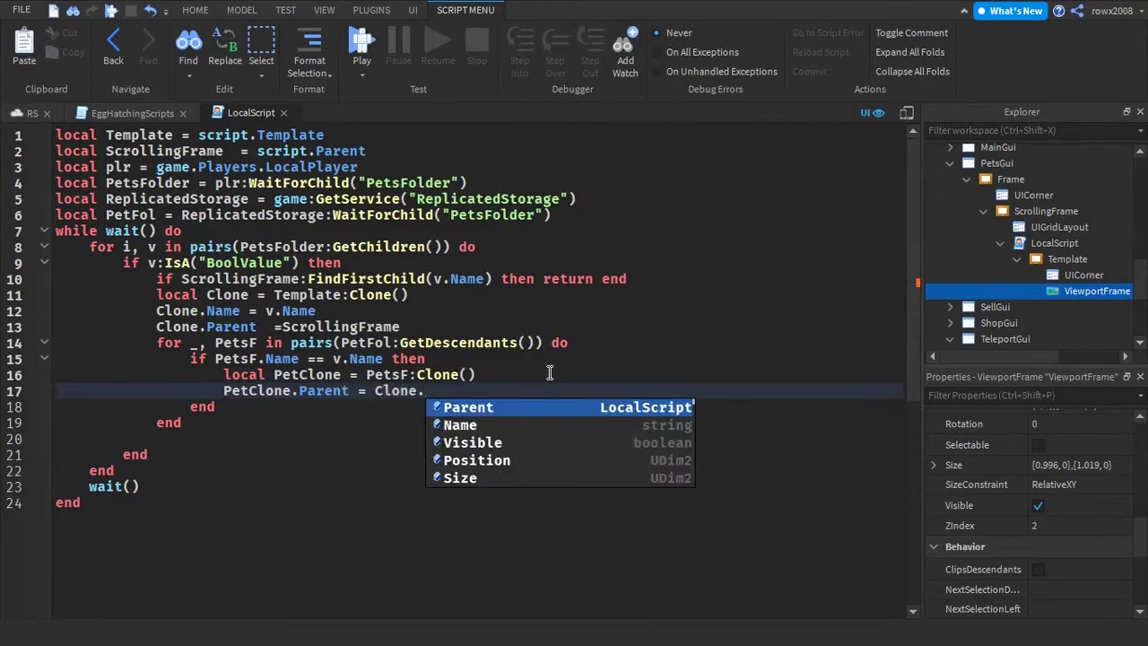
pyautogui.press('Return')
pyautogui.write('PetClone')
pyautogui.press('BackSpace')
pyautogui.press('BackSpace')
pyautogui.press('BackSpace')
pyautogui.press('BackSpace')
pyautogui.press('BackSpace')
pyautogui.press('BackSpace')
pyautogui.press('BackSpace')
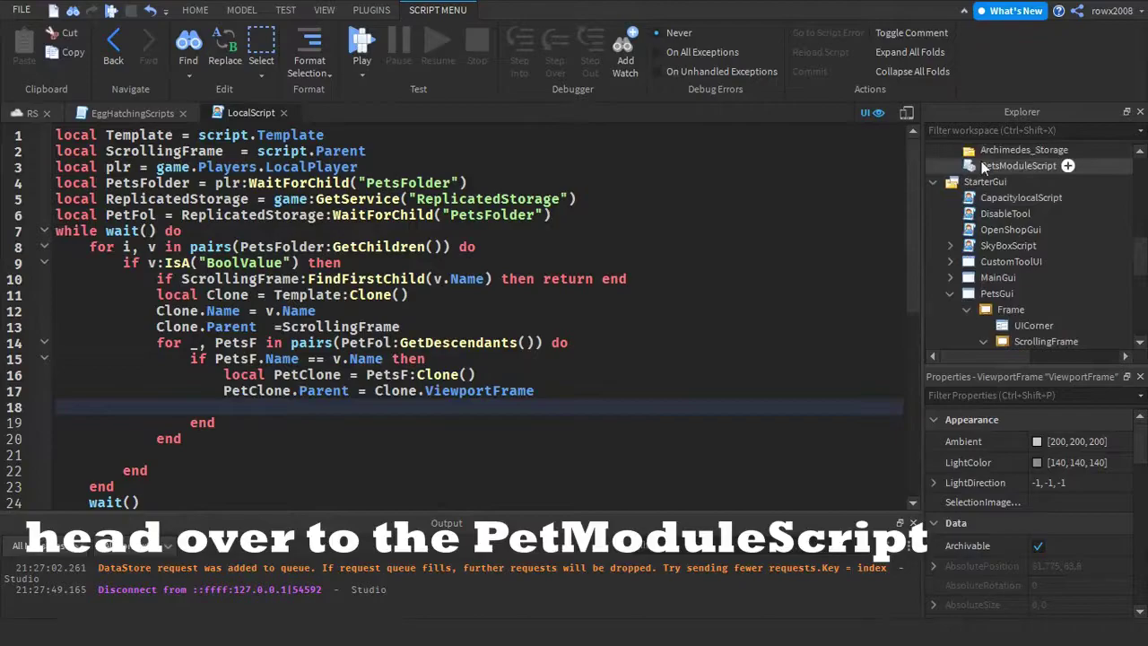
# In PetsModuleScript, change the BoolValue's parent in the Instance.new call from Player.PetsFolder to Players.PetsFolder
pyautogui.doubleClick(1018, 166)
pyautogui.scroll(-20, 574, 185)
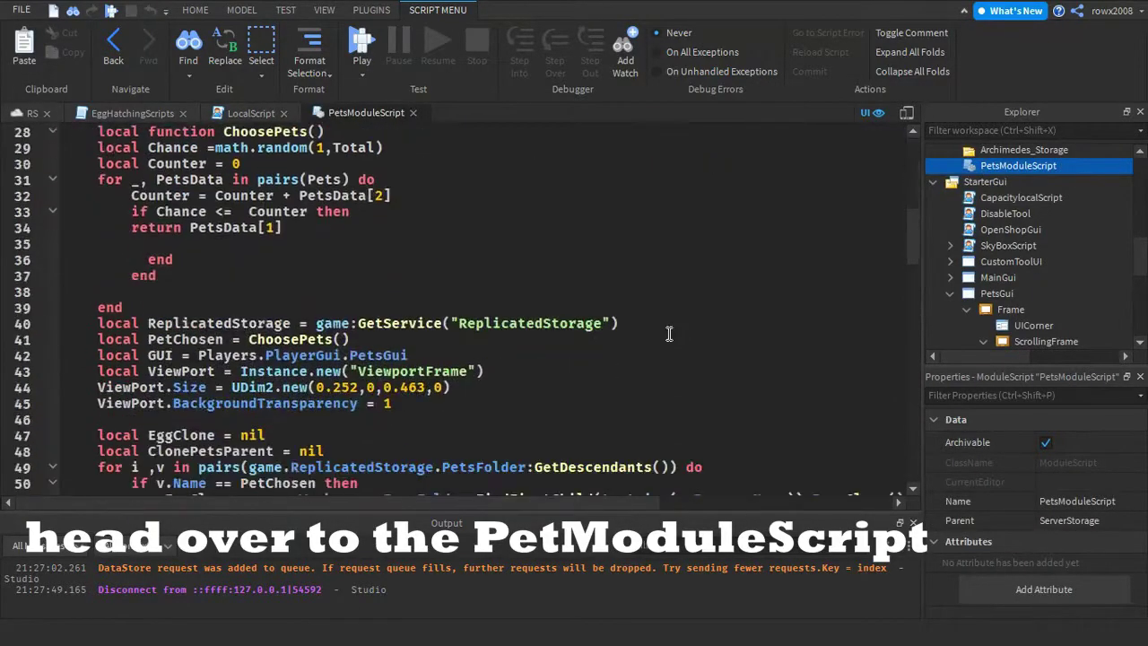
pyautogui.doubleClick(494, 371)
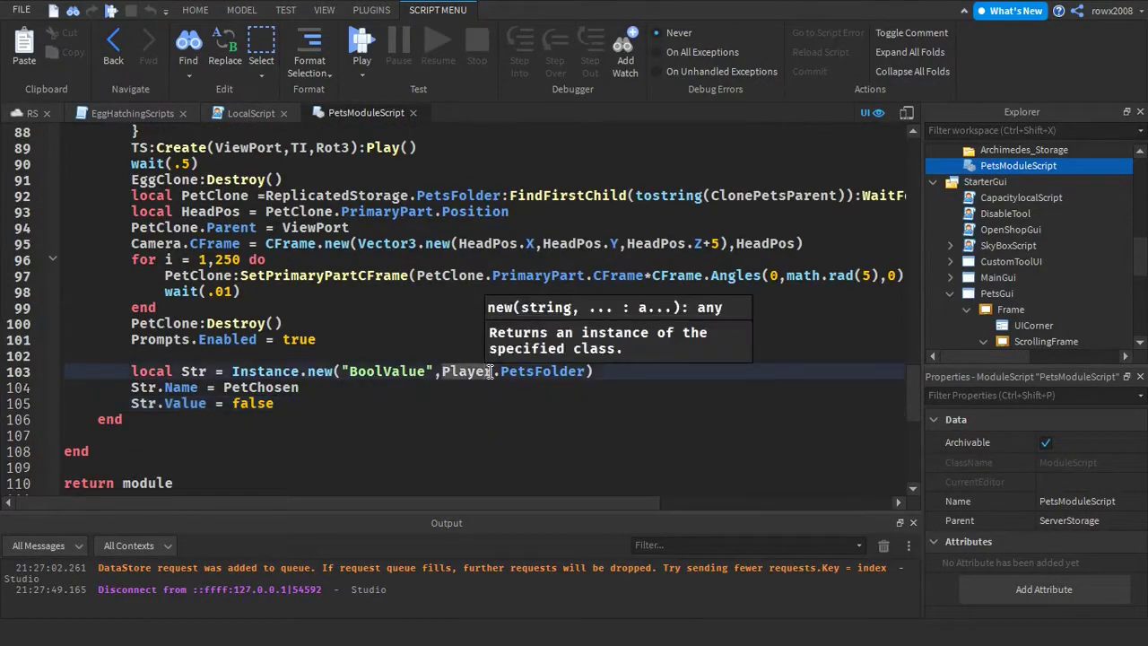
pyautogui.press('Left')
pyautogui.write('s')
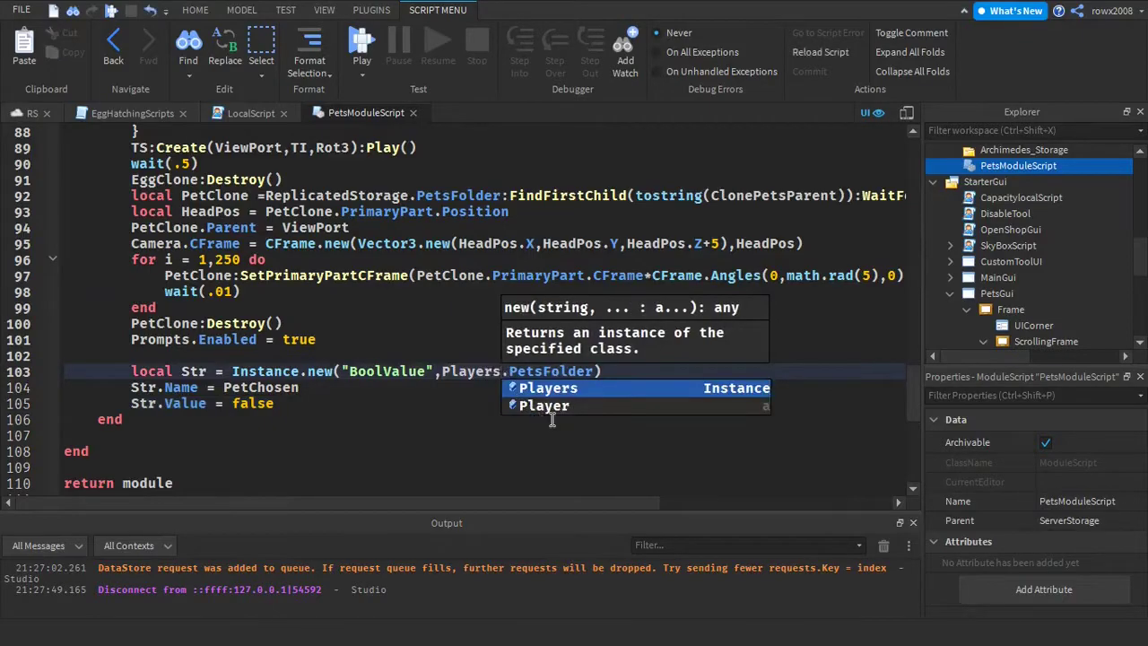
pyautogui.click(565, 468)
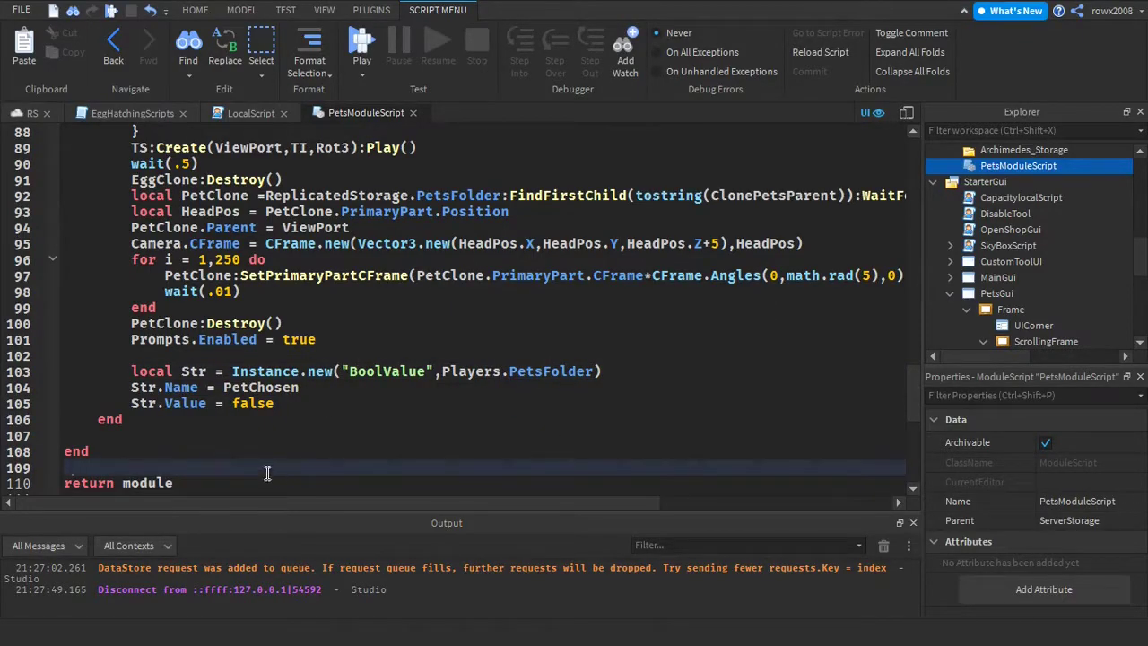
pyautogui.click(156, 359)
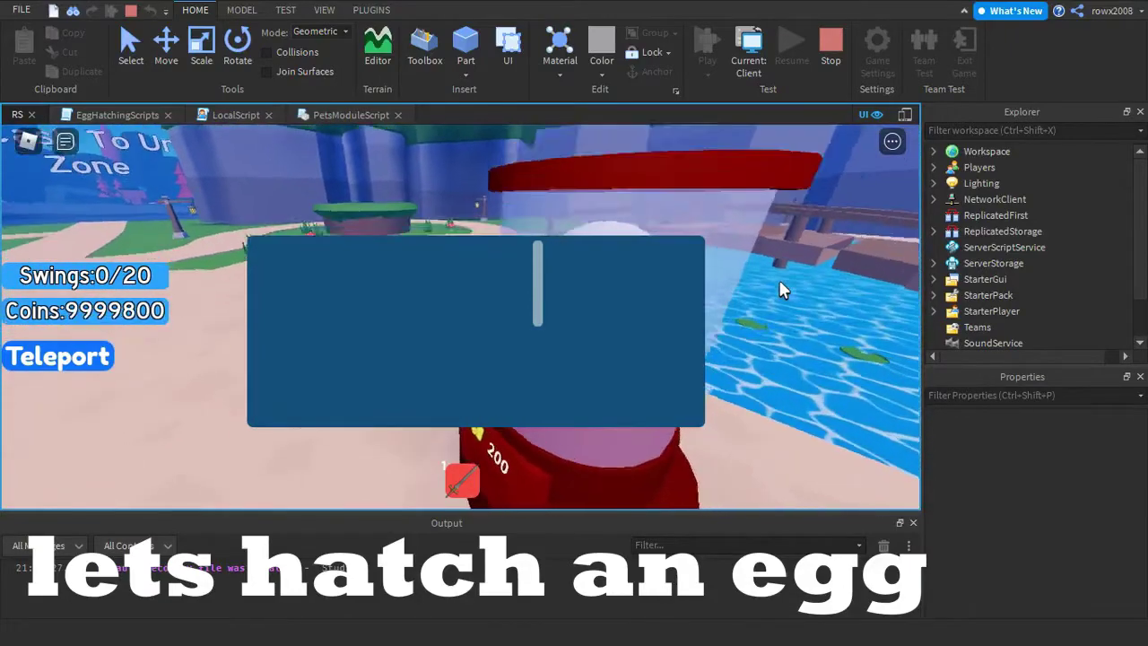
# During the playtest, examine the pet inventory frame and the contents of the player's PetsFolder after hatching an egg
pyautogui.moveTo(780, 283); pyautogui.dragTo(782, 283, button='right')
pyautogui.click(933, 169)
pyautogui.click(949, 183)
pyautogui.scroll(-1, 954, 190)
pyautogui.moveTo(865, 224); pyautogui.dragTo(817, 224, button='right')
pyautogui.press('w')
pyautogui.click(966, 218)
pyautogui.click(966, 202)
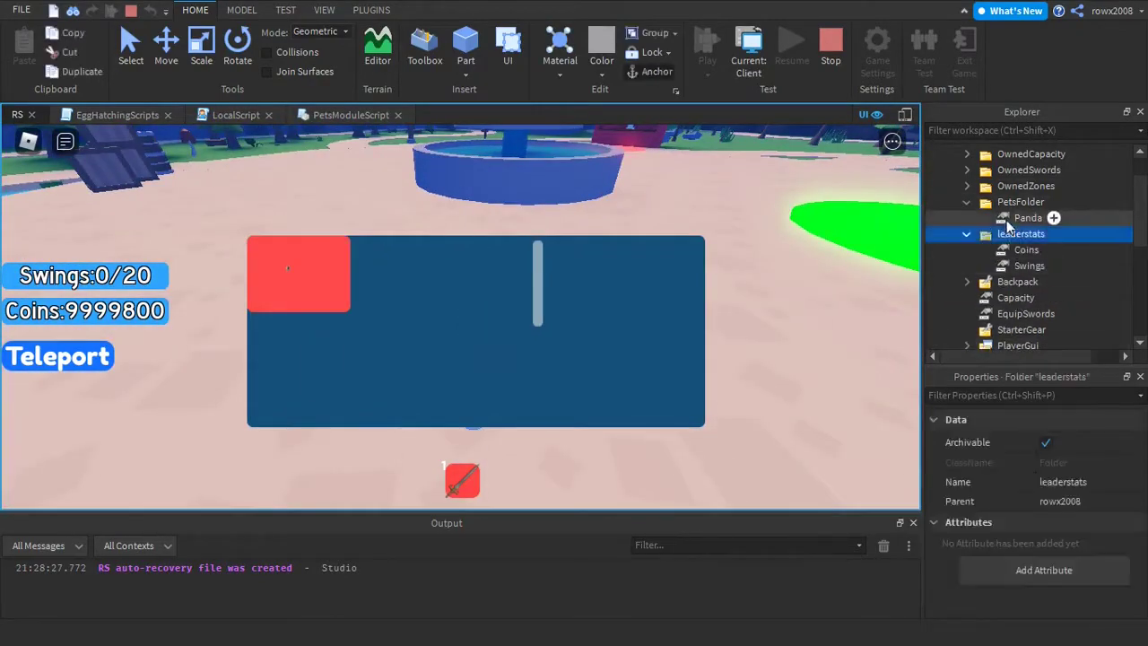
pyautogui.click(1008, 218)
pyautogui.click(914, 523)
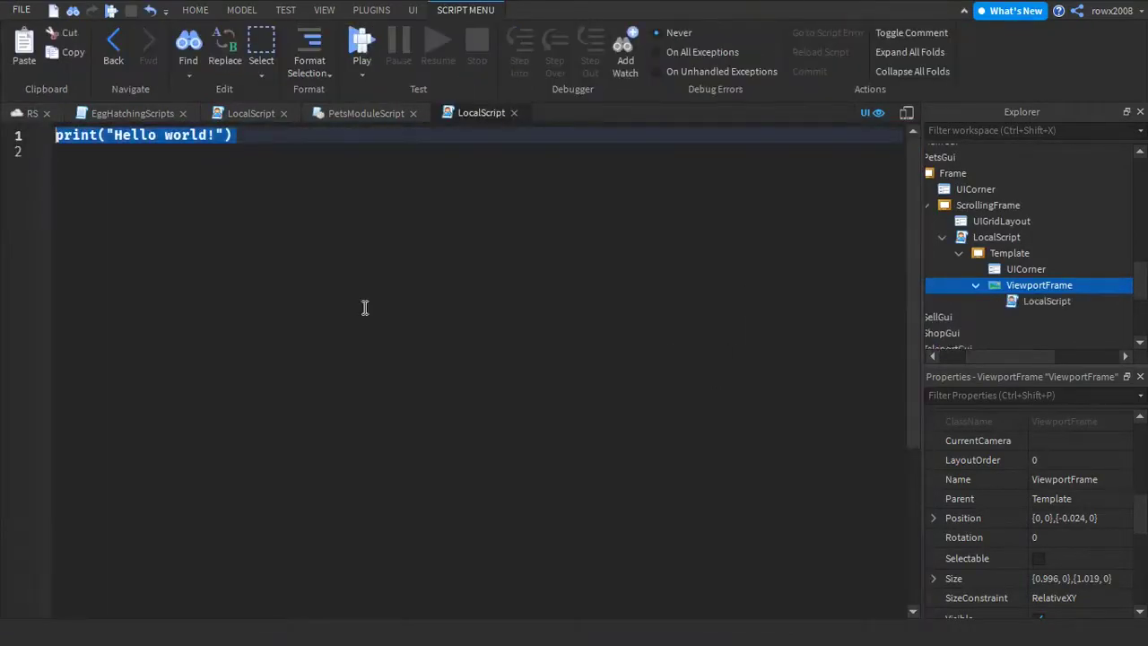
# Replace the ViewportFrame LocalScript's default code with the SetPrimaryPartCFrame rotation loop and make its header while wait() do
pyautogui.write('for i = 1,250 do \tPetClone:SetPrimaryPartCFrame(PetClone.PrimaryPart.CFrame*CFrame.Angles(0,math.rad(5),0)) \twait(.01) end')
pyautogui.press('Return')
pyautogui.moveTo(191, 151); pyautogui.dragTo(16, 153)
pyautogui.write('while wait')
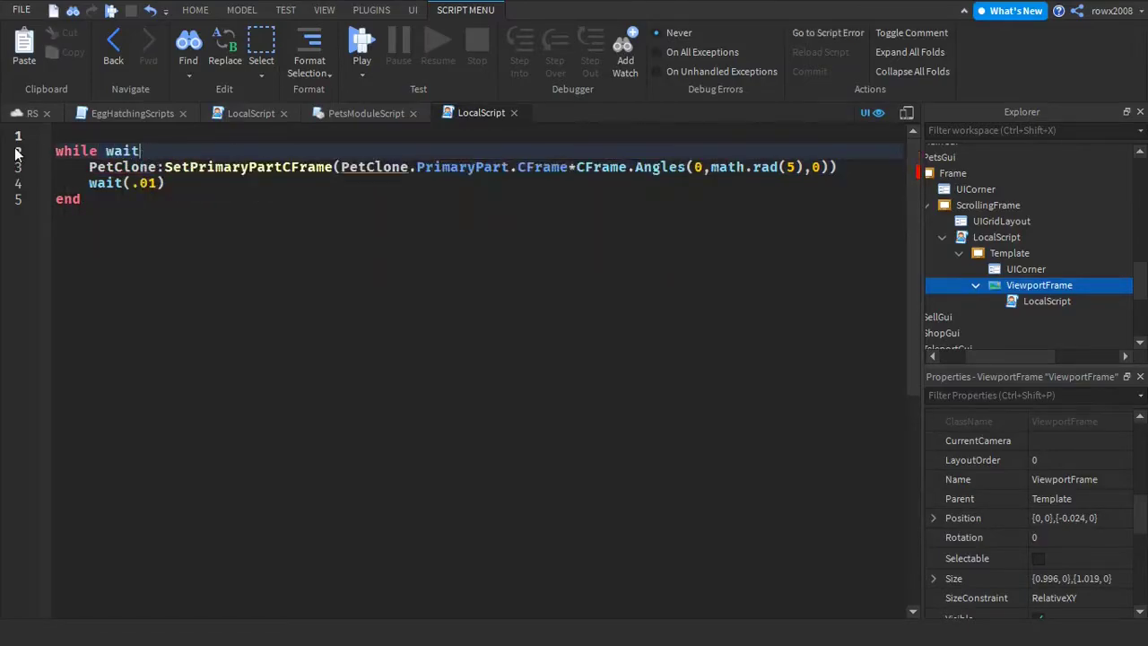
pyautogui.write('*() do')
# Wrap the rotation code in an if script.Parent.Parent.Parent == script.Parent.Parent.Parent.Parent then block with a closing end
pyautogui.press('Return')
pyautogui.write('if script.Parent.Parent.Parent.')
pyautogui.press('BackSpace')
pyautogui.write('== script.Parent.parent.Parent.Parent then')
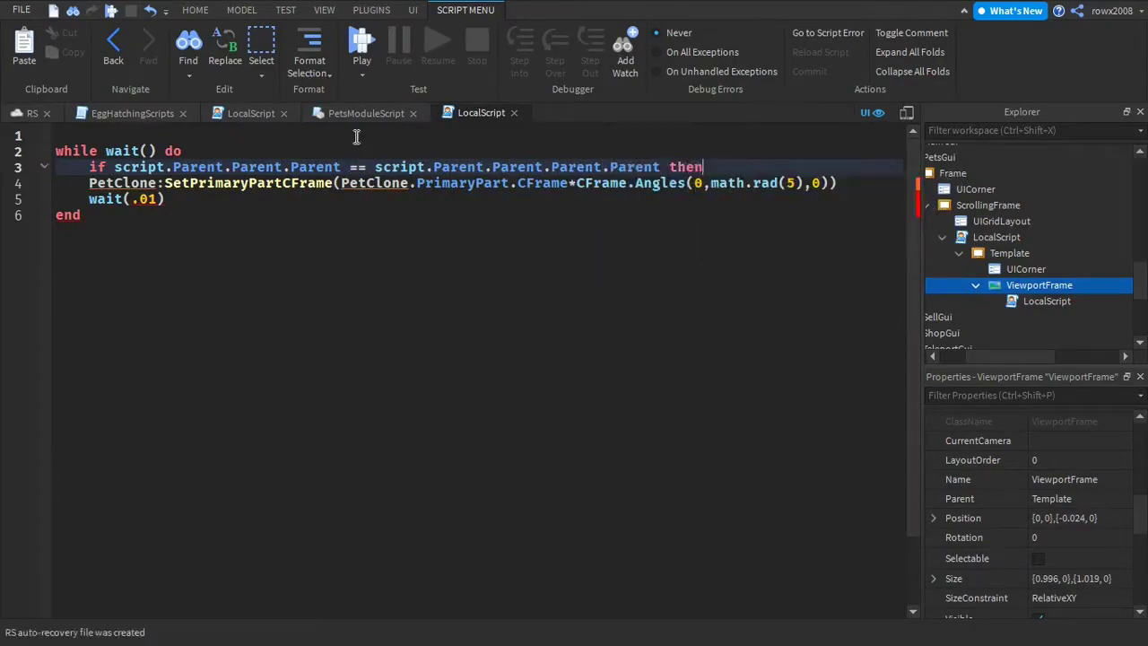
pyautogui.click(261, 202)
pyautogui.press('Return')
pyautogui.write('end')
pyautogui.press('Return')
# Add a for _, v in pairs(script.Parent:GetChildren()) do loop at the start of the if block
pyautogui.click(756, 169)
pyautogui.press('Return')
pyautogui.write('for _,')
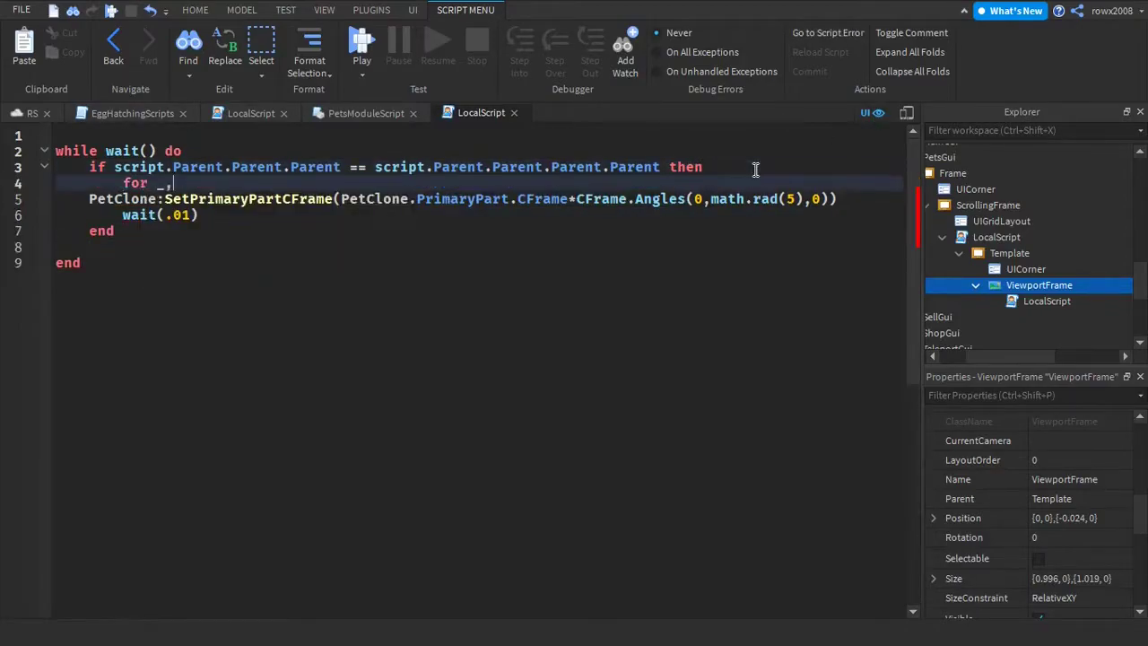
pyautogui.write(' v in pairs(script.Parent:ge')
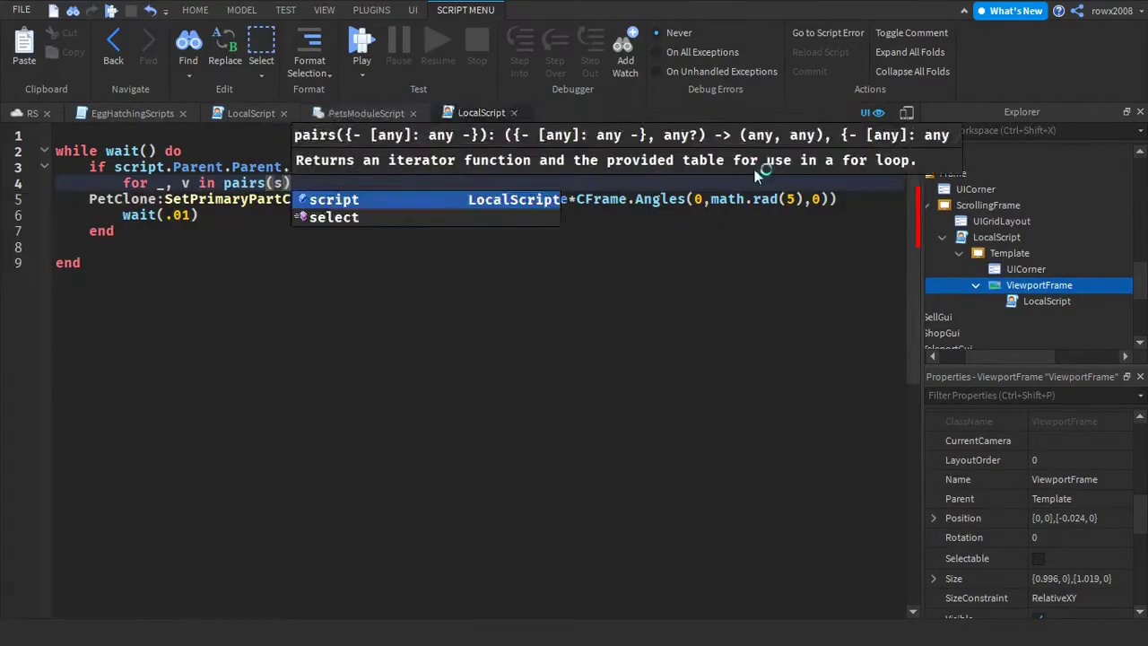
pyautogui.press('Tab')
pyautogui.write('()) do')
pyautogui.press('Return')
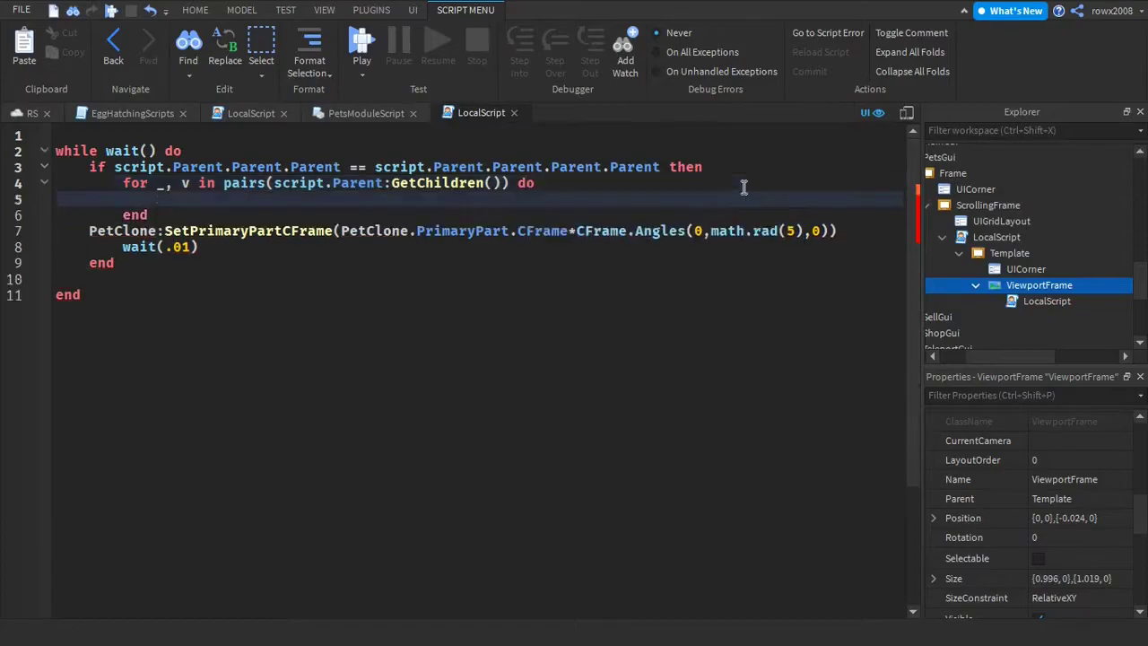
# Add an if v:IsA("Model") then block inside the for loop
pyautogui.write('if v:IsA("')
pyautogui.write('Model')
pyautogui.click(738, 209)
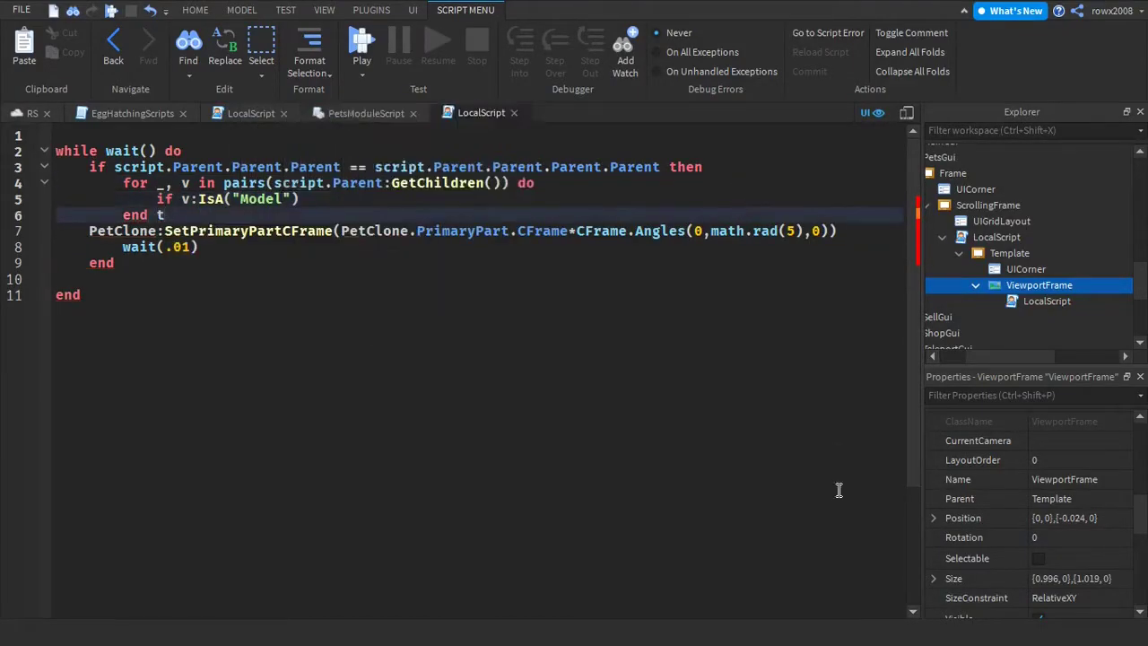
pyautogui.write('then')
pyautogui.press('Return')
# Move the two end lines of the Model check and for loop below wait(.01), enclosing the rotation code
pyautogui.moveTo(157, 248); pyautogui.dragTo(57, 217)
pyautogui.hotkey('ctrl', 'c')
pyautogui.click(213, 277)
pyautogui.press('Return')
pyautogui.hotkey('ctrl', 'v')
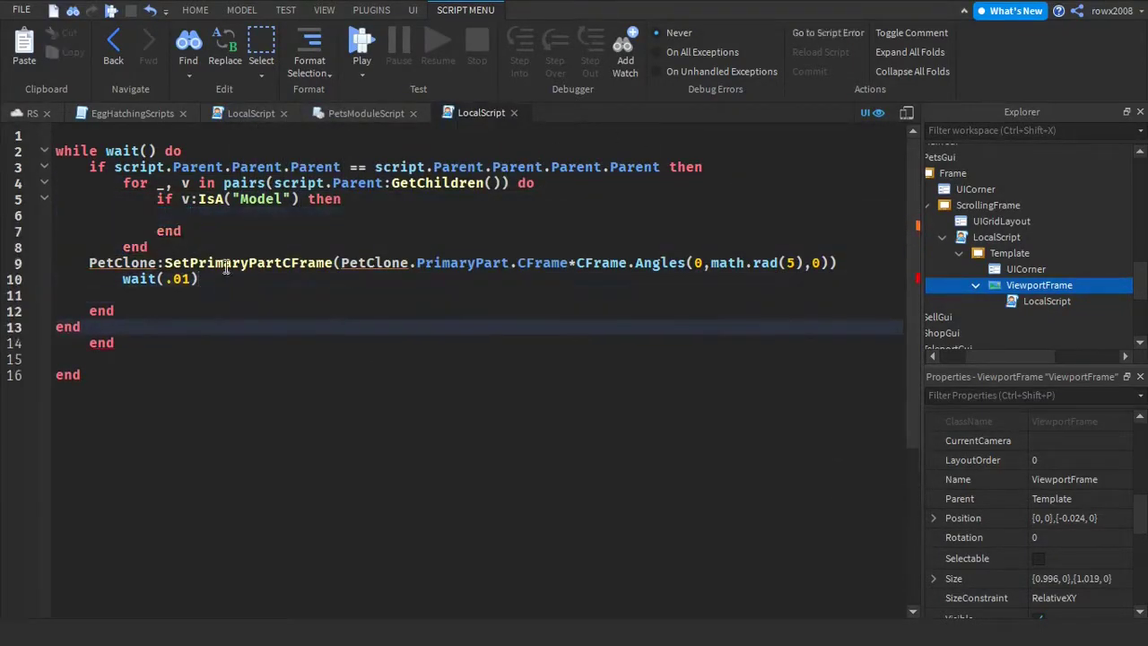
pyautogui.moveTo(162, 249); pyautogui.dragTo(57, 231)
pyautogui.press('BackSpace')
pyautogui.press('BackSpace')
# Replace both PetClone references in the SetPrimaryPartCFrame line with v
pyautogui.doubleClick(137, 231)
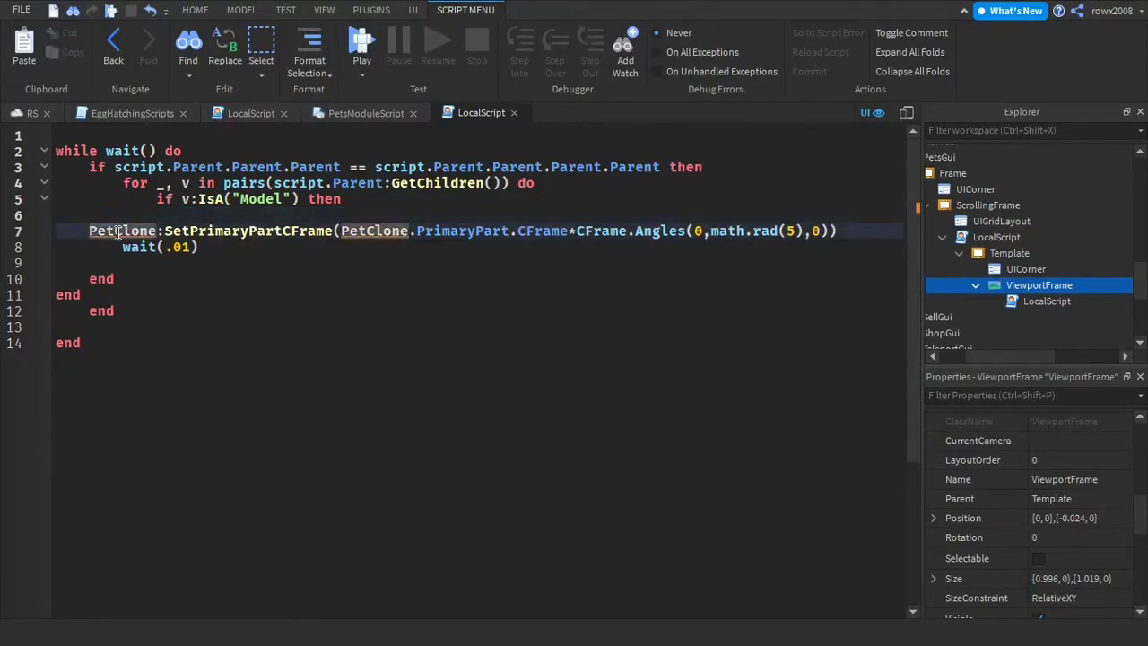
pyautogui.write('v')
pyautogui.doubleClick(325, 230)
pyautogui.write('v')
pyautogui.click(574, 353)
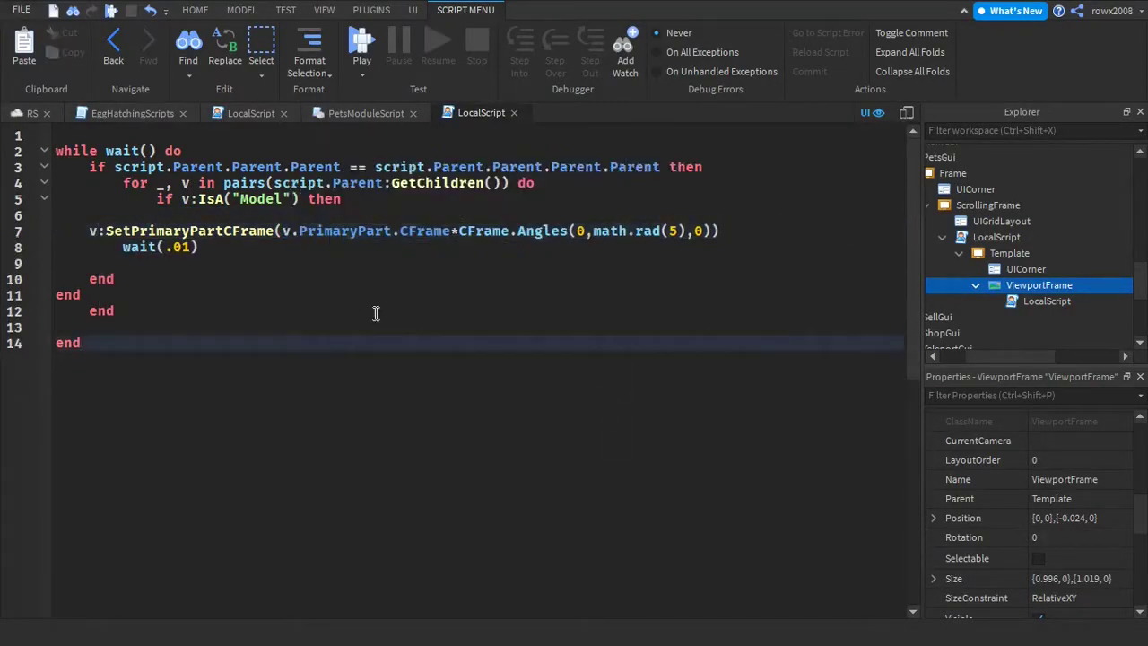
pyautogui.click(451, 587)
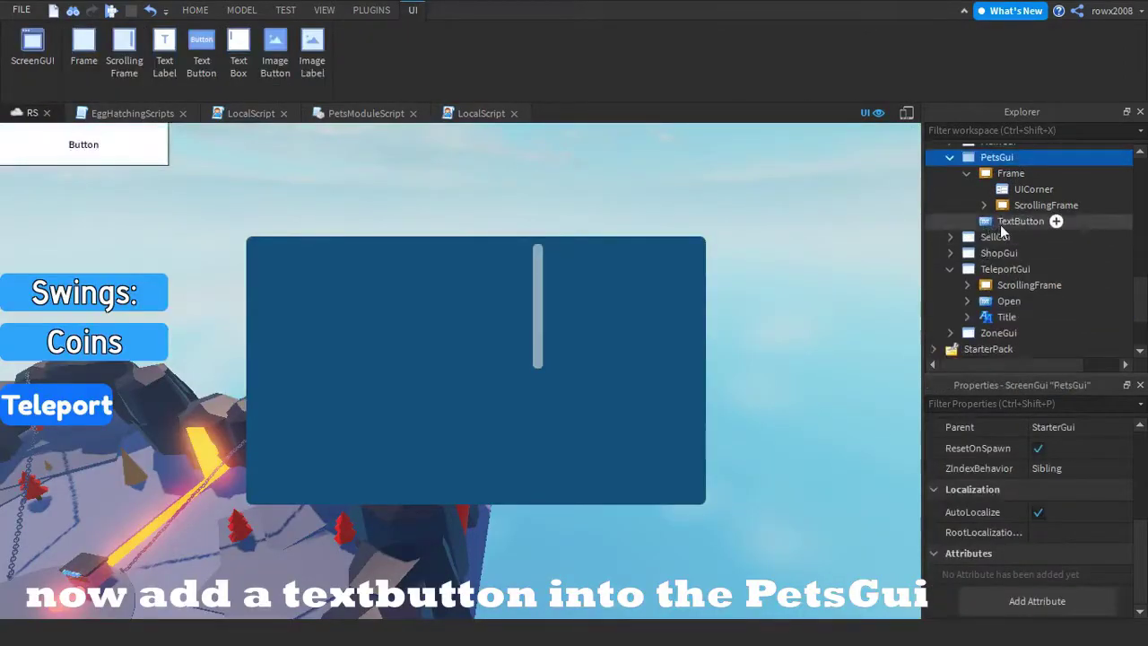
# Rename the PetsGui TextButton to Open
pyautogui.click(984, 222)
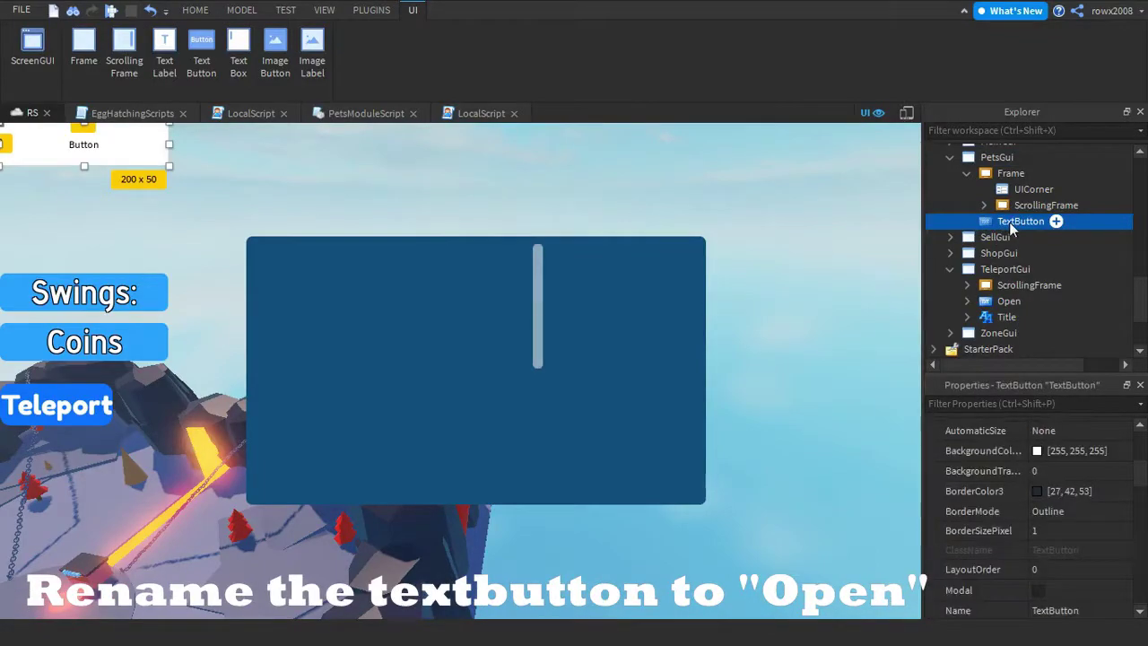
pyautogui.click(1011, 225)
pyautogui.write('Open')
pyautogui.press('Return')
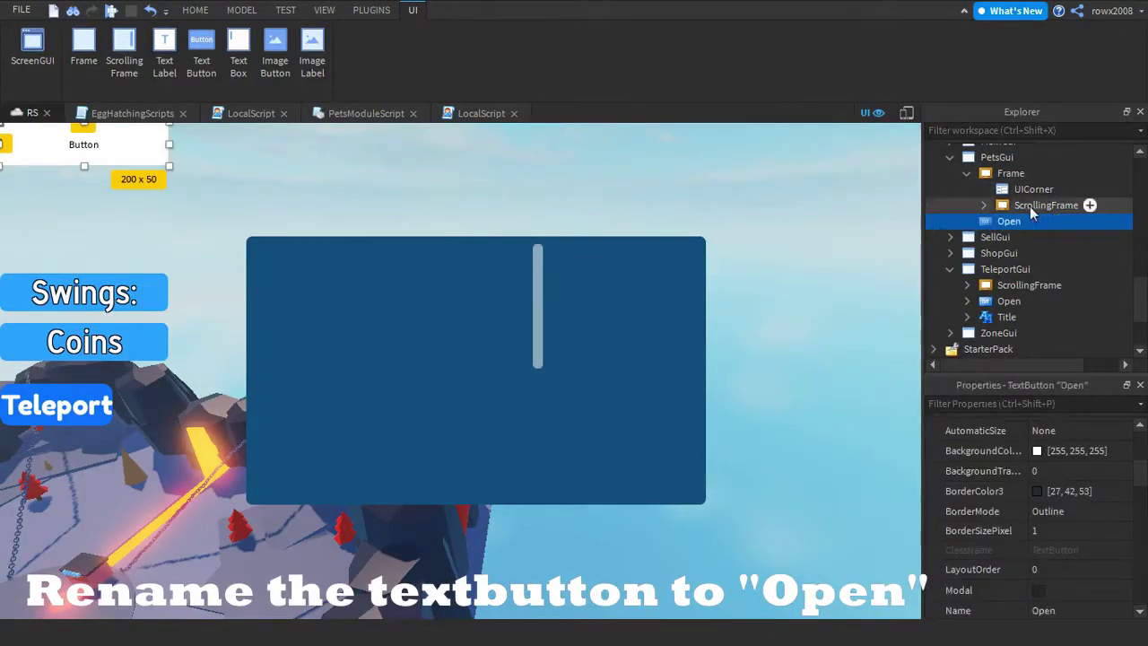
# Move the PetsGui Open button directly below the Teleport button and keep it selected
pyautogui.click(371, 10)
pyautogui.moveTo(61, 170); pyautogui.dragTo(68, 485)
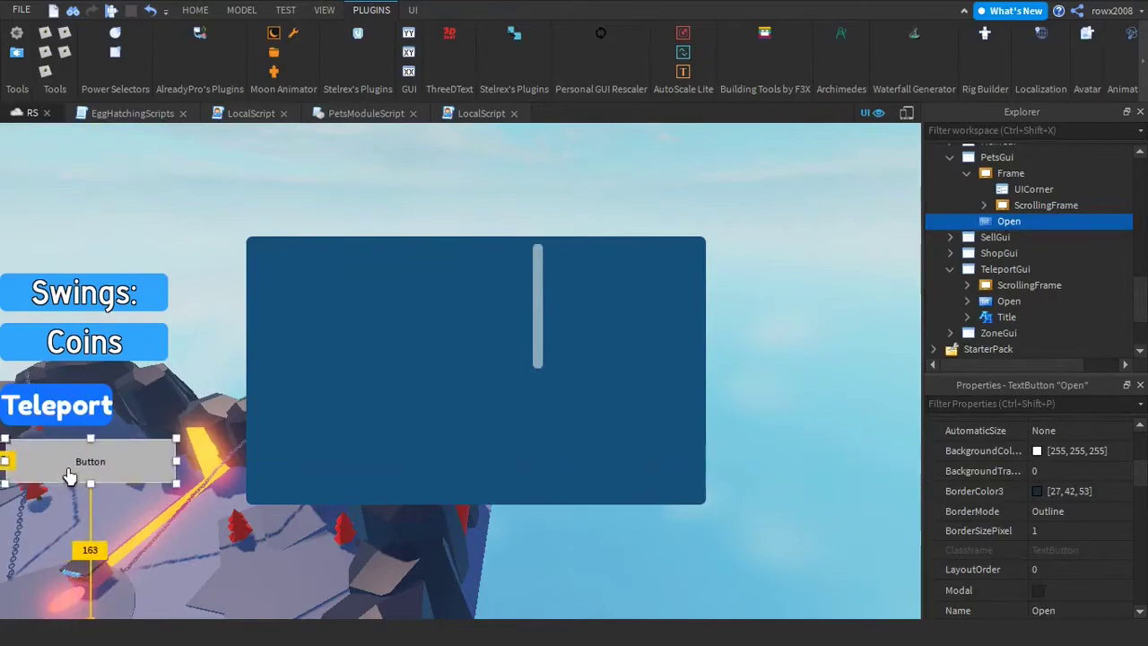
pyautogui.click(871, 206)
pyautogui.scroll(-5, 1009, 235)
pyautogui.click(1007, 264)
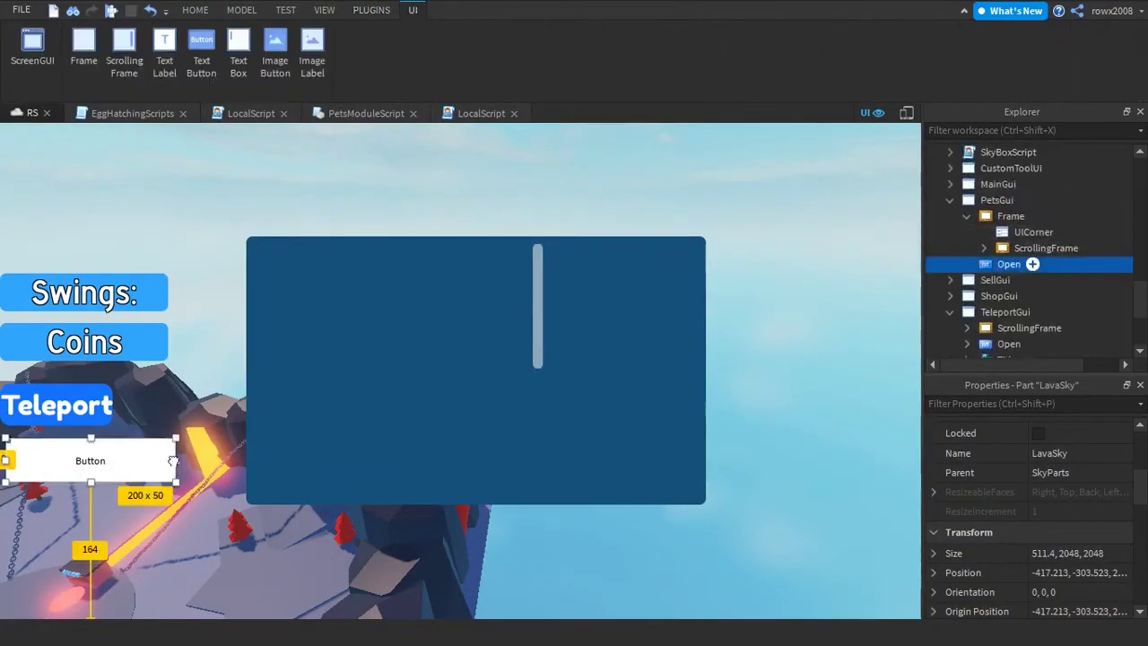
# Set the PetsGui Open button's background colour to blue [23, 104, 255]
pyautogui.click(1037, 450)
pyautogui.click(629, 192)
pyautogui.moveTo(629, 192); pyautogui.dragTo(635, 192)
pyautogui.click(690, 468)
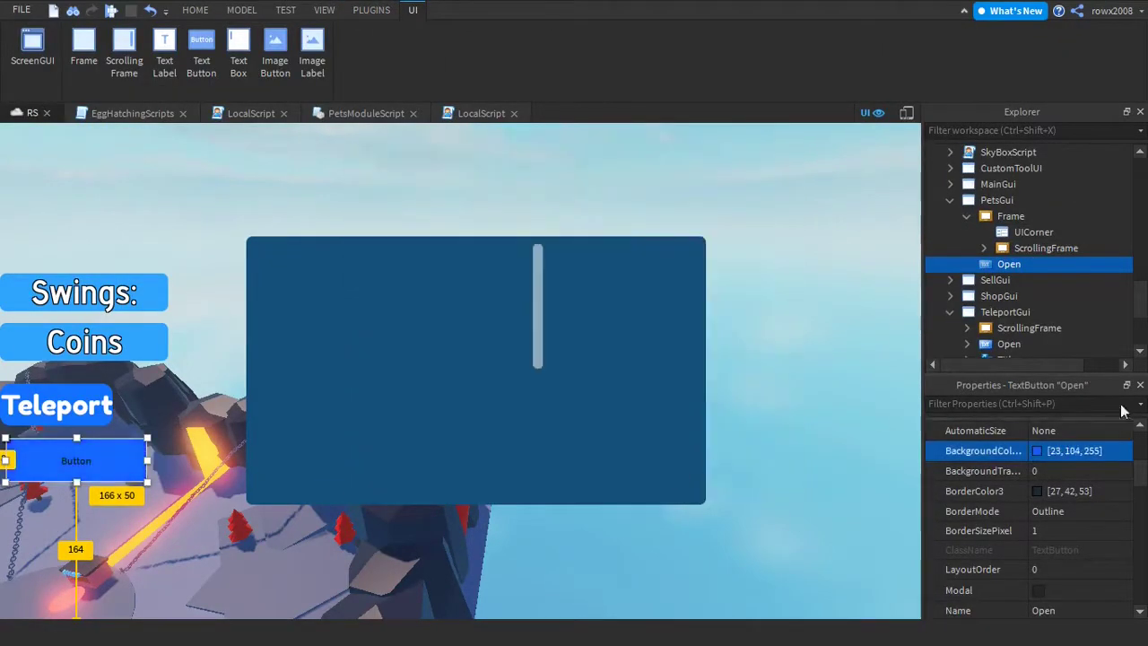
# Set the PetsGui Open button's text to Pets, coloured white [255, 255, 255], with TextScaled enabled
pyautogui.click(1071, 404)
pyautogui.scroll(-12, 1067, 507)
pyautogui.click(1068, 511)
pyautogui.write('255,255,255')
pyautogui.click(1078, 471)
pyautogui.write('Pets')
pyautogui.click(1039, 555)
pyautogui.click(1086, 471)
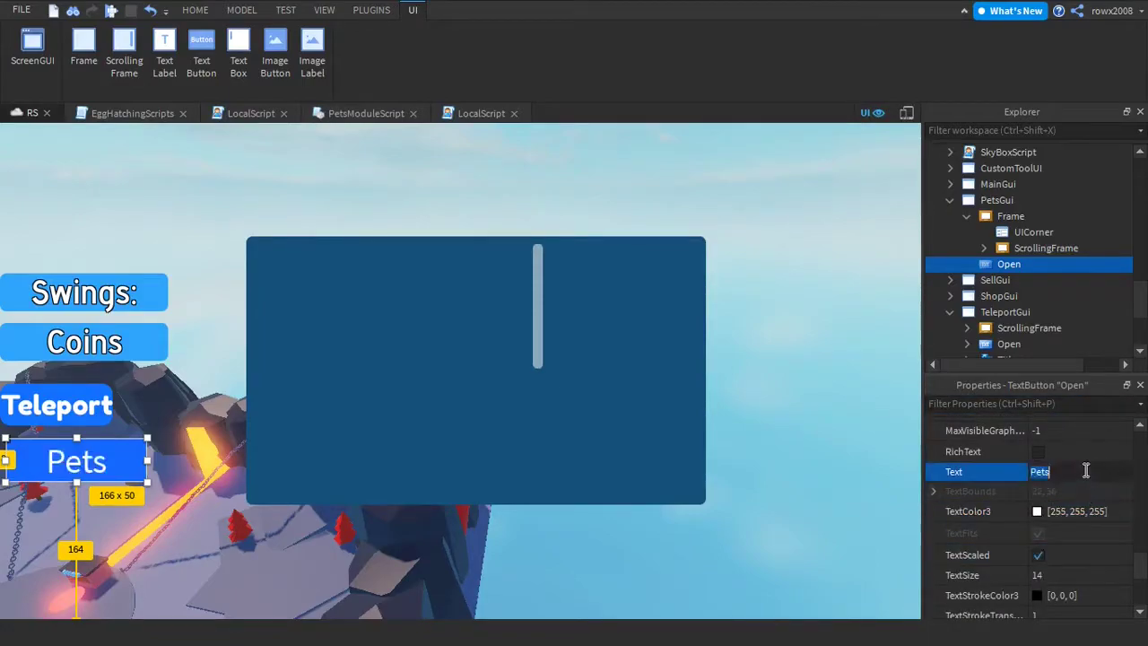
# Change the font of the PetsGui Open button to FredokaOne
pyautogui.scroll(2, 1086, 485)
pyautogui.click(1085, 505)
pyautogui.click(1074, 510)
pyautogui.scroll(-2, 1074, 510)
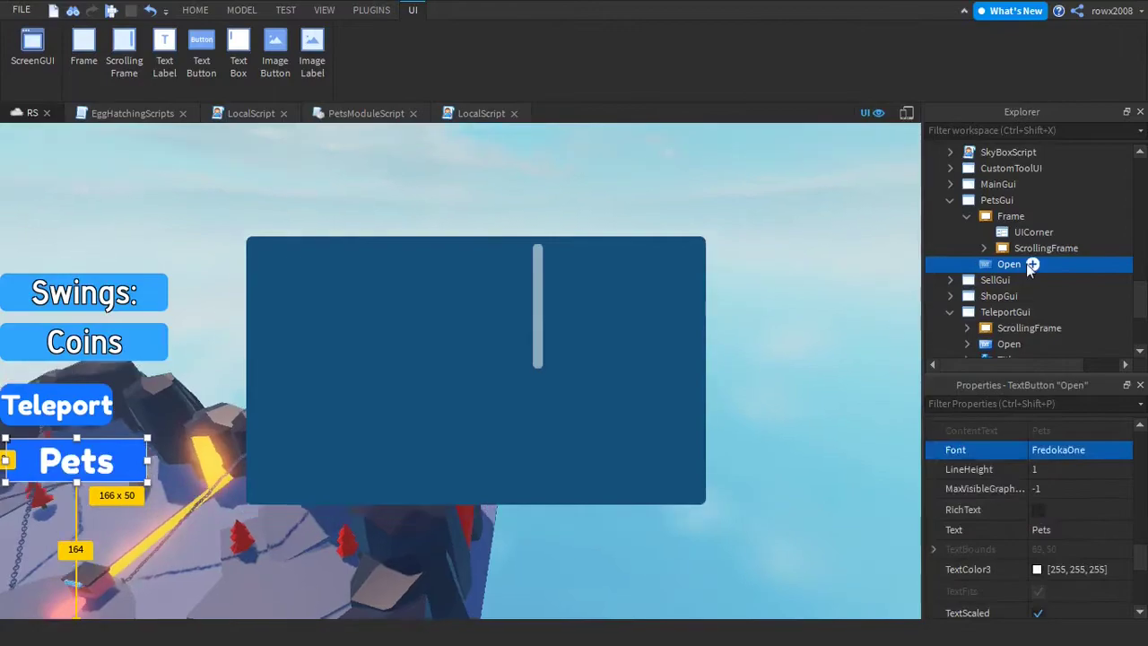
# Duplicate the PetsGui Frame's UICorner and move the copy into the Open button
pyautogui.click(1040, 232)
pyautogui.hotkey('ctrl', 'd')
pyautogui.moveTo(1042, 247); pyautogui.dragTo(1076, 276)
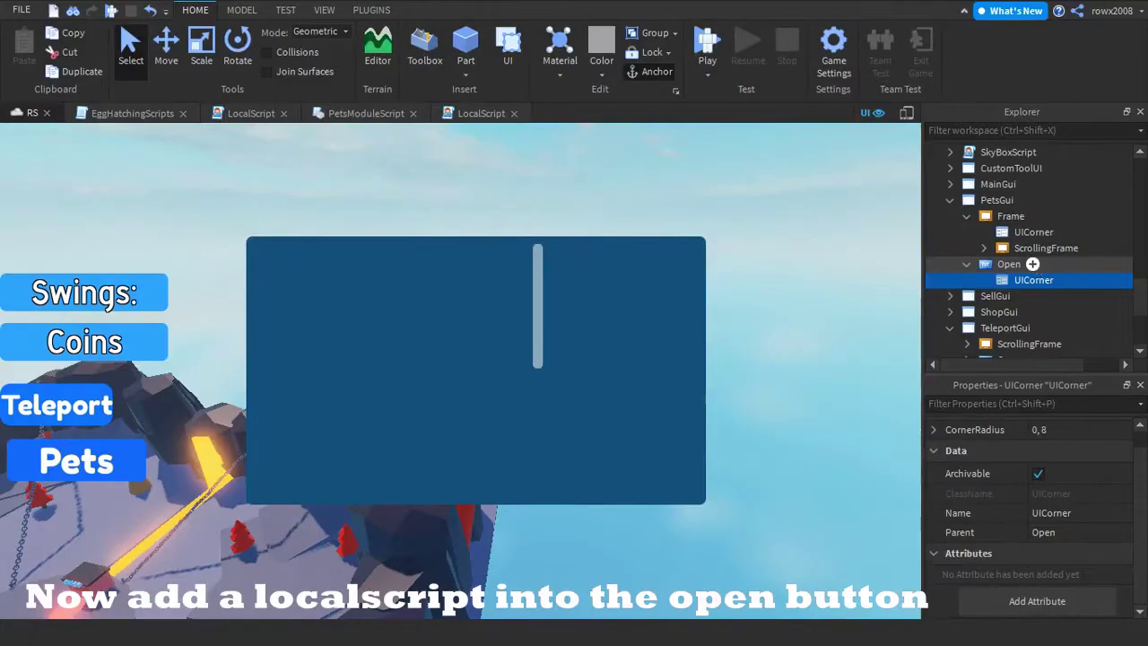
# Add a LocalScript to the PetsGui Open button that toggles script.Parent.Parent.Frame.Visible on MouseButton1Click
pyautogui.click(1033, 264)
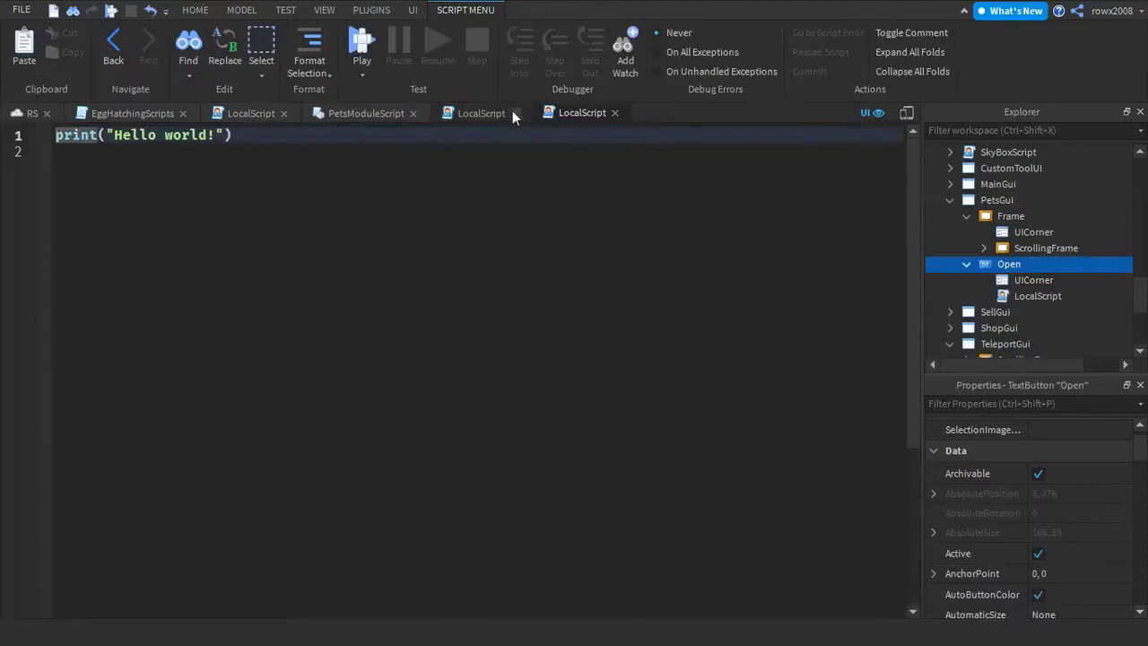
pyautogui.hotkey('ctrl', 'a')
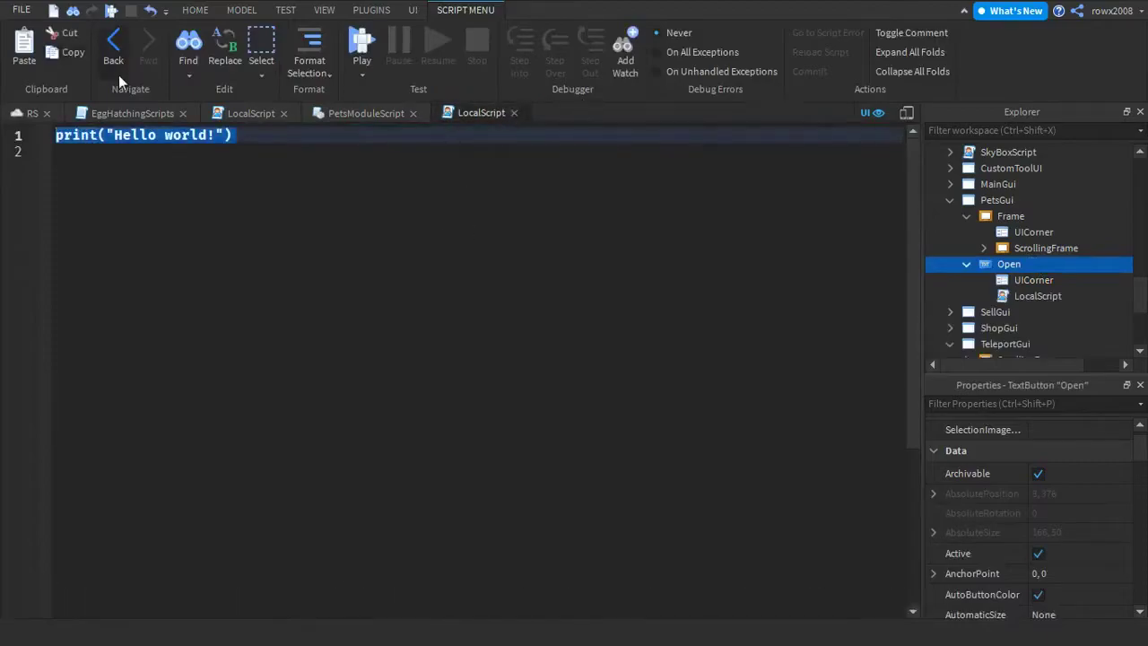
pyautogui.write('script.Parent.MouseButton1Click:Connect(function()')
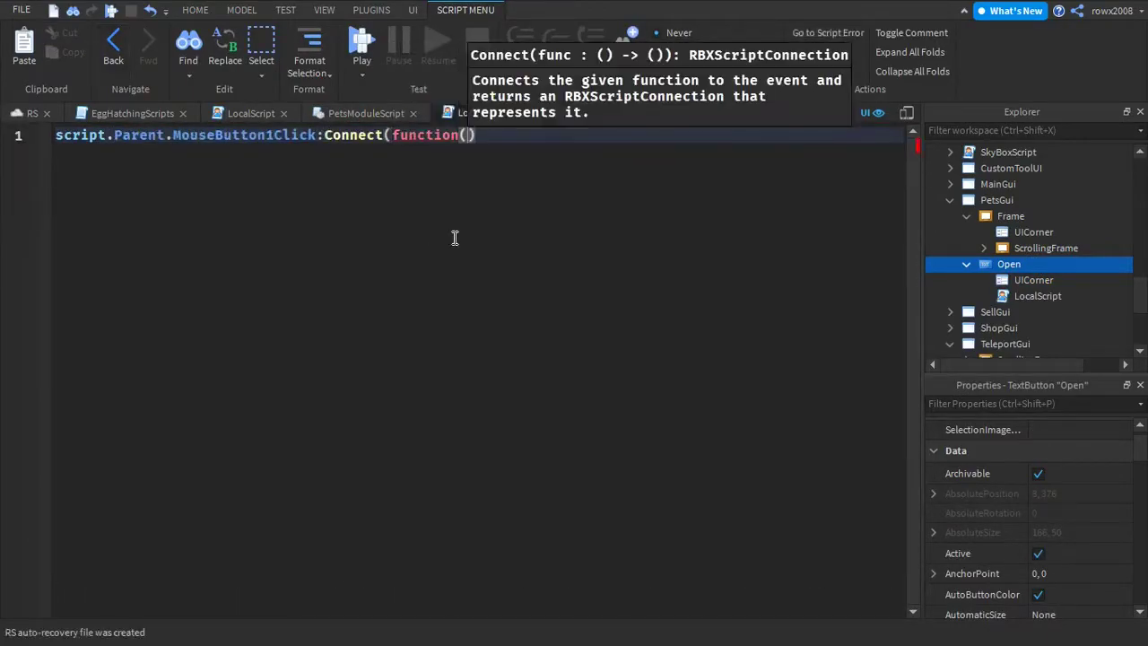
pyautogui.press('Return')
pyautogui.write('script.Parent.Parent.Frame.Visible = not script.Parent.Parent.Frame')
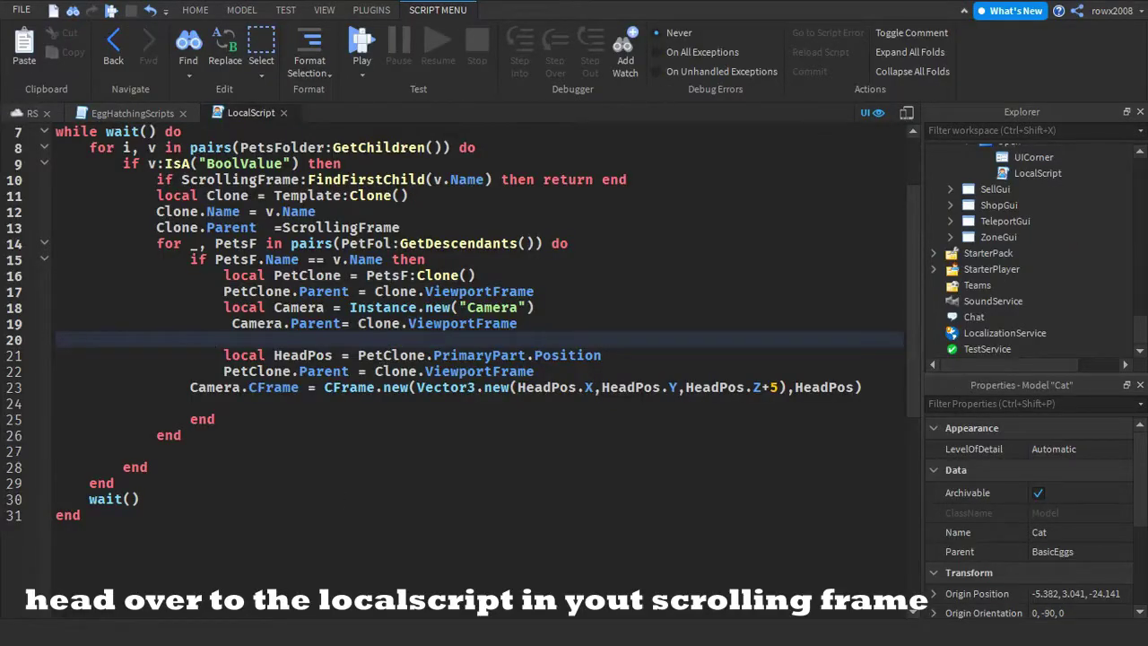
# Insert Clone.ViewportFrame.CurrentCamera = Camera on line 20 of the ScrollingFrame's LocalScript, below the Camera.Parent line
pyautogui.hotkey('ctrl', 'v')
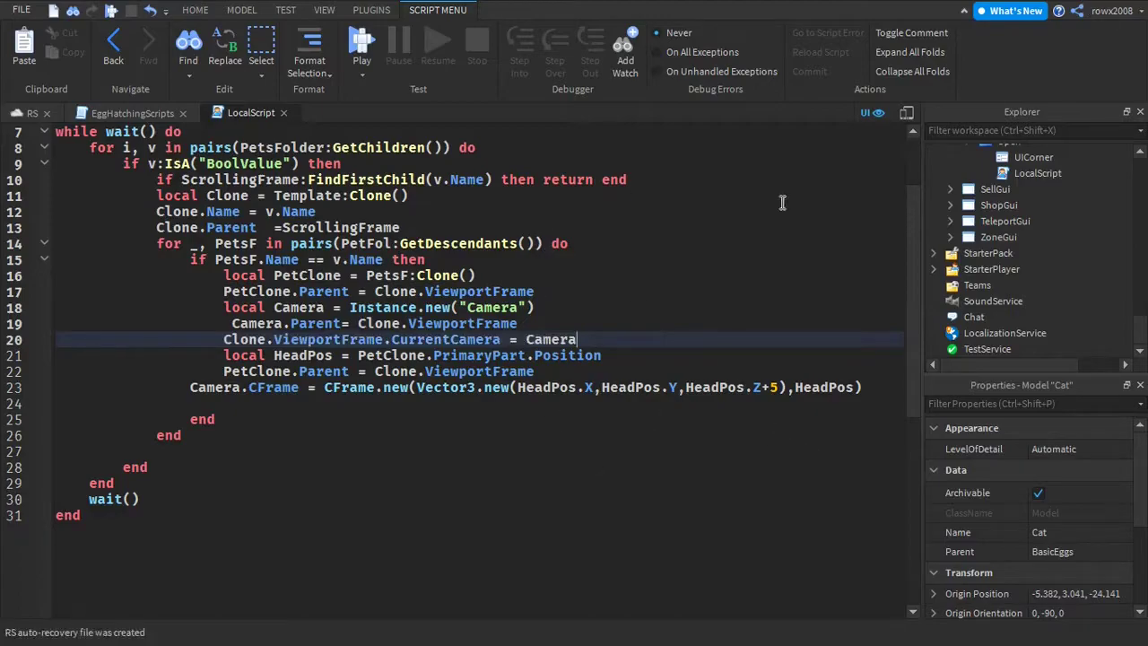
pyautogui.moveTo(55, 355); pyautogui.dragTo(88, 349)
pyautogui.click(263, 583)
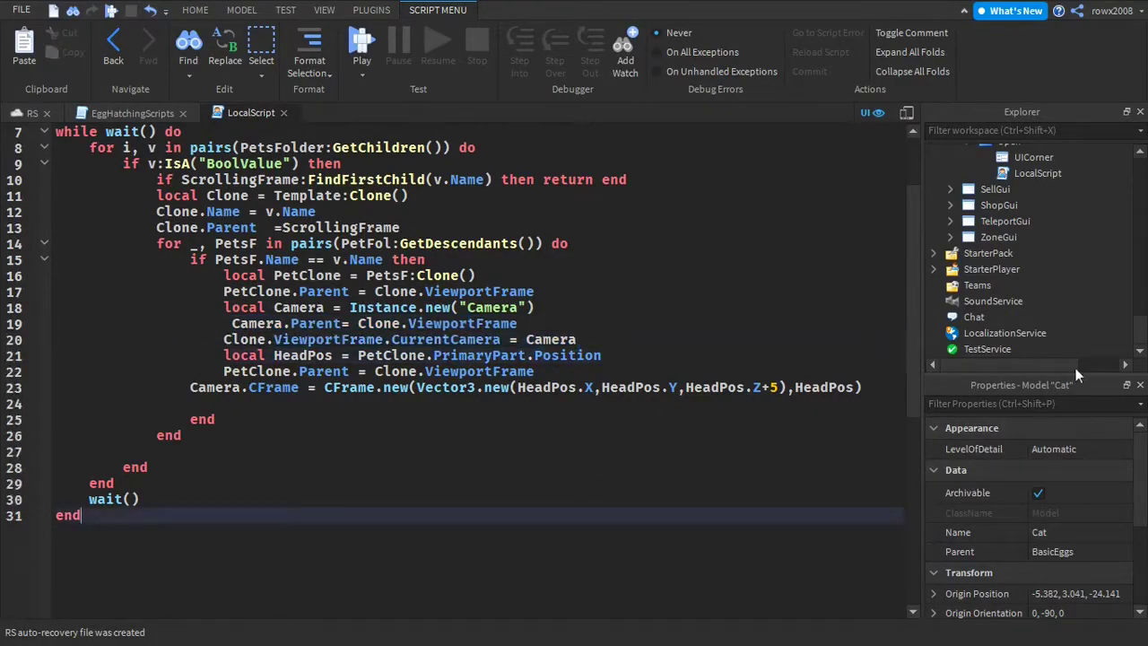
# Return to the RS viewport and move the Template frame out of the LocalScript directly into the PetsGui ScrollingFrame
pyautogui.scroll(5, 1037, 275)
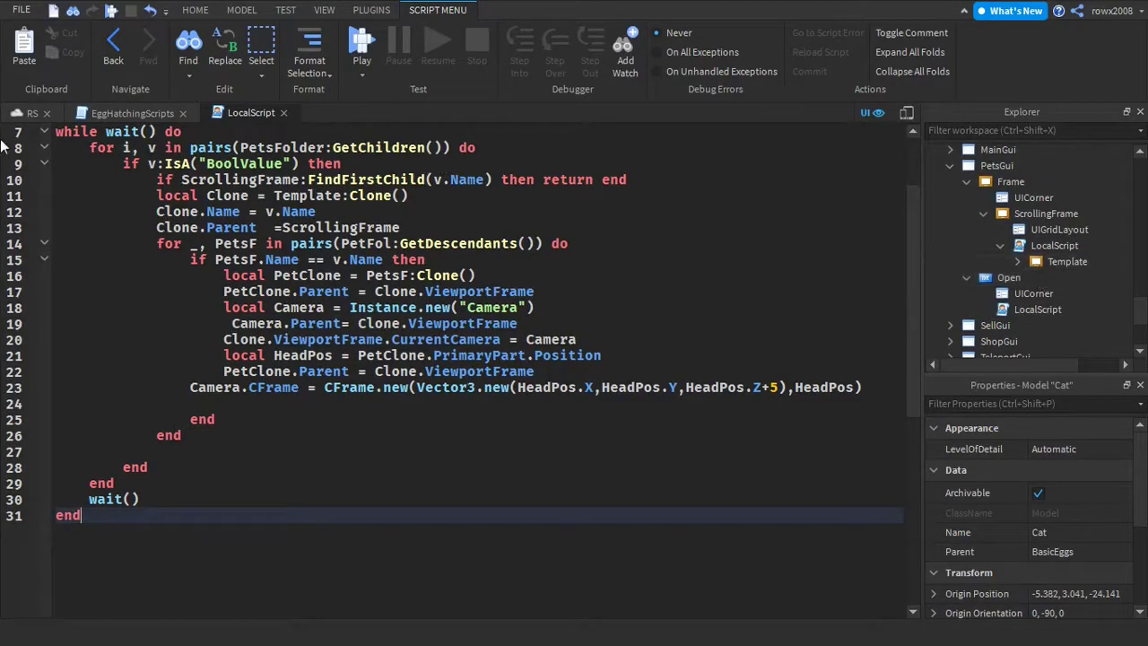
pyautogui.click(18, 115)
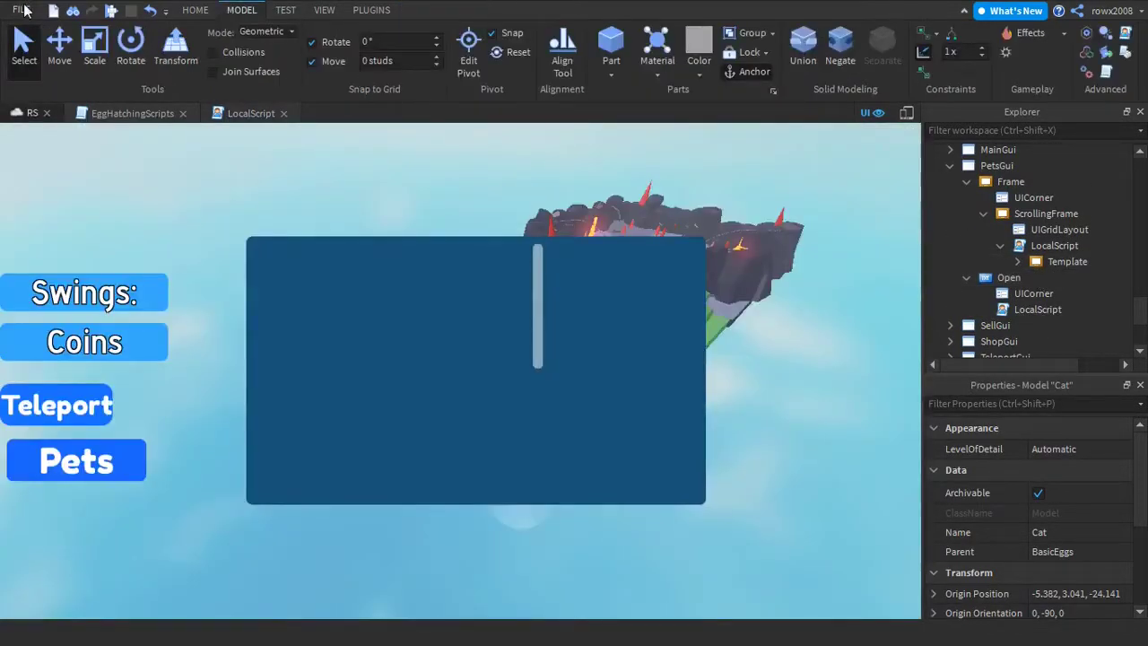
pyautogui.moveTo(844, 320); pyautogui.dragTo(794, 287, button='right')
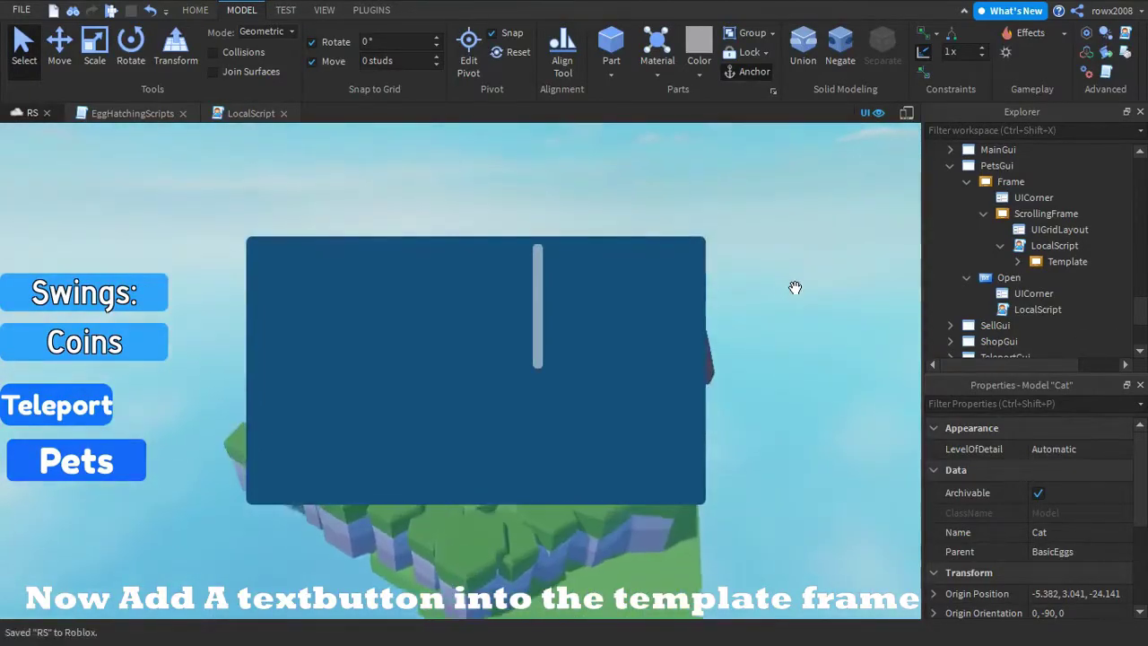
pyautogui.click(1020, 261)
pyautogui.moveTo(1056, 204); pyautogui.dragTo(1045, 217)
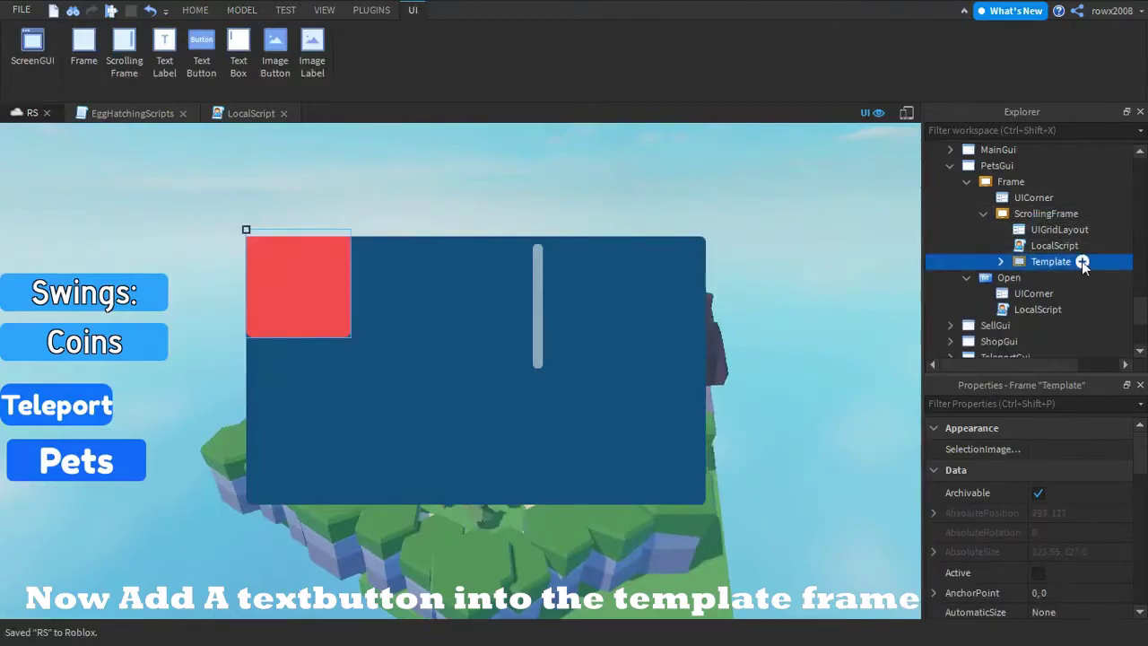
# Add a TextButton to the Template frame and rename it ClickButton
pyautogui.click(1036, 292)
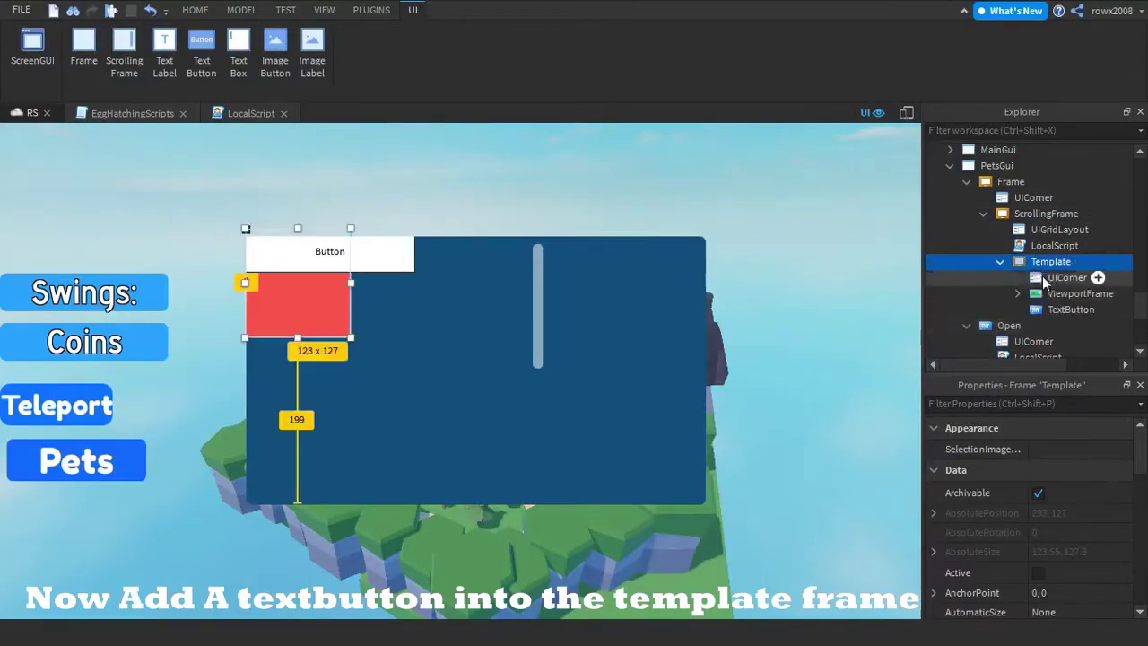
pyautogui.click(1053, 311)
pyautogui.click(1056, 309)
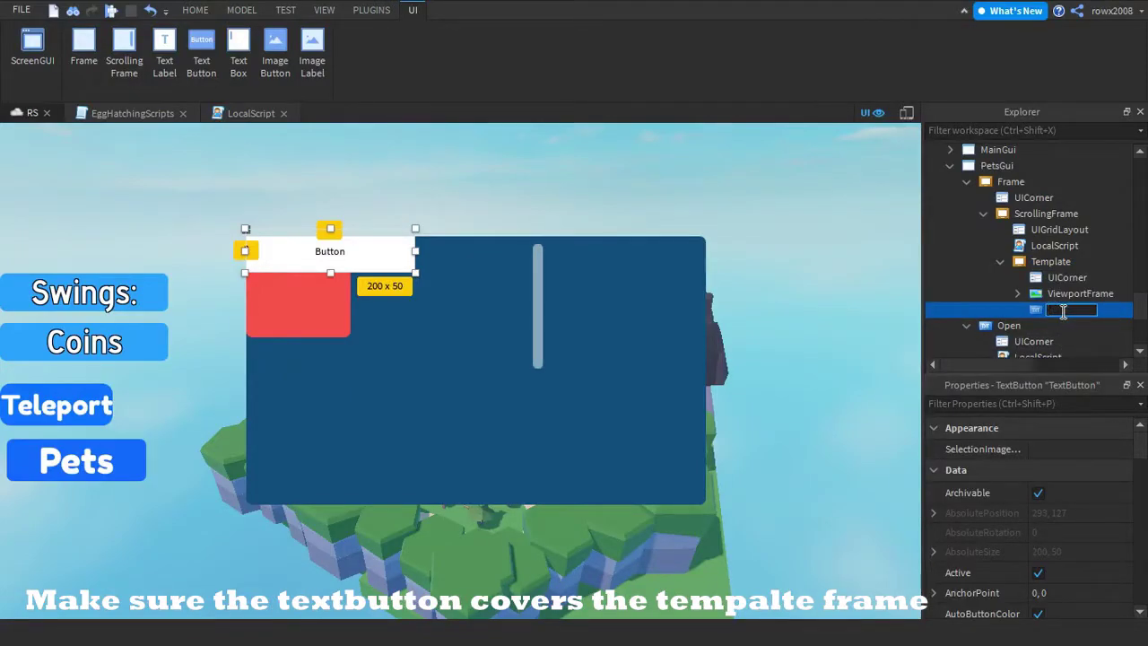
pyautogui.write('ClickButton')
pyautogui.press('Return')
# Resize ClickButton to about 123 x 127 so it covers the Template frame, and set its background transparency to 1
pyautogui.click(371, 10)
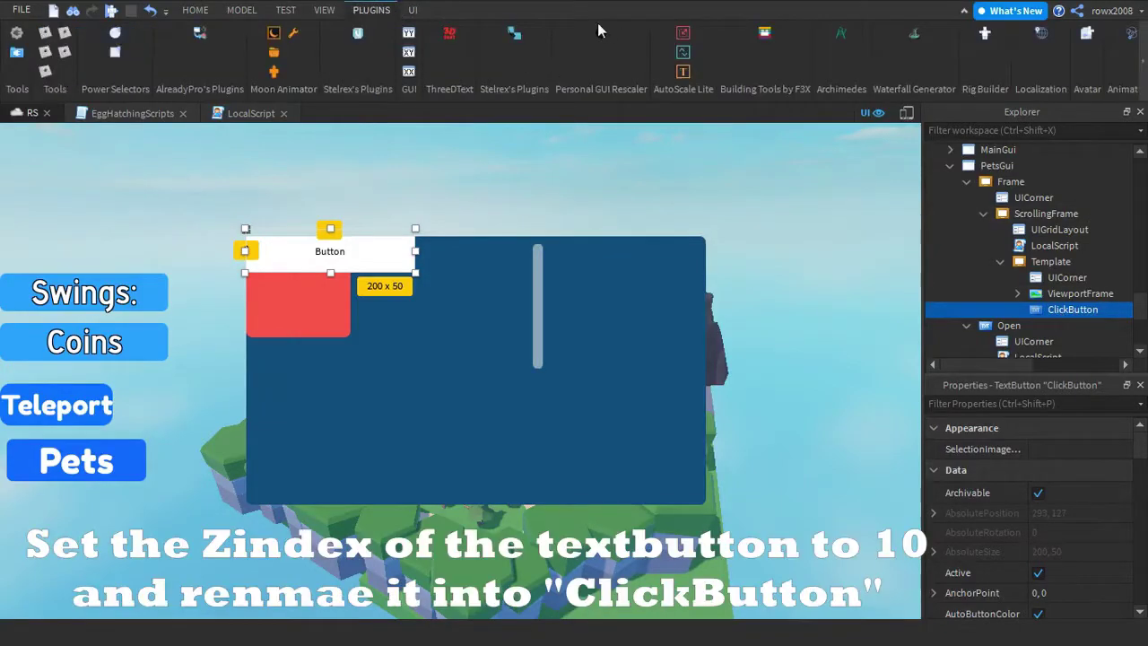
pyautogui.moveTo(415, 272); pyautogui.dragTo(306, 352)
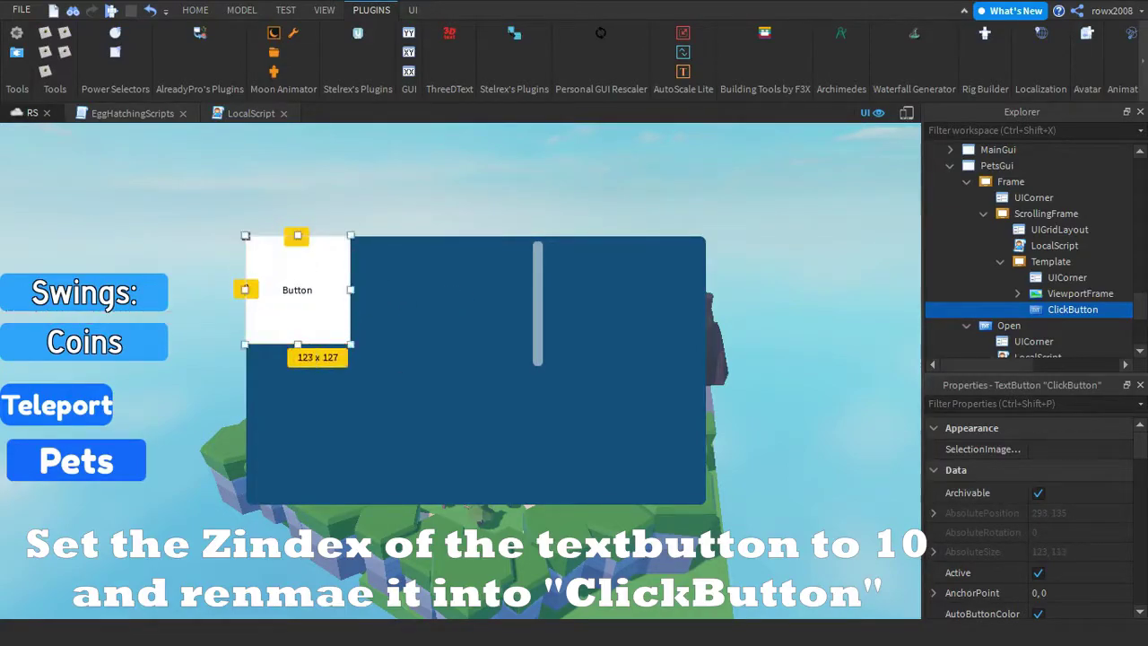
pyautogui.scroll(-3, 1096, 519)
pyautogui.click(1088, 504)
pyautogui.write('1')
pyautogui.press('Return')
# Clear ClickButton's text and set its ZIndex to 5
pyautogui.scroll(-10, 1048, 587)
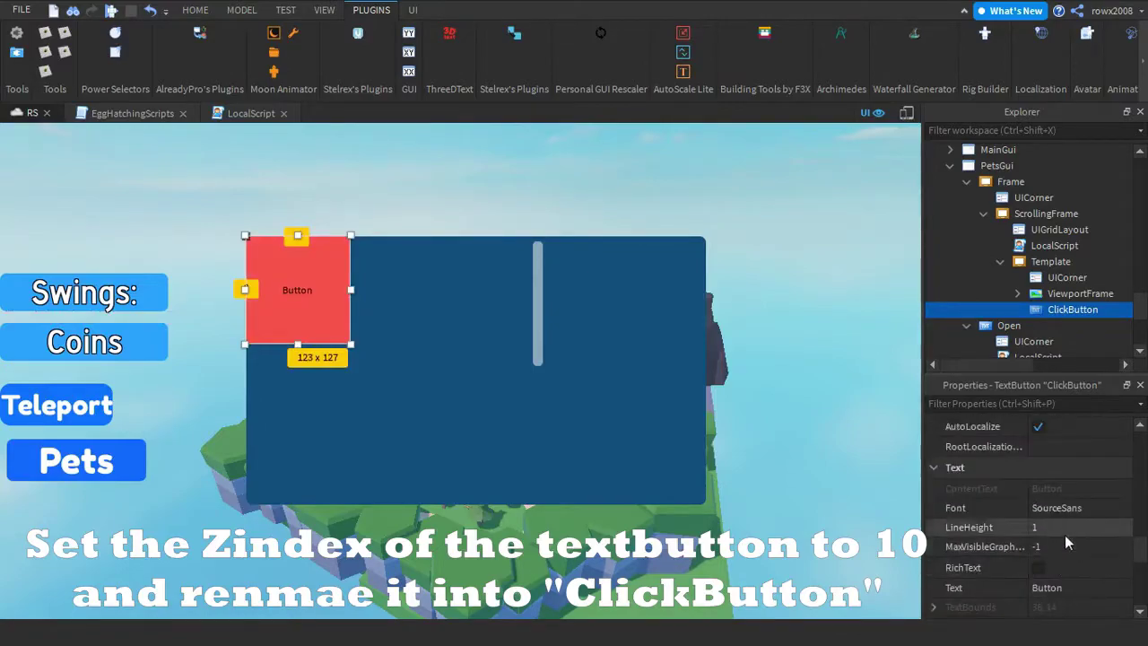
pyautogui.scroll(-5, 1070, 485)
pyautogui.click(1077, 495)
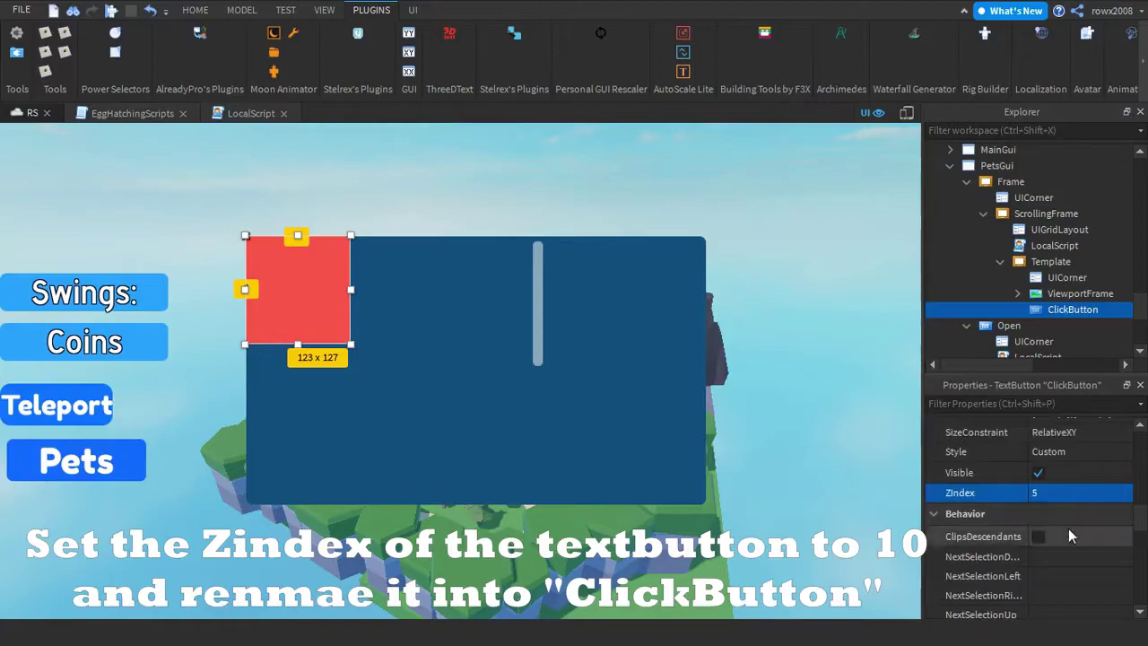
# Move the Template frame back into the LocalScript inside the ScrollingFrame
pyautogui.scroll(3, 1068, 528)
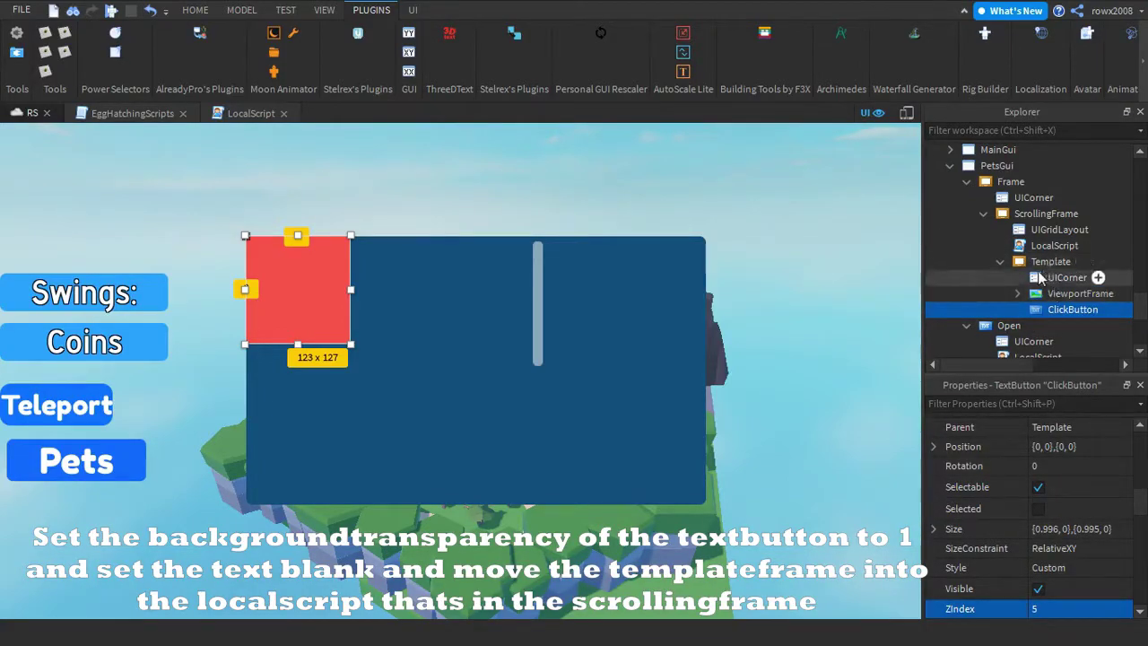
pyautogui.click(1031, 261)
pyautogui.moveTo(1031, 262)
pyautogui.mouseDown()
pyautogui.moveTo(1040, 235)
pyautogui.moveTo(1049, 250)
pyautogui.mouseUp()
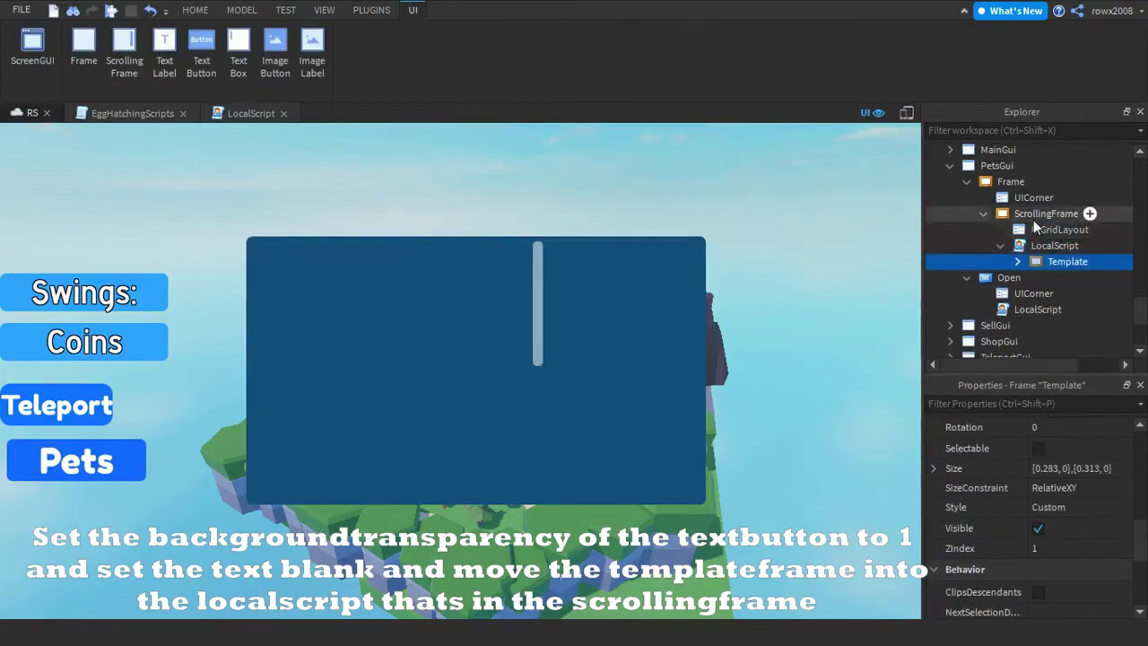
# Add a new Frame inside the PetsGui main Frame and rename it PetInfoFrame
pyautogui.click(983, 214)
pyautogui.click(1007, 183)
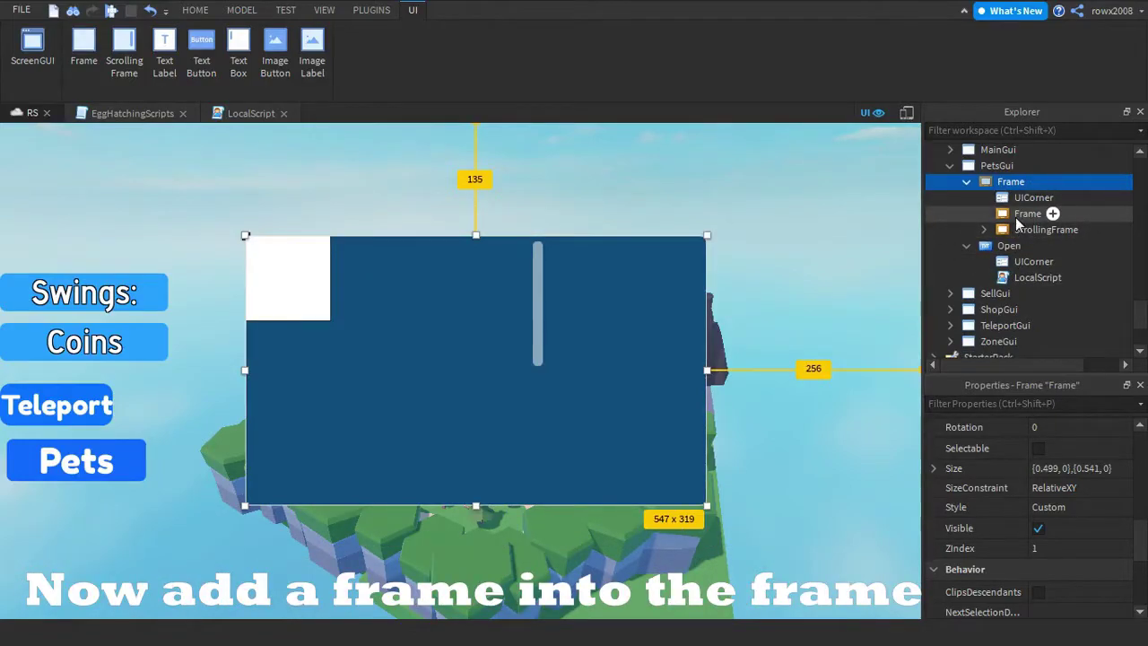
pyautogui.click(1019, 221)
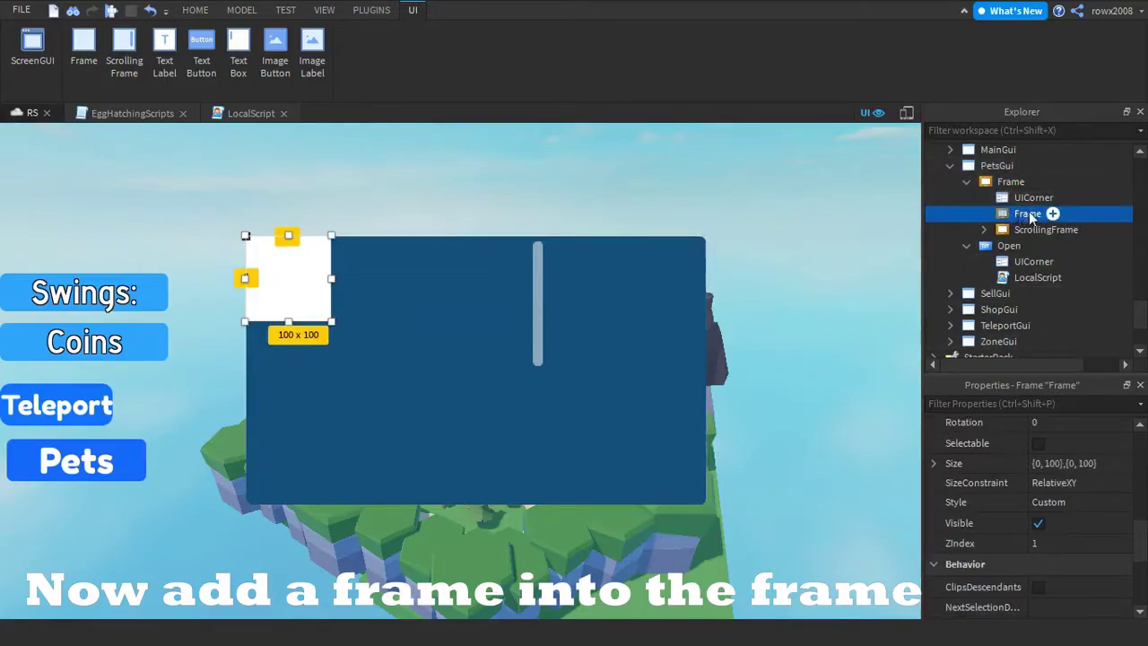
pyautogui.press('F2')
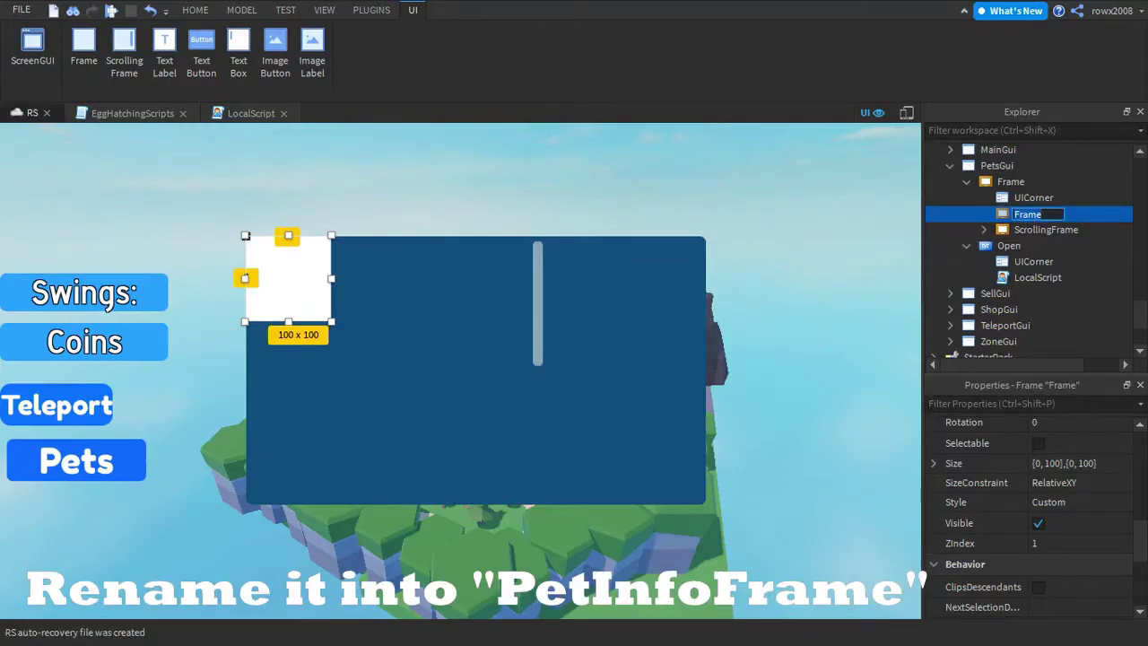
pyautogui.write('PetIn')
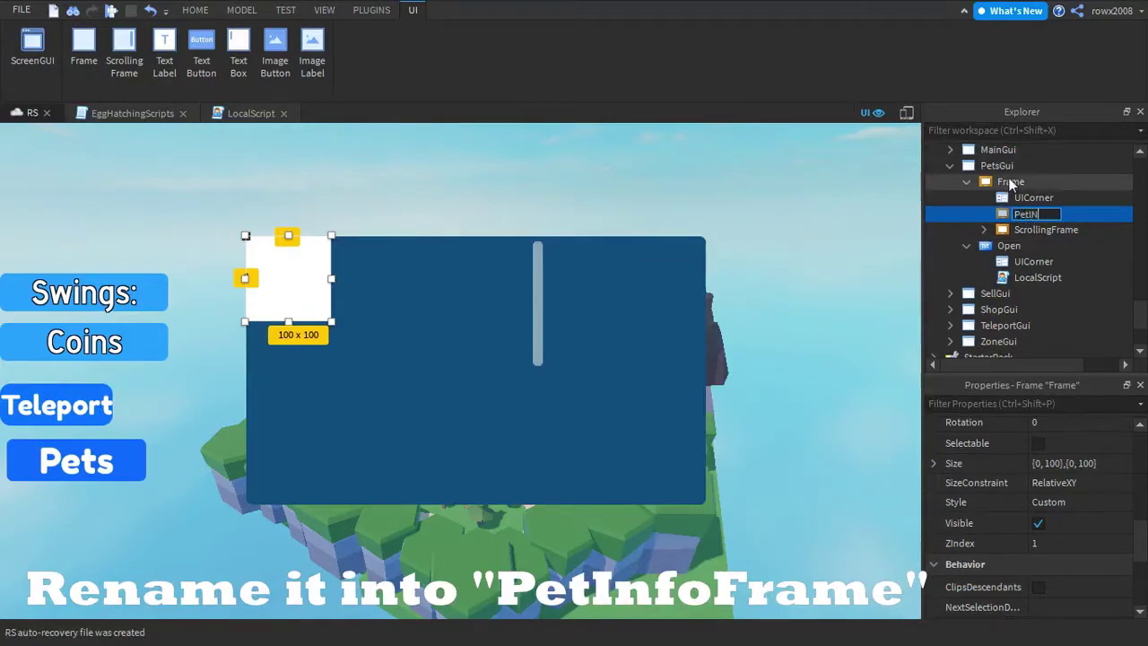
pyautogui.write('foF')
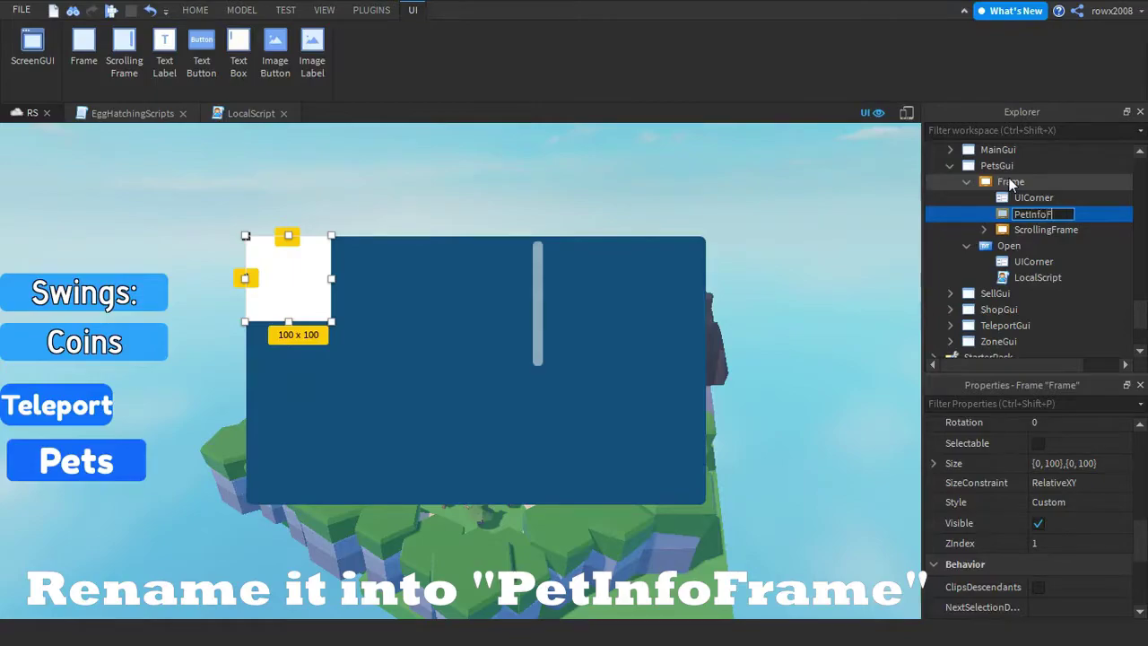
pyautogui.write('rame')
pyautogui.press('Return')
# Move and resize PetInfoFrame to about 189 x 319, filling the main Frame's area to the right of the scroll bar
pyautogui.moveTo(289, 310); pyautogui.dragTo(706, 504)
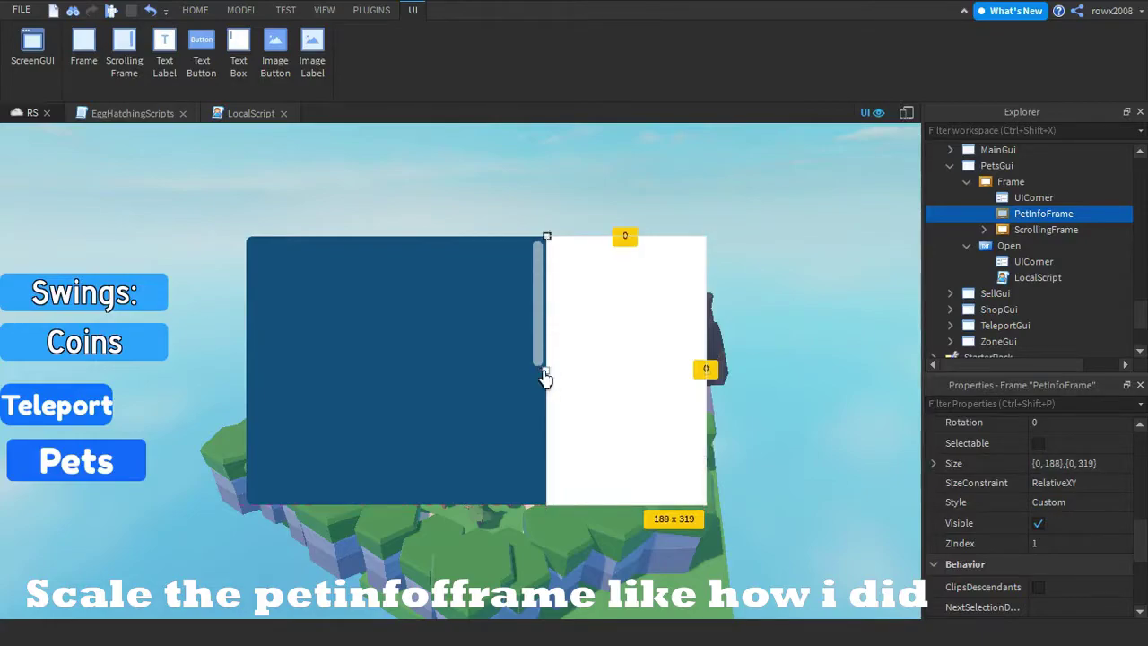
pyautogui.scroll(3, 1076, 565)
pyautogui.scroll(2, 1070, 554)
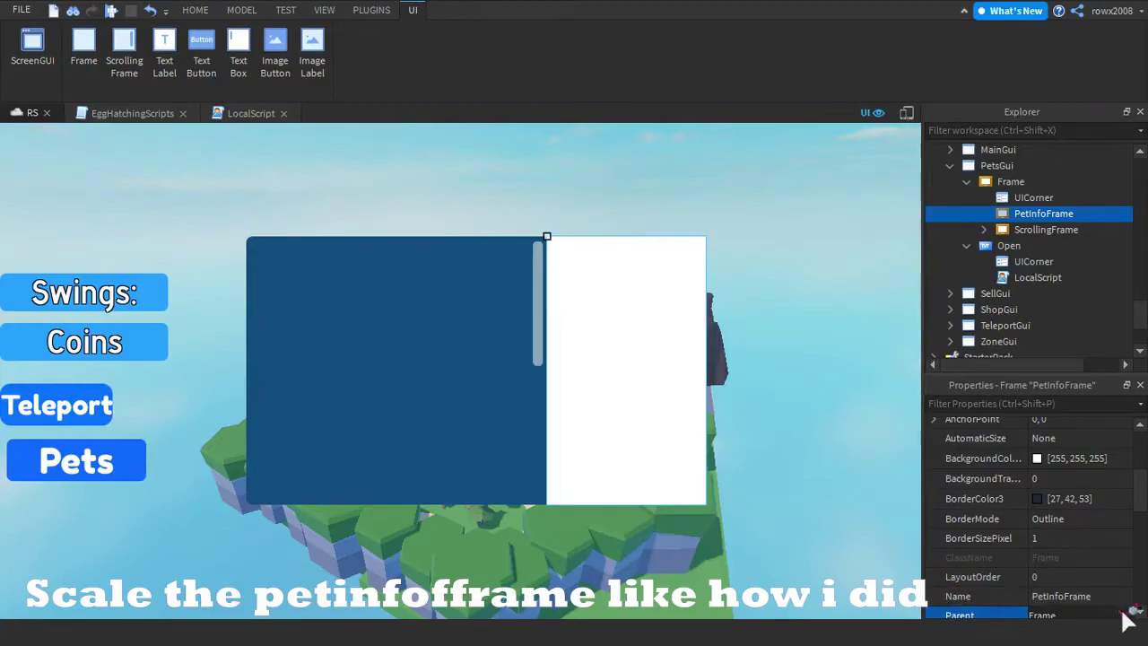
pyautogui.press('Delete')
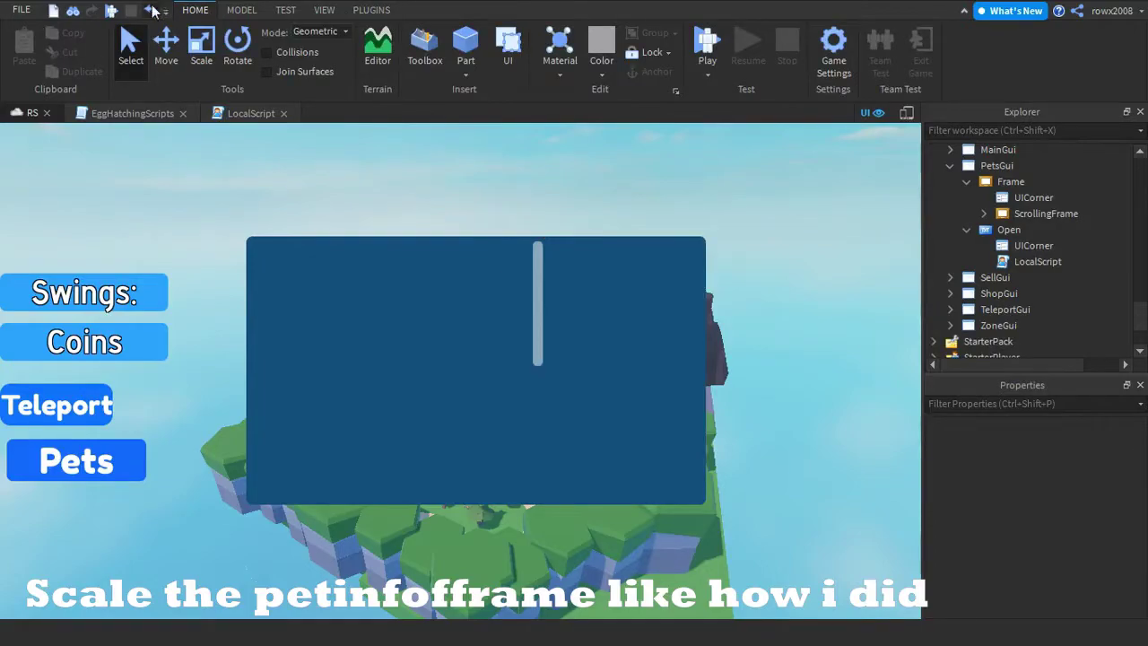
pyautogui.click(149, 10)
# Copy the main Frame's UICorner into PetInfoFrame
pyautogui.click(1031, 197)
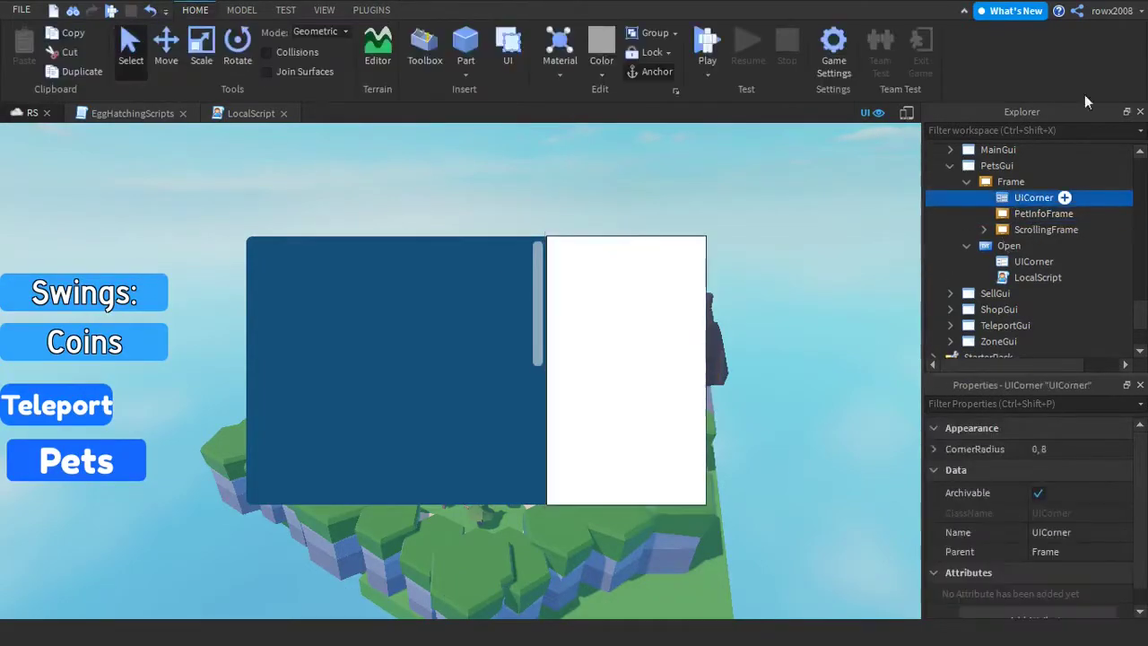
pyautogui.hotkey('ctrl', 'c')
pyautogui.click(1040, 213)
pyautogui.hotkey('ctrl', 'shift', 'v')
# Try background transparencies of 0.5, 0.3 and 0.2 on PetInfoFrame, and settle on 0.1
pyautogui.click(1040, 213)
pyautogui.scroll(-2, 1079, 497)
pyautogui.click(1080, 481)
pyautogui.write('0.5')
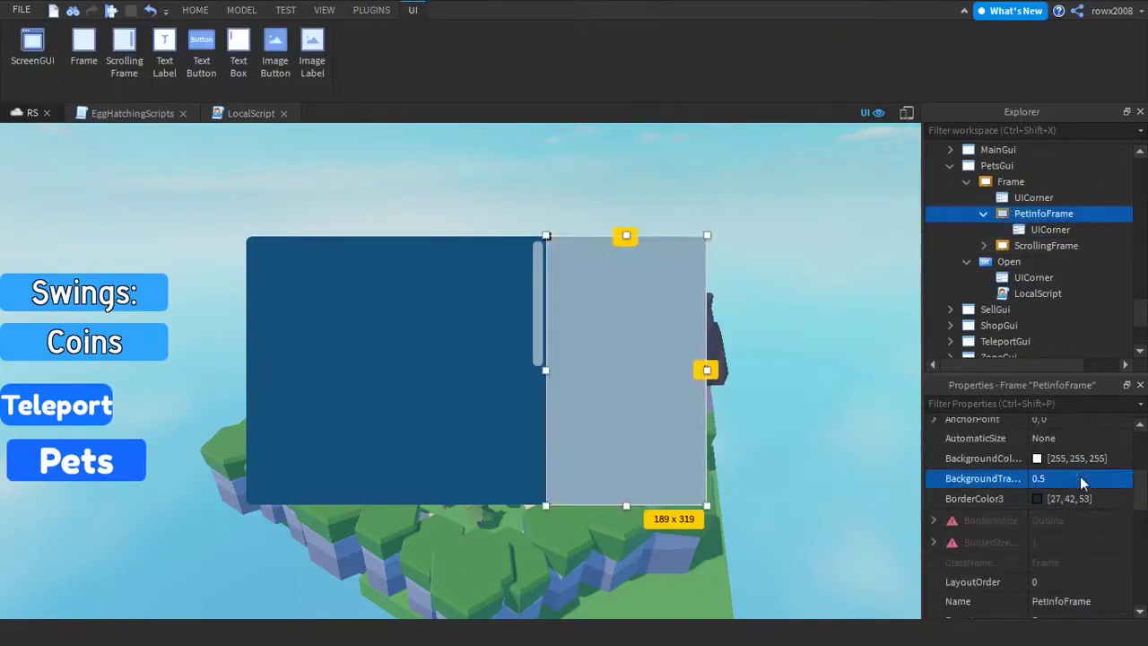
pyautogui.write('0.3')
pyautogui.press('Return')
pyautogui.click(1062, 479)
pyautogui.write('0.2')
pyautogui.press('Return')
pyautogui.click(1046, 481)
pyautogui.write('0.1')
pyautogui.press('Return')
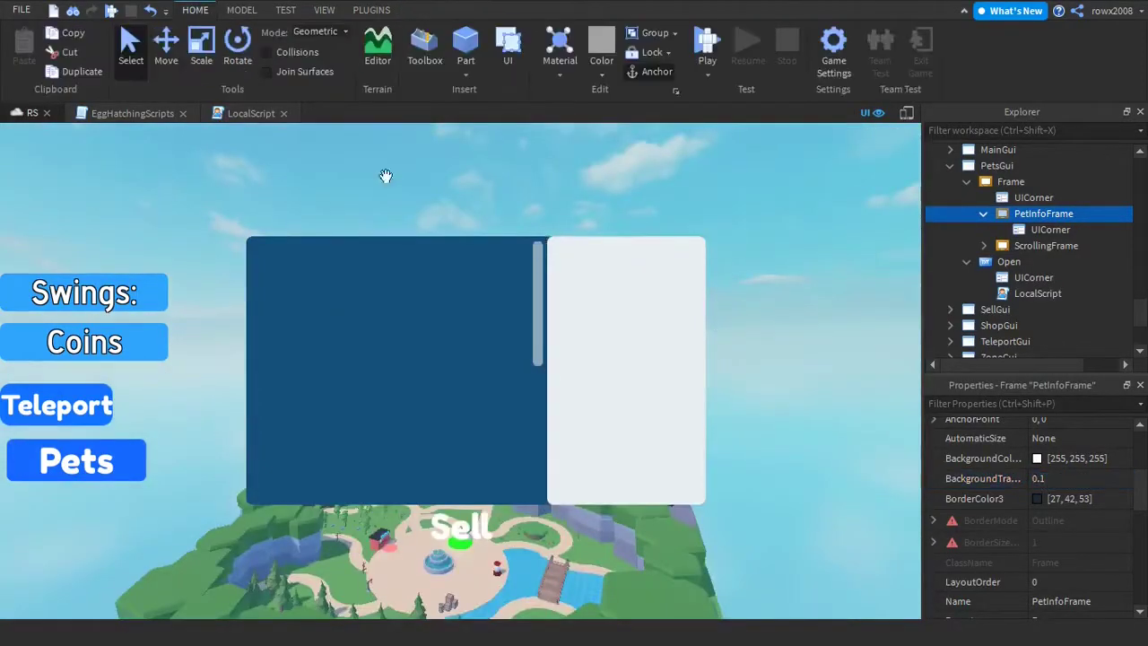
# Add a ViewportFrame inside PetInfoFrame
pyautogui.click(384, 176)
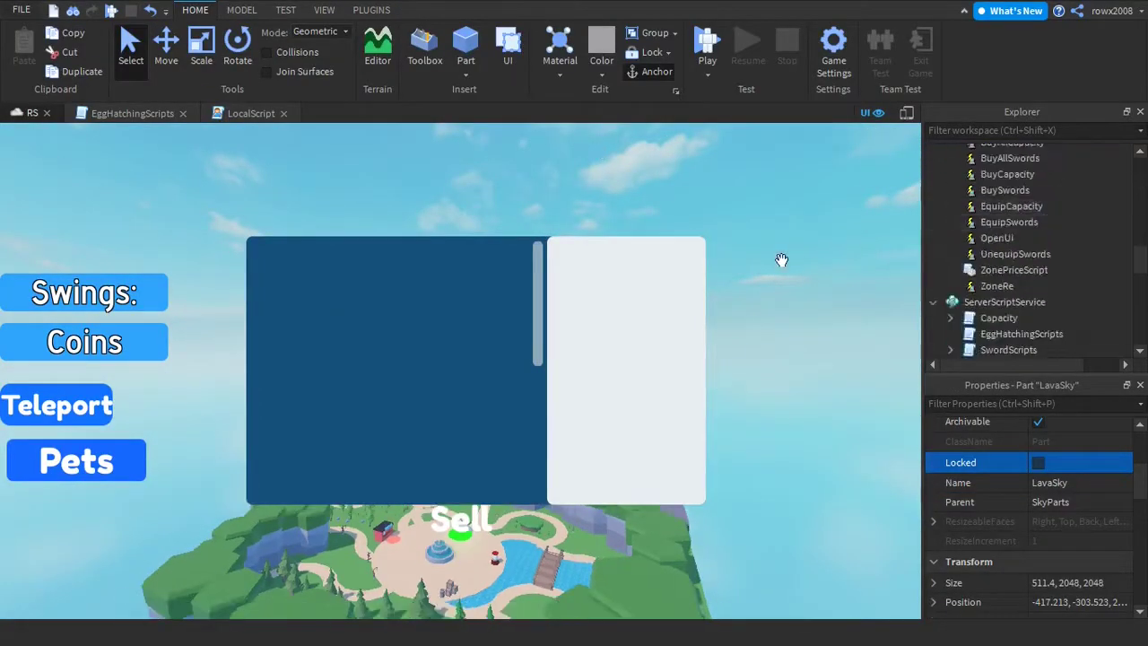
pyautogui.scroll(-5, 1022, 224)
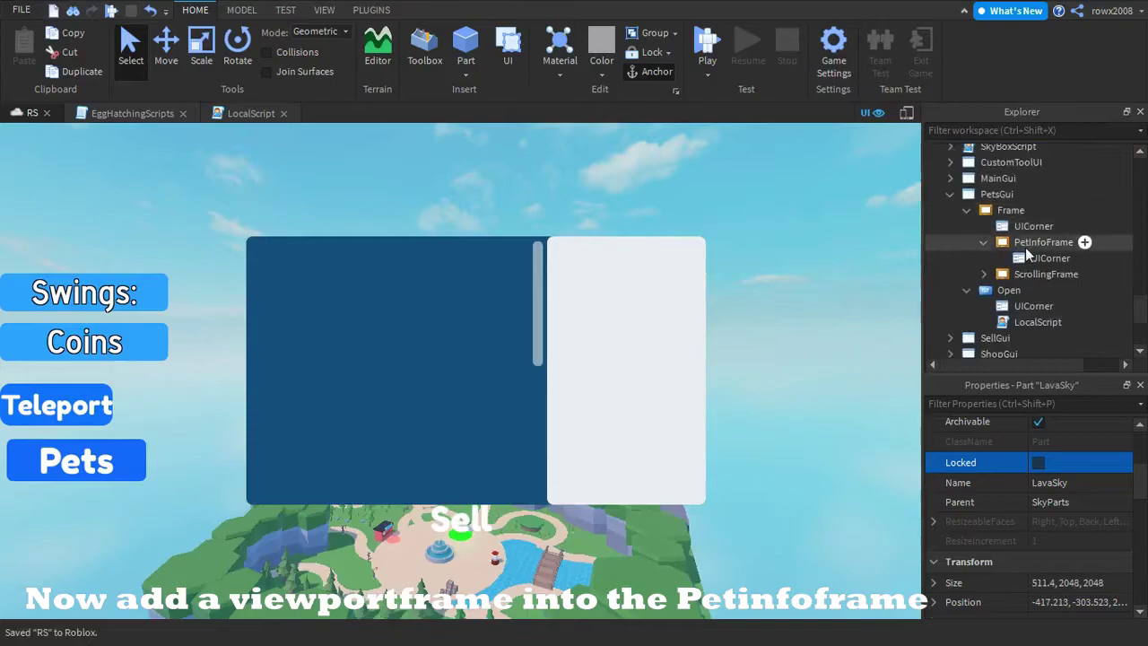
pyautogui.click(1032, 243)
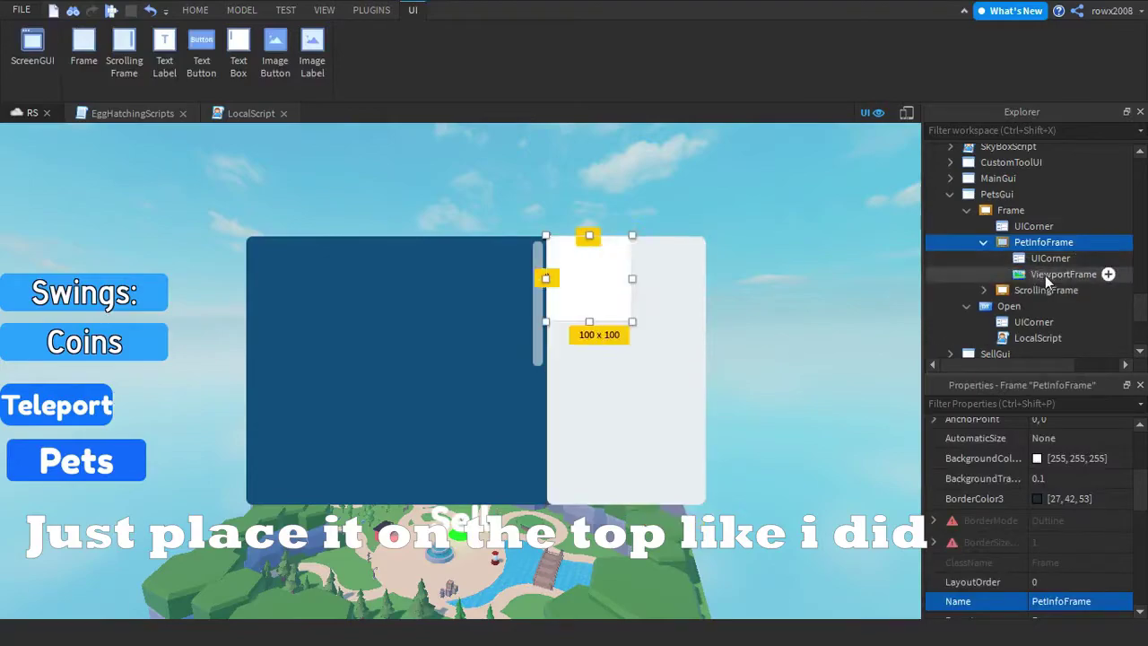
# Resize the ViewportFrame to about 137 x 115 near the top of PetInfoFrame and make its background bright light blue
pyautogui.click(1045, 274)
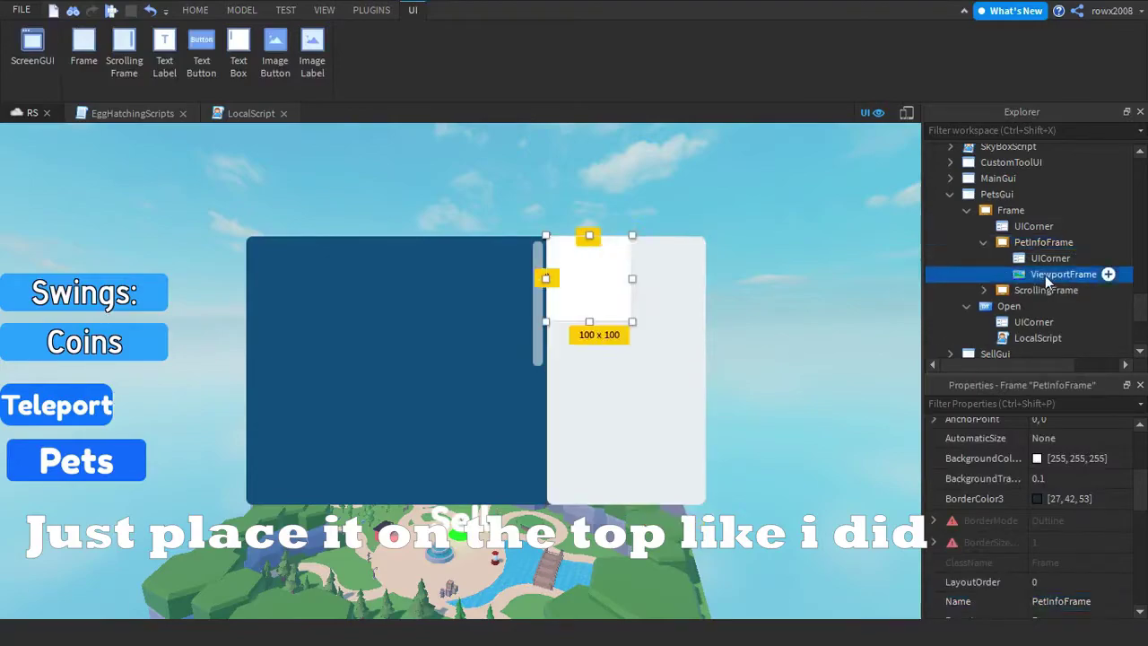
pyautogui.moveTo(631, 323)
pyautogui.mouseDown()
pyautogui.moveTo(697, 333)
pyautogui.moveTo(687, 350)
pyautogui.moveTo(628, 337)
pyautogui.moveTo(681, 346)
pyautogui.moveTo(684, 367)
pyautogui.moveTo(647, 311)
pyautogui.mouseUp()
pyautogui.click(372, 10)
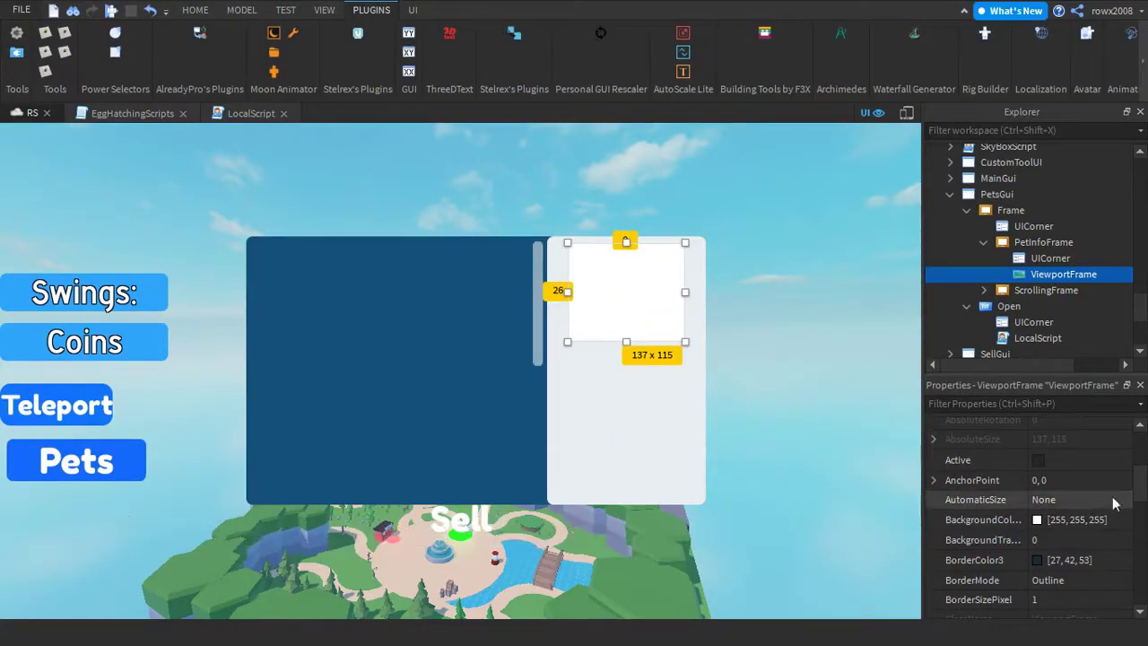
pyautogui.click(1038, 520)
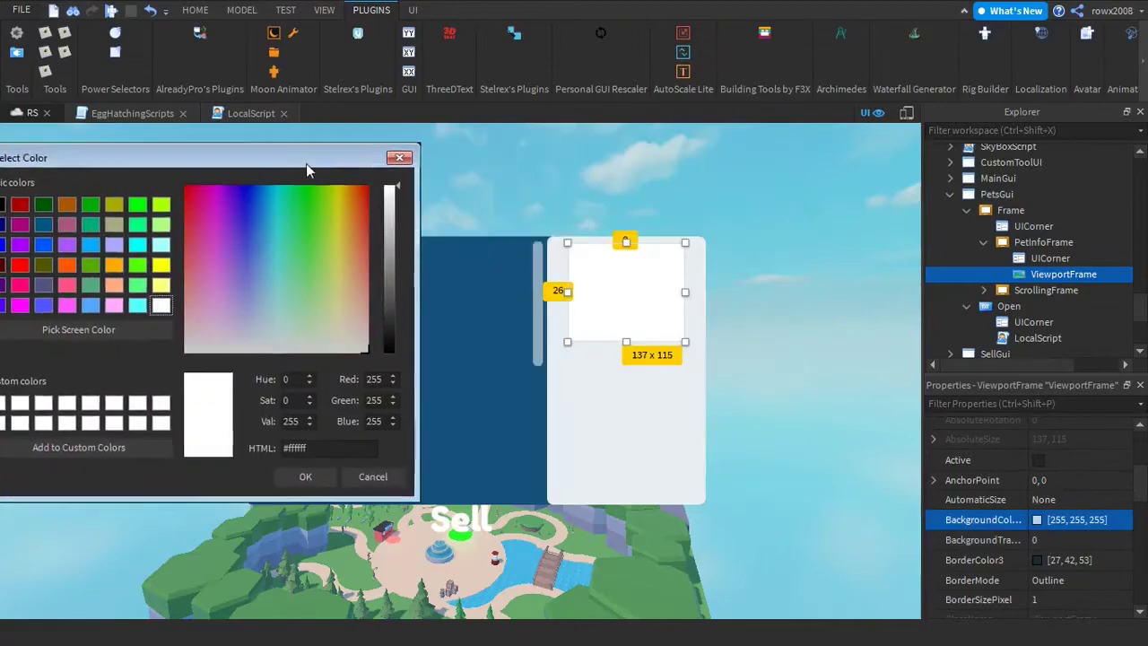
pyautogui.click(272, 204)
pyautogui.click(301, 474)
# Round the ViewportFrame's corners by placing a duplicate of the main Frame's UICorner inside it
pyautogui.click(1081, 244)
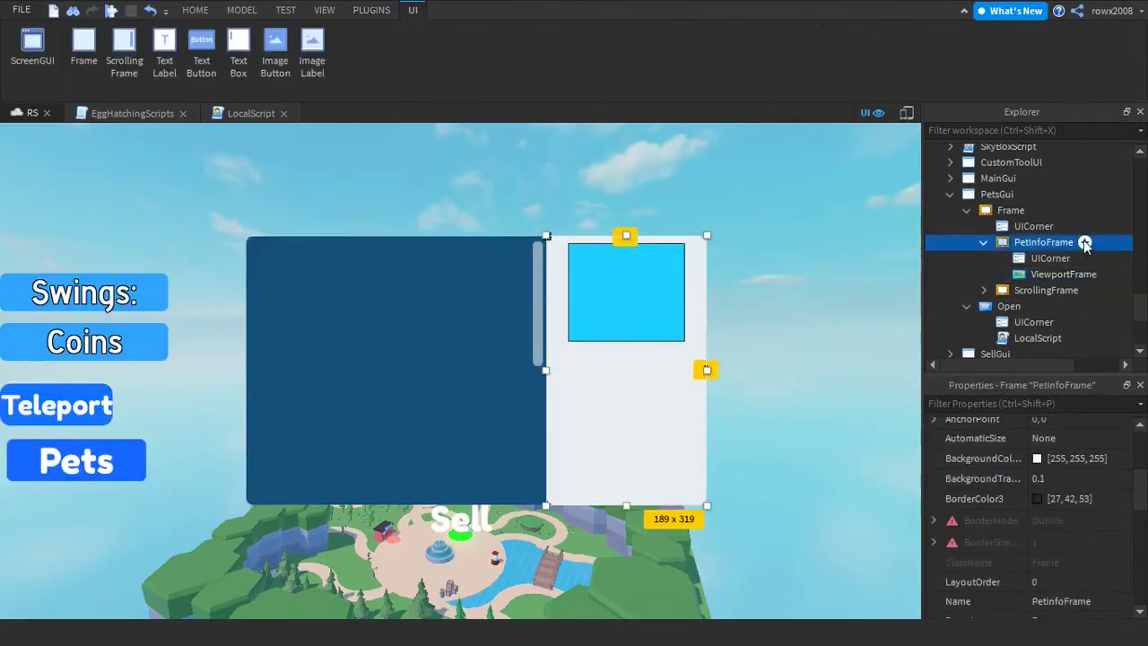
pyautogui.click(1045, 286)
pyautogui.click(1046, 274)
pyautogui.click(1033, 224)
pyautogui.hotkey('ctrl', 'd')
pyautogui.moveTo(1034, 242); pyautogui.dragTo(1043, 287)
pyautogui.click(1046, 259)
pyautogui.doubleClick(1057, 272)
# Add a TextLabel inside PetInfoFrame and rename it PetName
pyautogui.click(1082, 258)
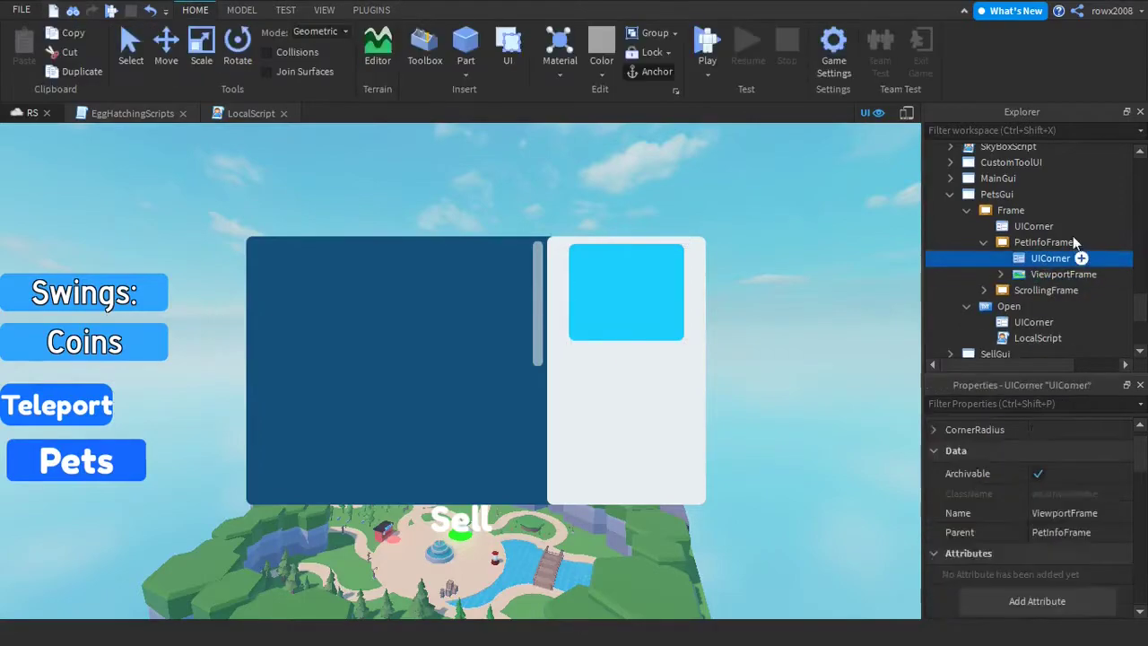
pyautogui.click(1077, 242)
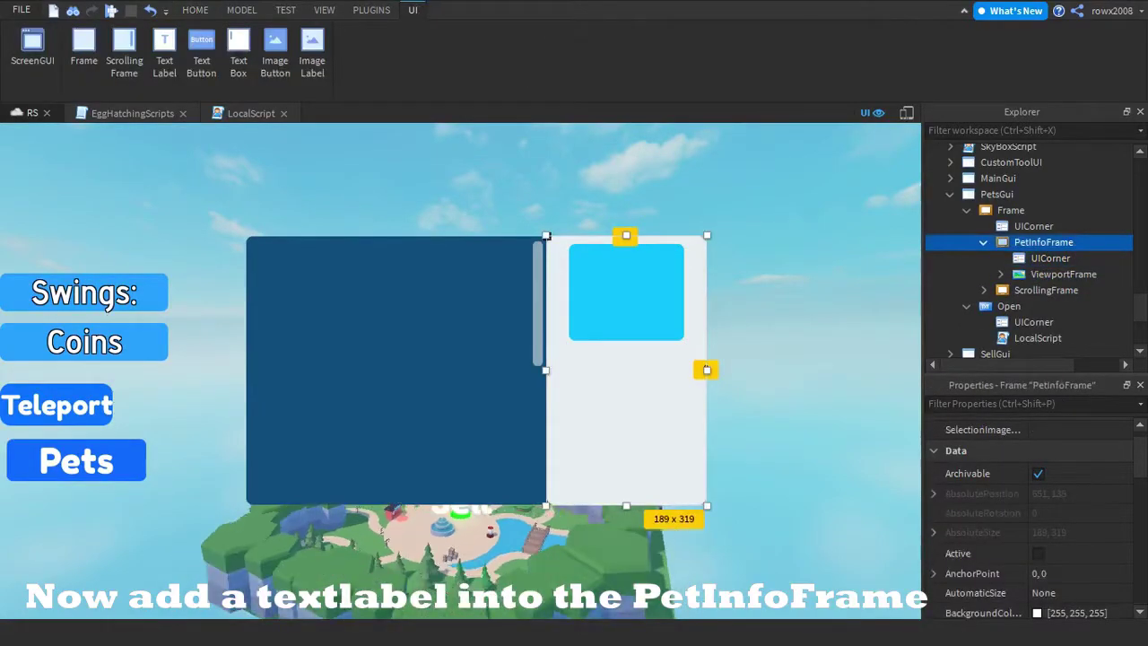
pyautogui.click(1024, 261)
pyautogui.click(1046, 289)
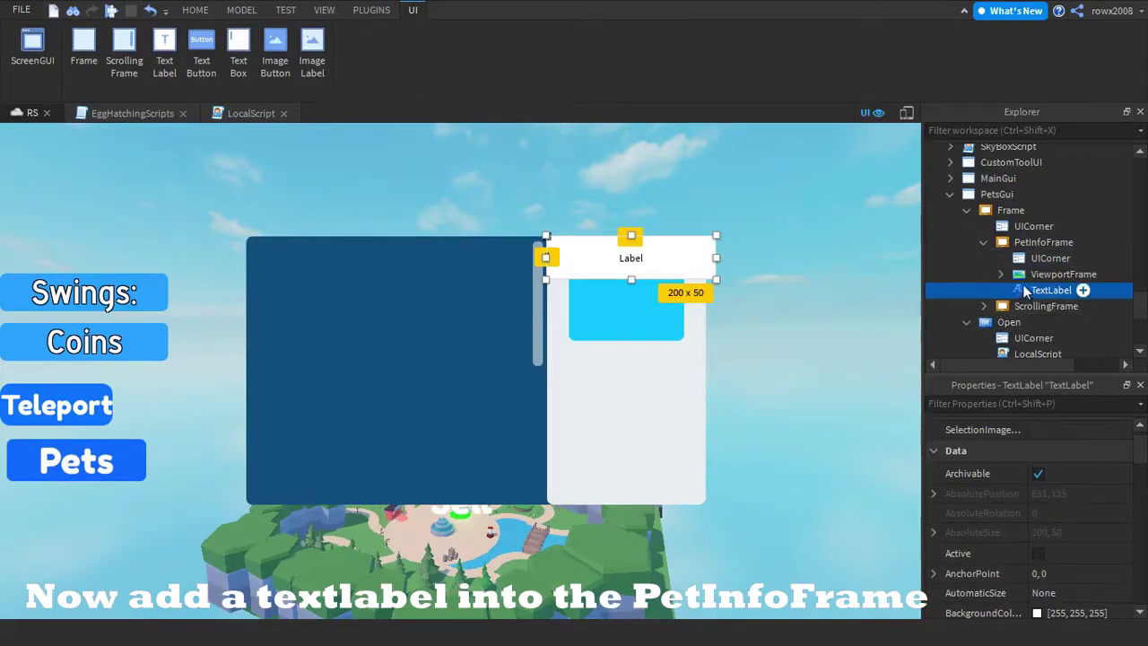
pyautogui.press('F2')
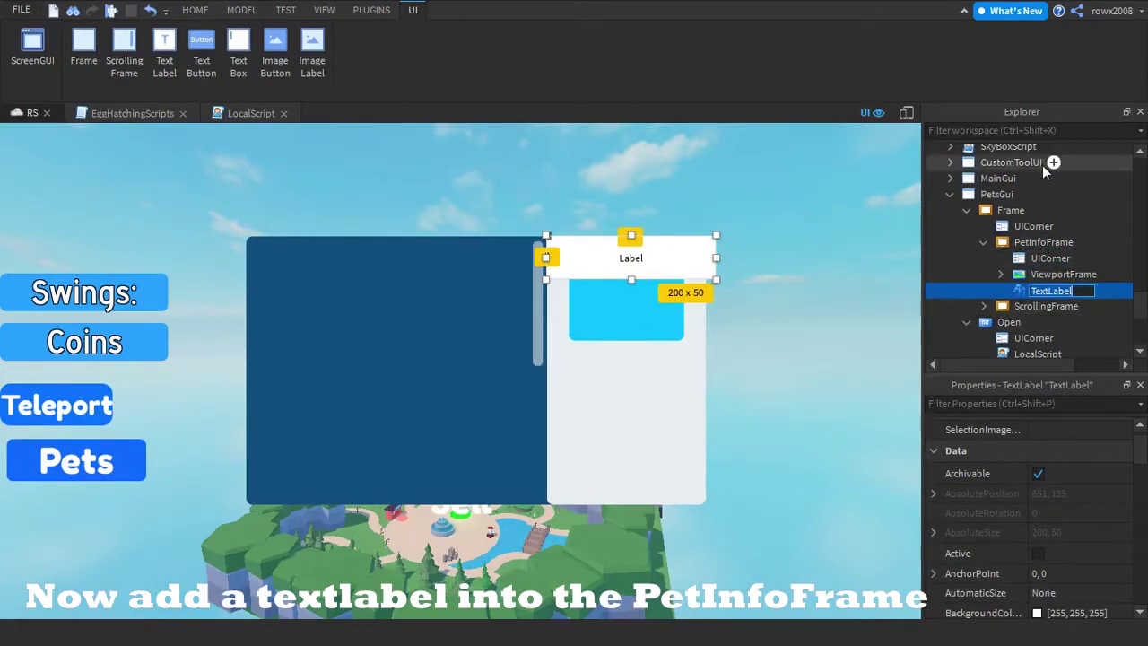
pyautogui.write('PetName')
pyautogui.press('Return')
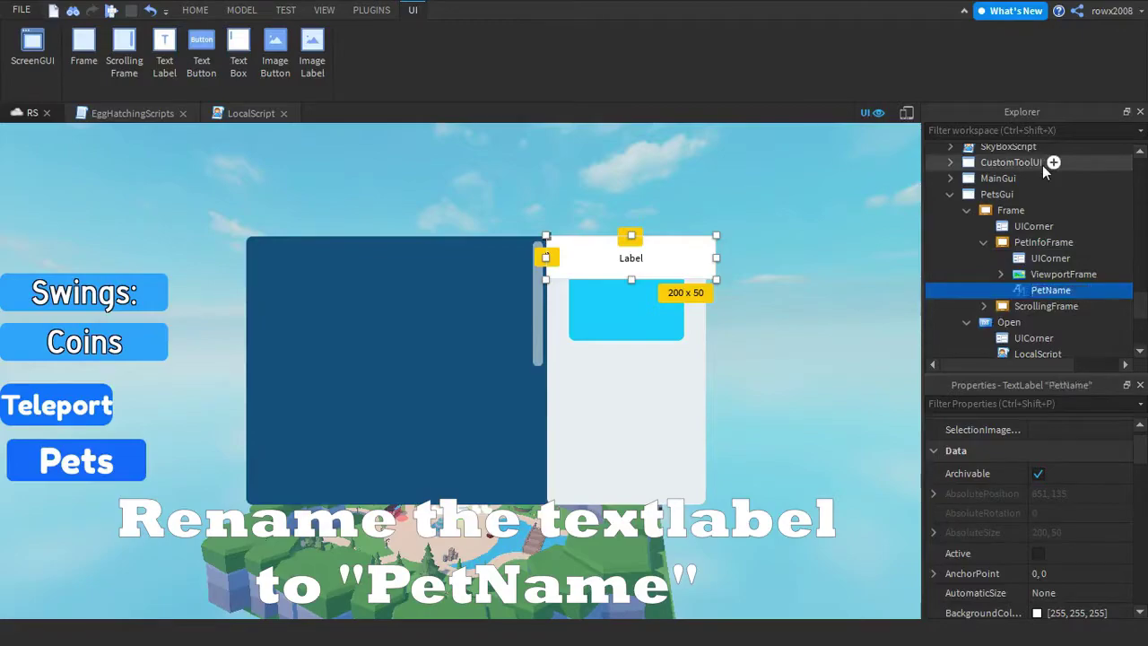
# Place PetName across the lower part of PetInfoFrame at about 189 x 50 and set its background transparency to 1
pyautogui.click(370, 10)
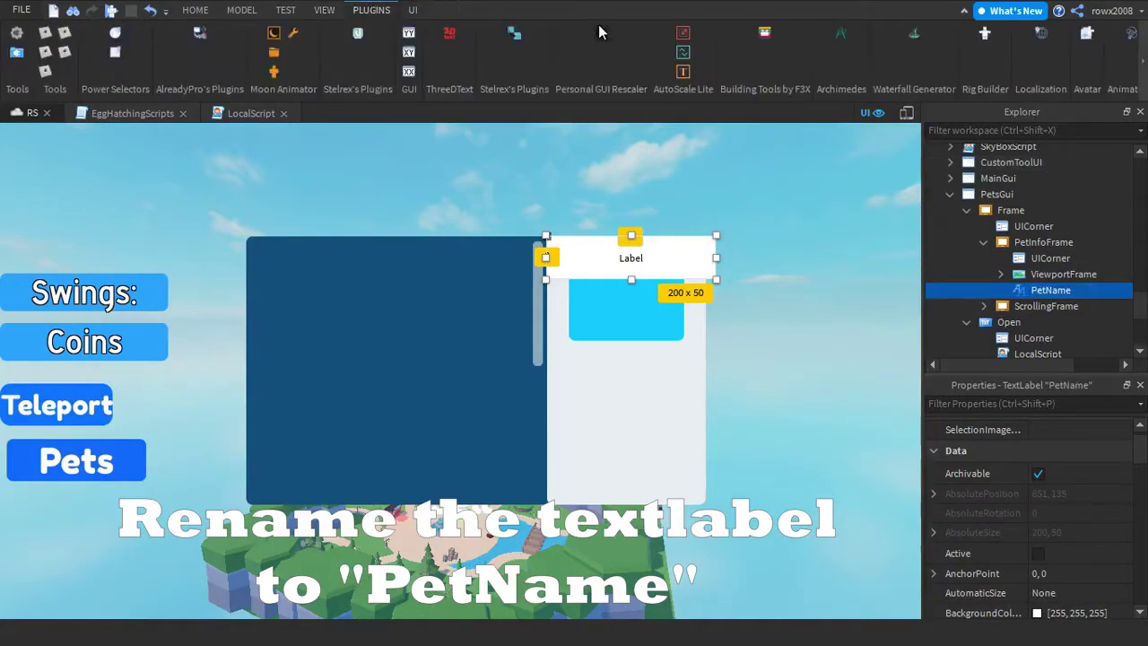
pyautogui.moveTo(664, 272); pyautogui.dragTo(706, 418)
pyautogui.scroll(-2, 1085, 560)
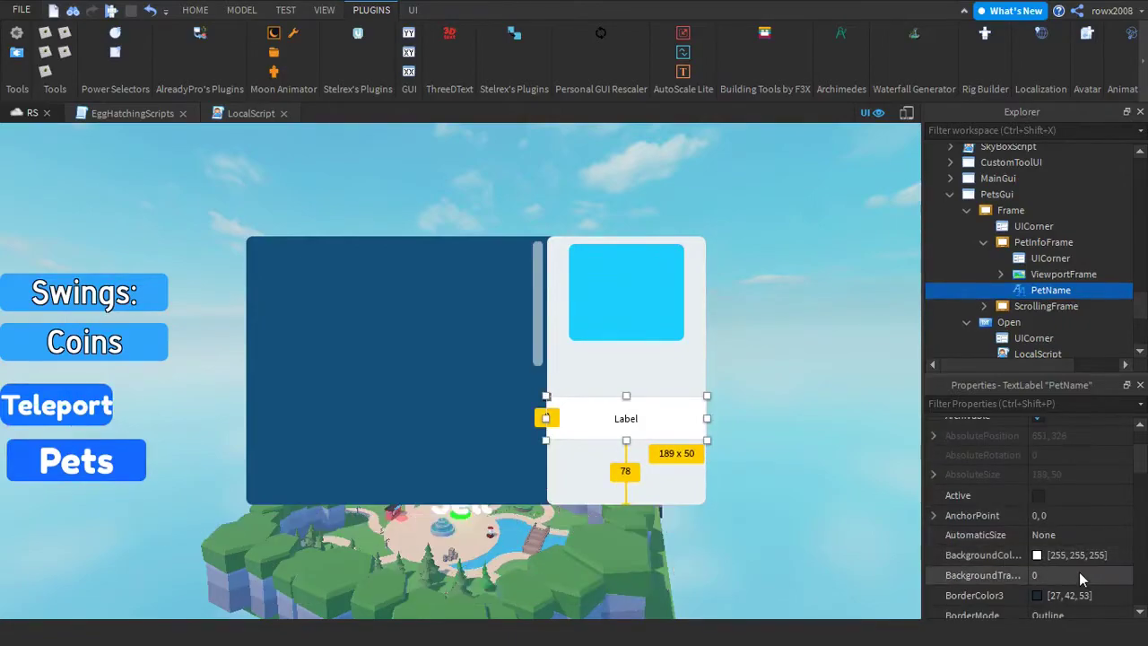
pyautogui.click(1036, 555)
pyautogui.click(670, 181)
pyautogui.moveTo(576, 141); pyautogui.dragTo(255, 133)
pyautogui.moveTo(349, 177); pyautogui.dragTo(325, 199)
pyautogui.click(432, 458)
pyautogui.click(1047, 574)
pyautogui.write('1')
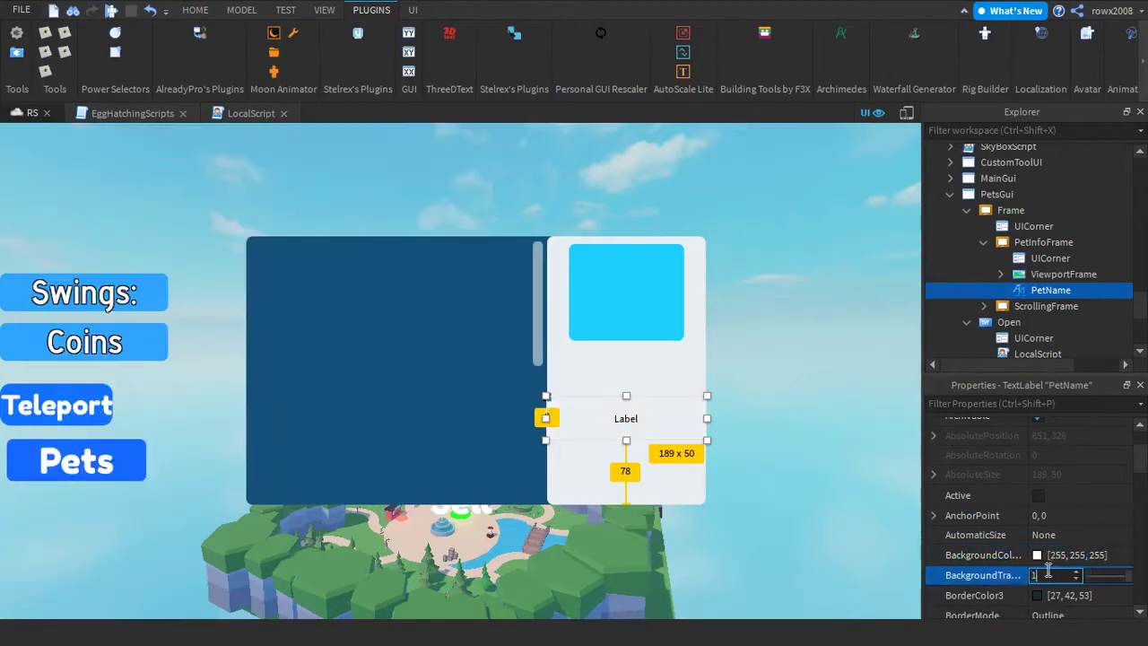
# Set PetName's text color to white (255, 255, 255) and its text to "Loading PetName..."
pyautogui.scroll(-2, 1071, 529)
pyautogui.scroll(-8, 1068, 538)
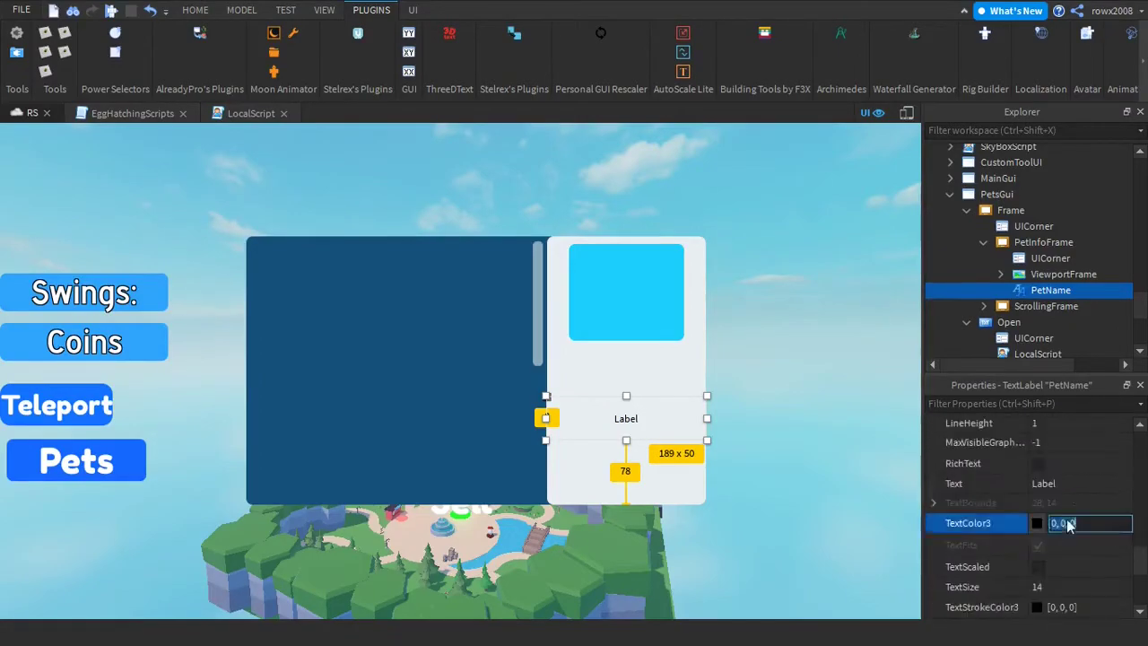
pyautogui.click(1071, 482)
pyautogui.write('PetName...')
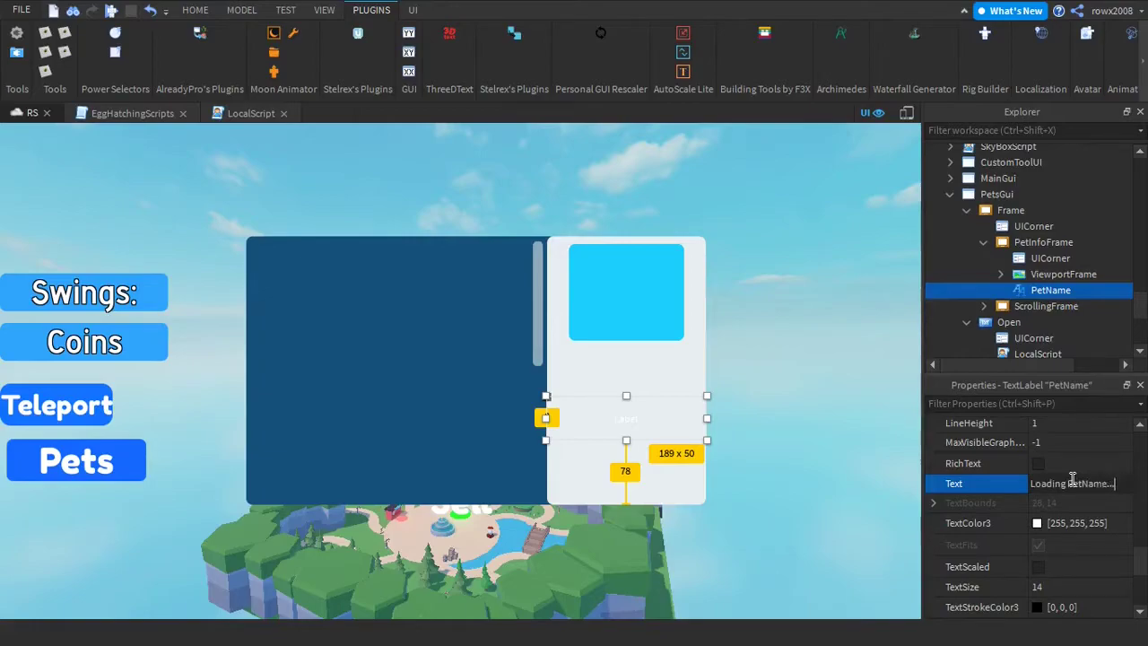
# Give PetName's text a visible black stroke and enable TextScaled
pyautogui.scroll(-3, 1058, 511)
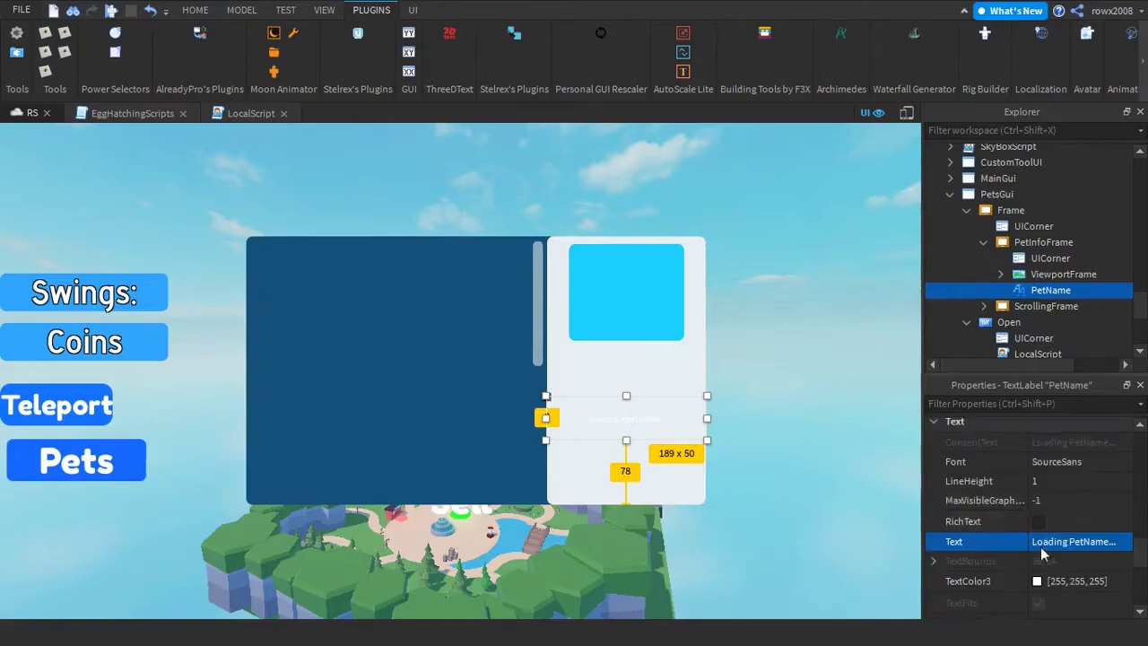
pyautogui.click(1060, 511)
pyautogui.scroll(2, 1046, 512)
pyautogui.click(1038, 566)
pyautogui.scroll(6, 1079, 449)
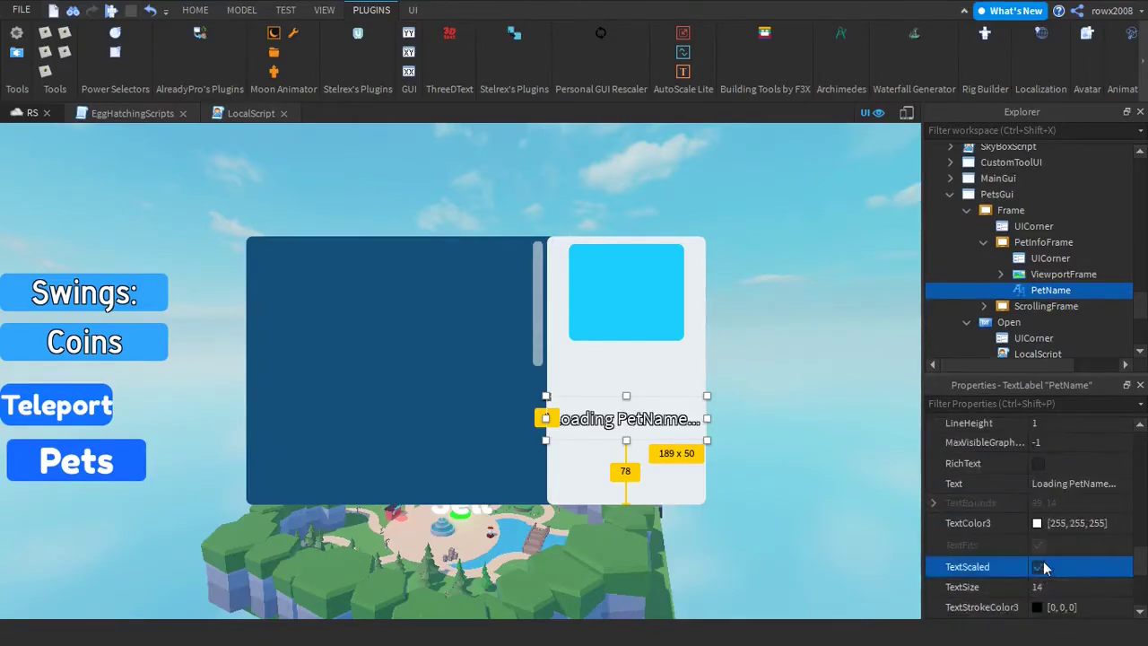
# Change PetName's font to SourceSansBold
pyautogui.scroll(-5, 1080, 512)
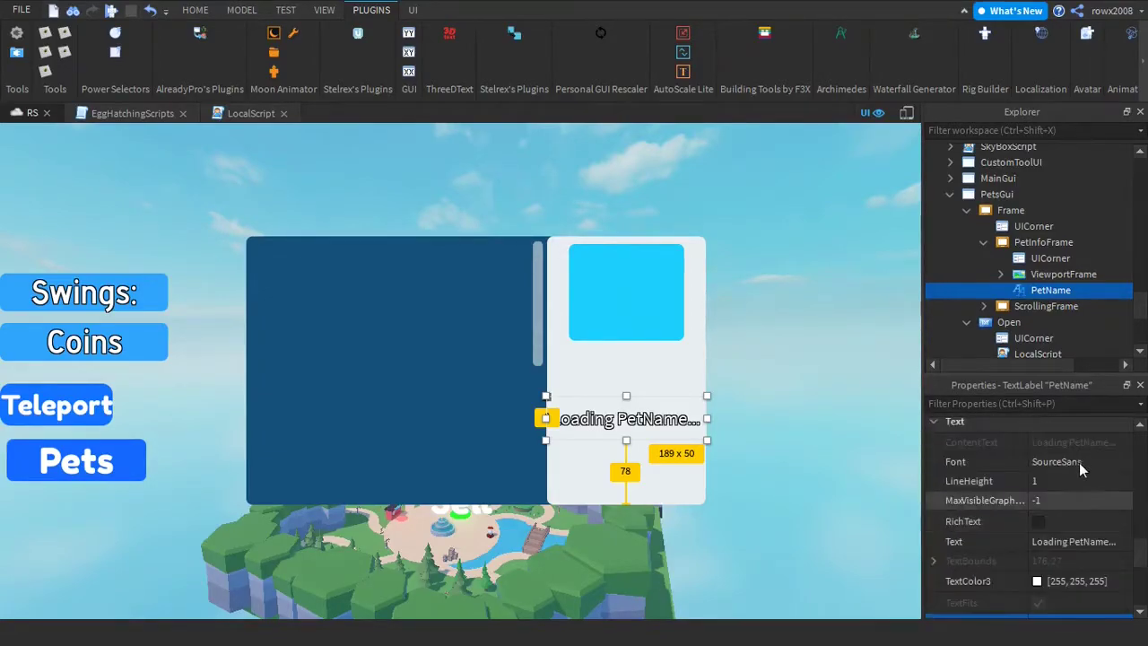
pyautogui.scroll(4, 1075, 483)
pyautogui.click(1079, 575)
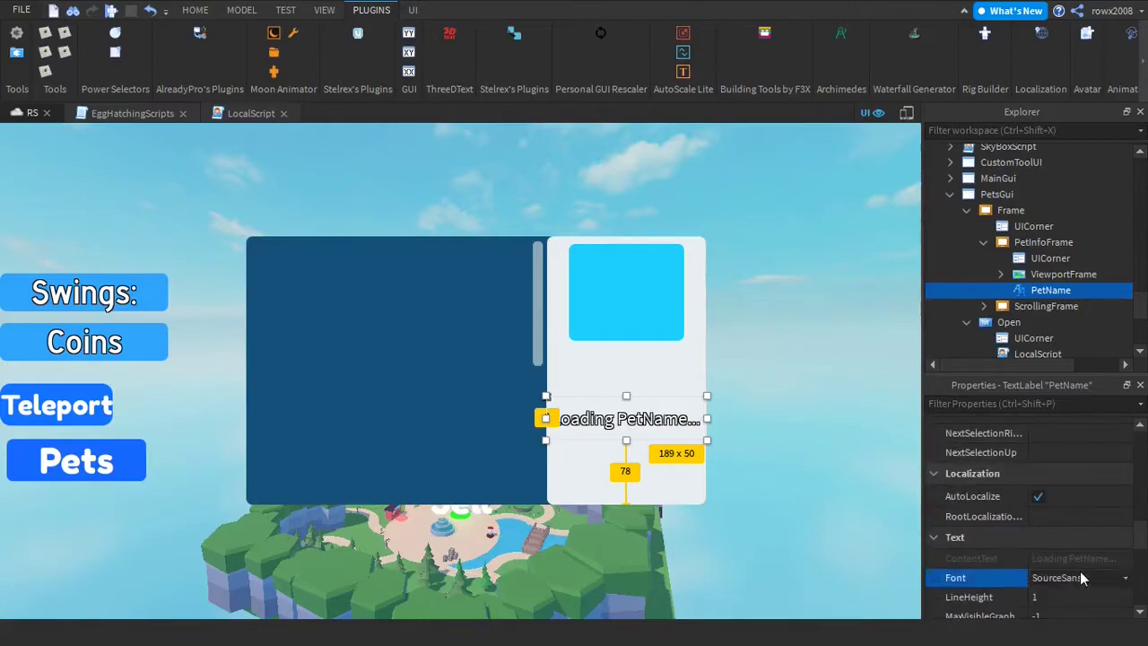
pyautogui.click(1071, 496)
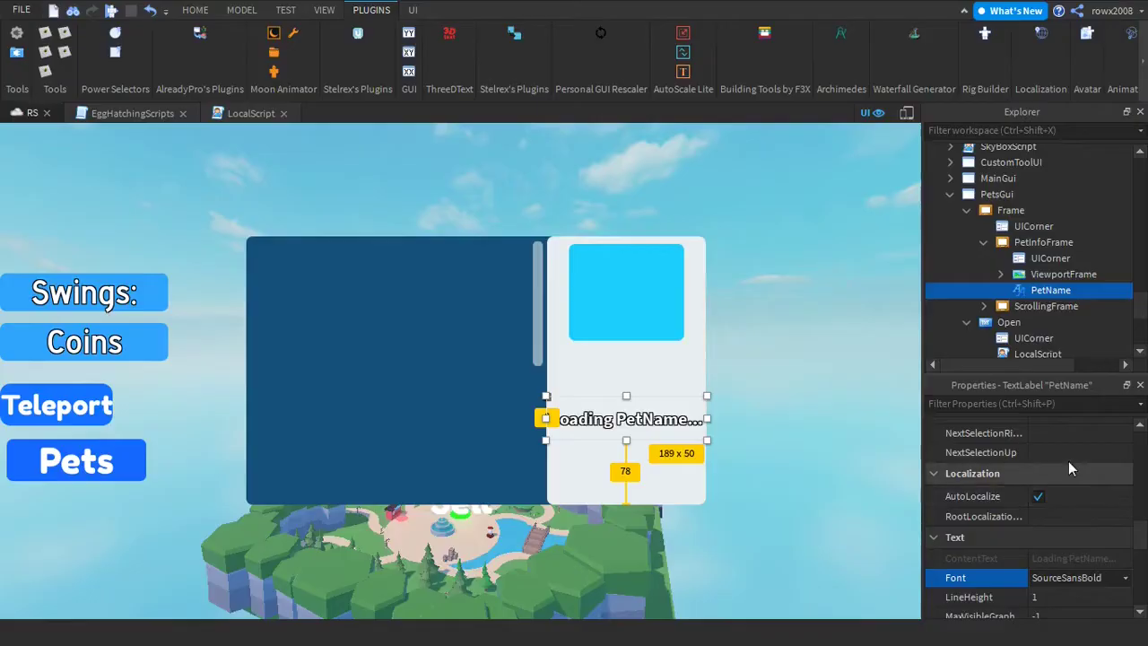
# Duplicate the PetName label and rename the copy PetMultiplier
pyautogui.doubleClick(1046, 292)
pyautogui.click(1014, 300)
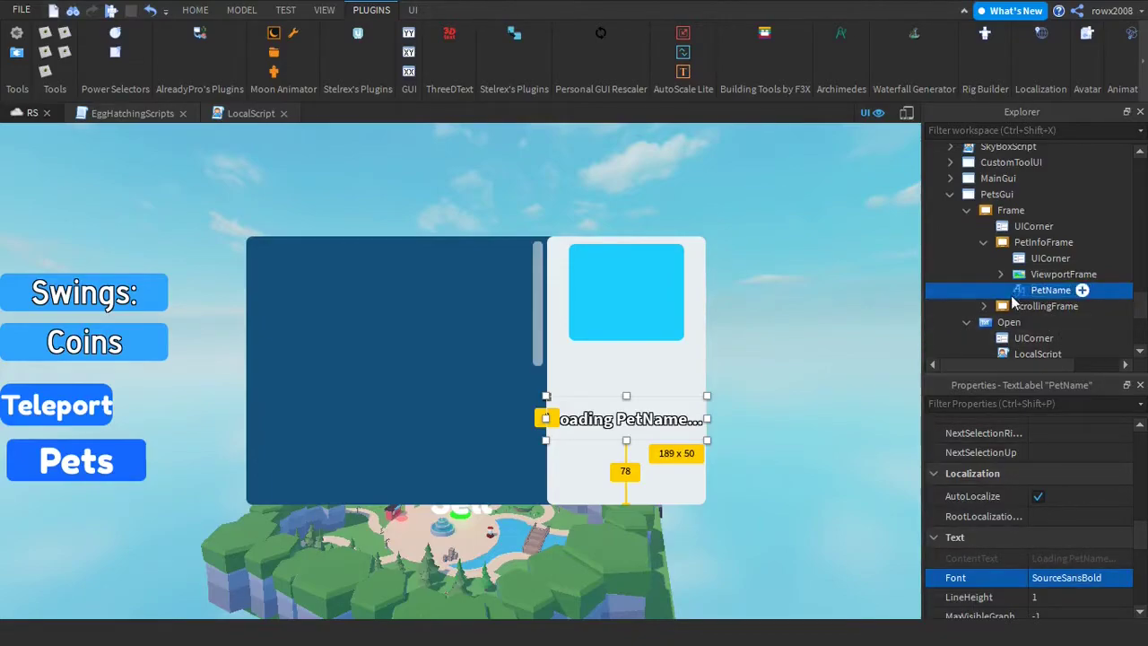
pyautogui.moveTo(795, 359); pyautogui.dragTo(798, 359, button='right')
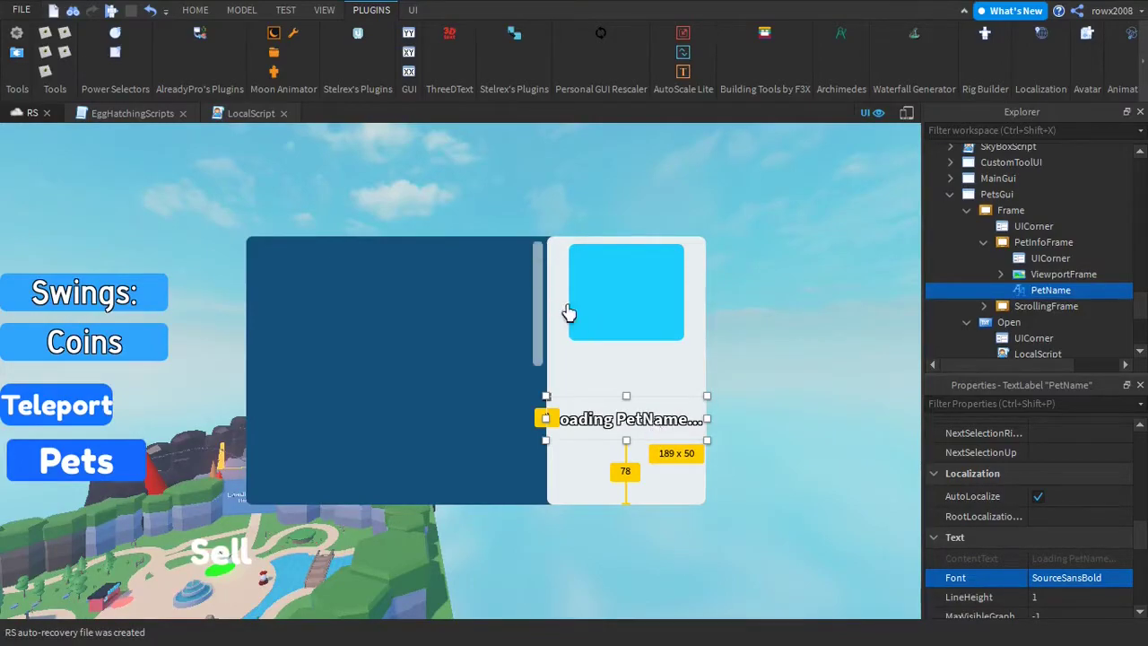
pyautogui.hotkey('ctrl', 'd')
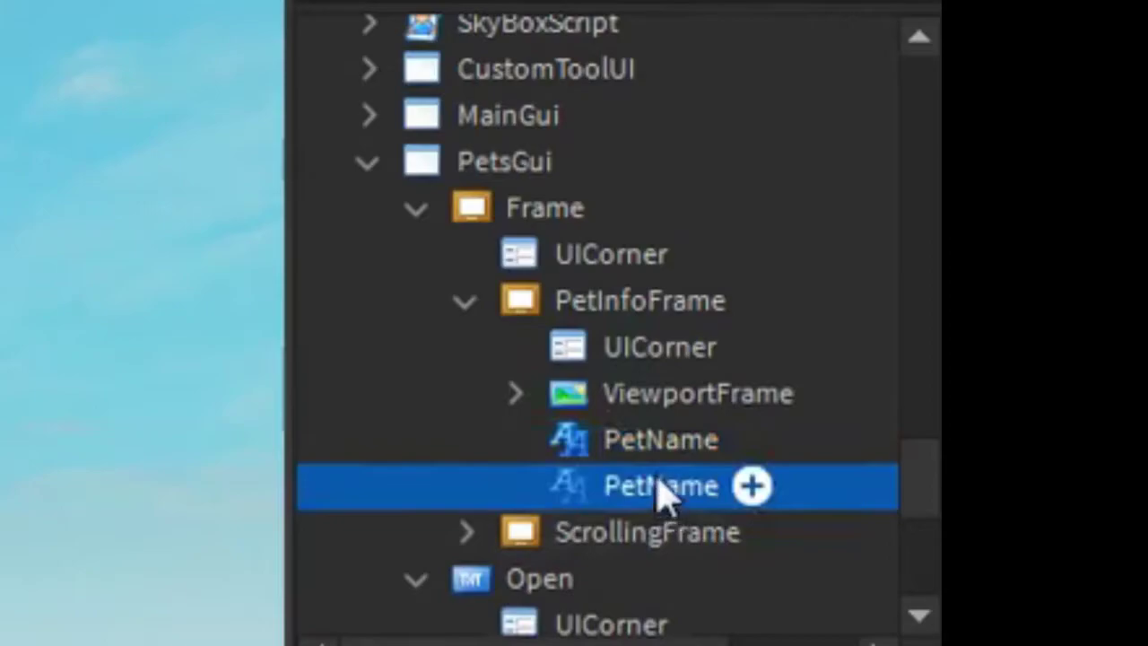
pyautogui.doubleClick(1053, 307)
pyautogui.hotkey('ctrl', 'a')
pyautogui.write('Pete')
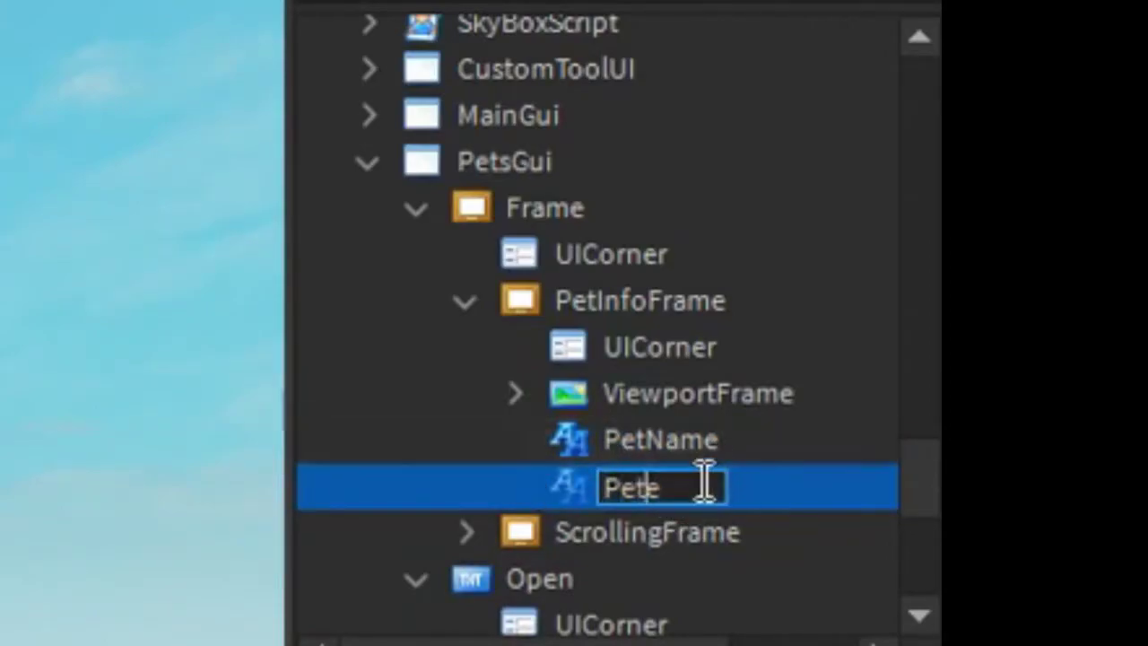
pyautogui.press('BackSpace')
pyautogui.write('Multip')
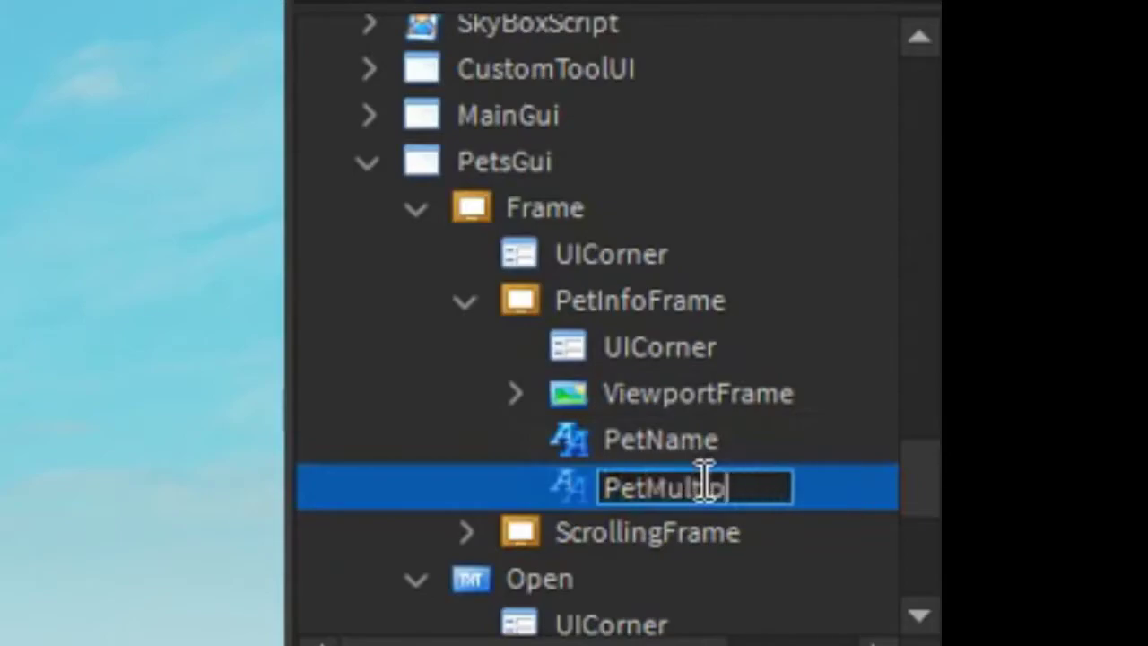
pyautogui.write('lier')
pyautogui.press('Return')
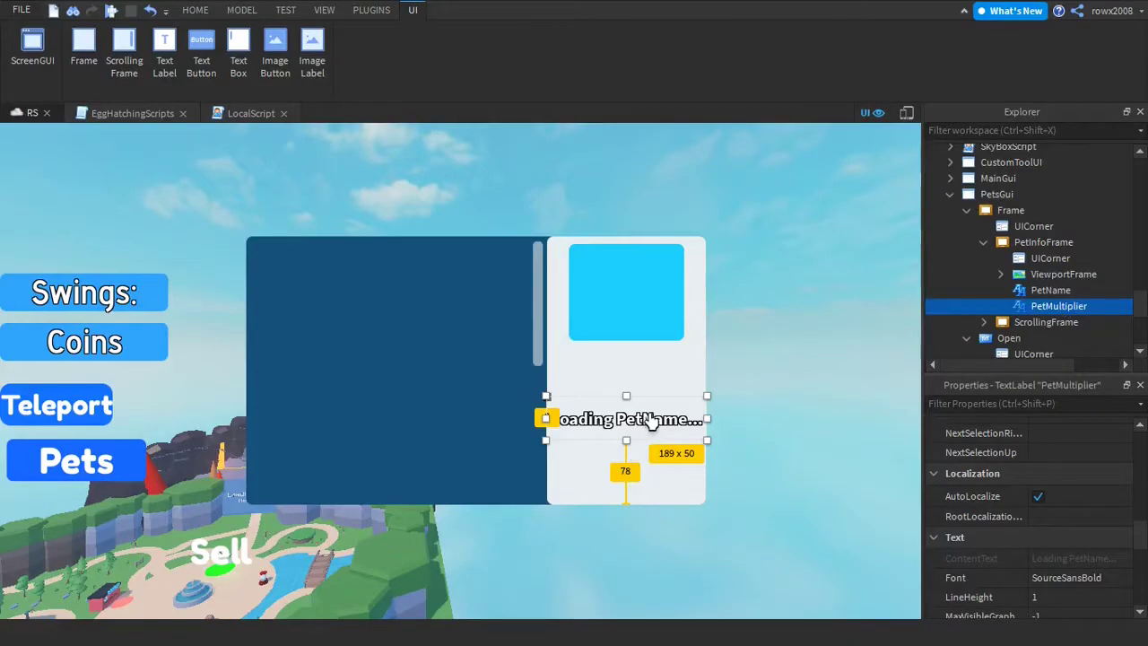
# Move PetMultiplier directly above PetName and set its text to "Loading PetMulti..."
pyautogui.moveTo(649, 421); pyautogui.dragTo(649, 376)
pyautogui.scroll(-4, 1080, 578)
pyautogui.click(1095, 484)
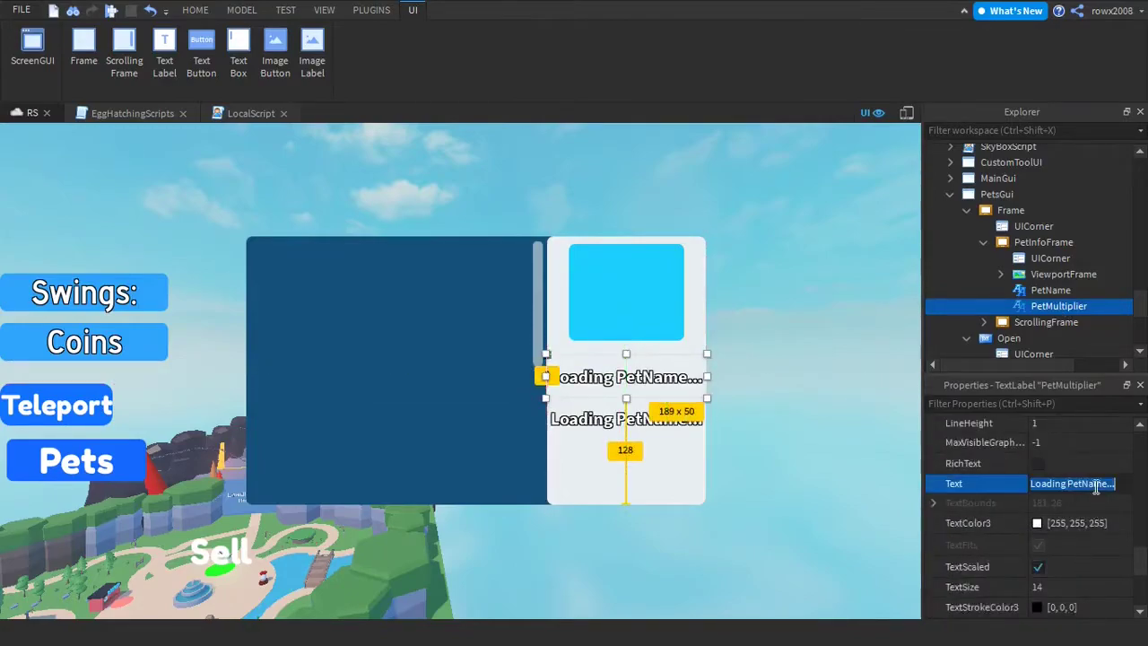
pyautogui.moveTo(1121, 483); pyautogui.dragTo(1090, 484)
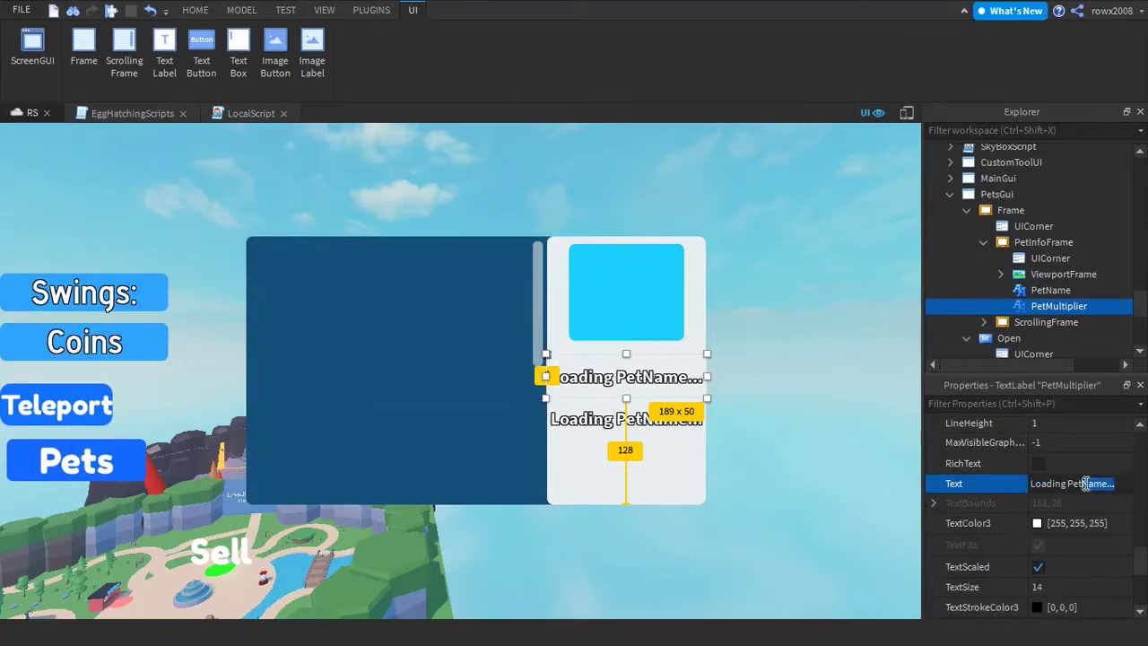
pyautogui.write('Multi')
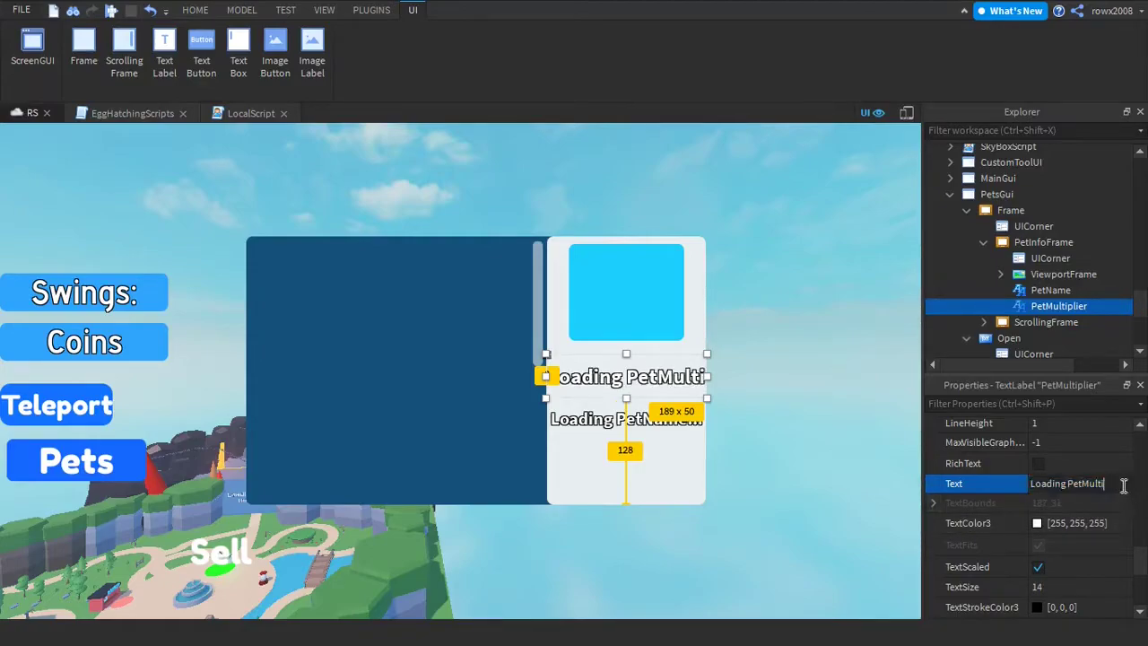
pyautogui.write('...')
pyautogui.press('Return')
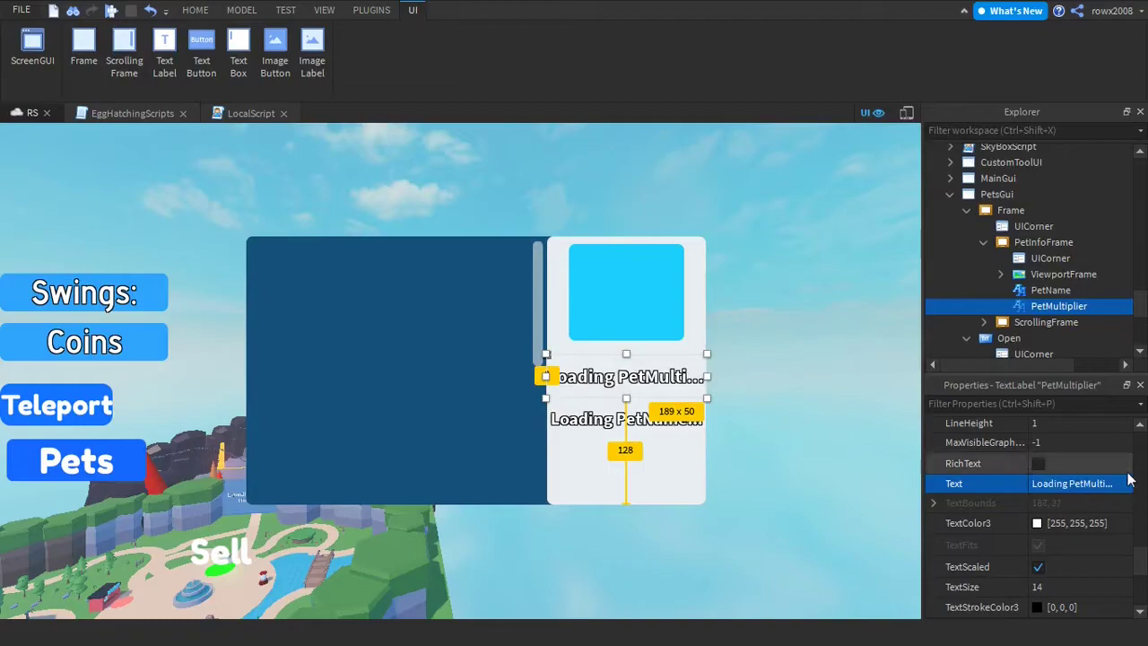
# Add a TextButton inside PetInfoFrame and rename it EquipButton
pyautogui.click(1082, 243)
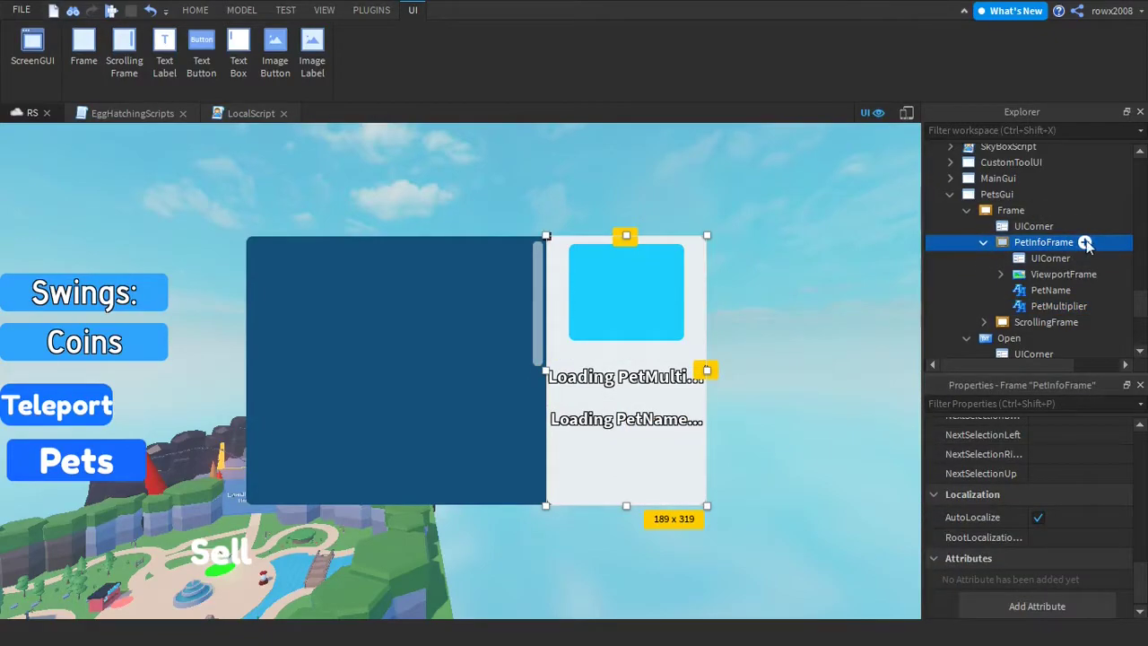
pyautogui.click(1048, 312)
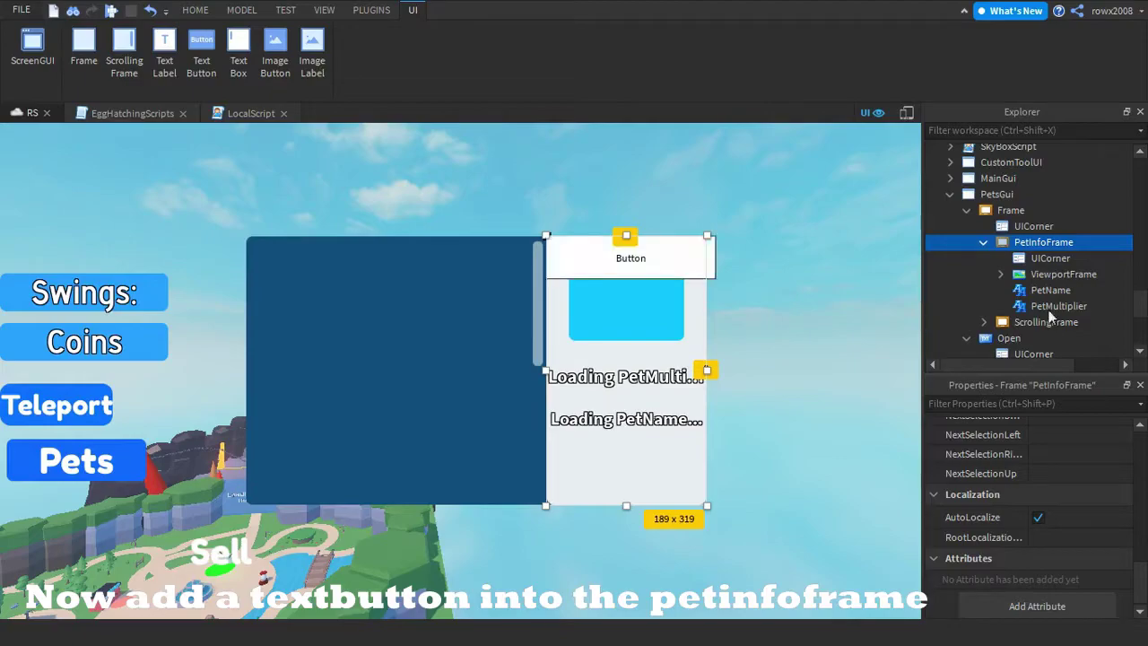
pyautogui.click(1037, 289)
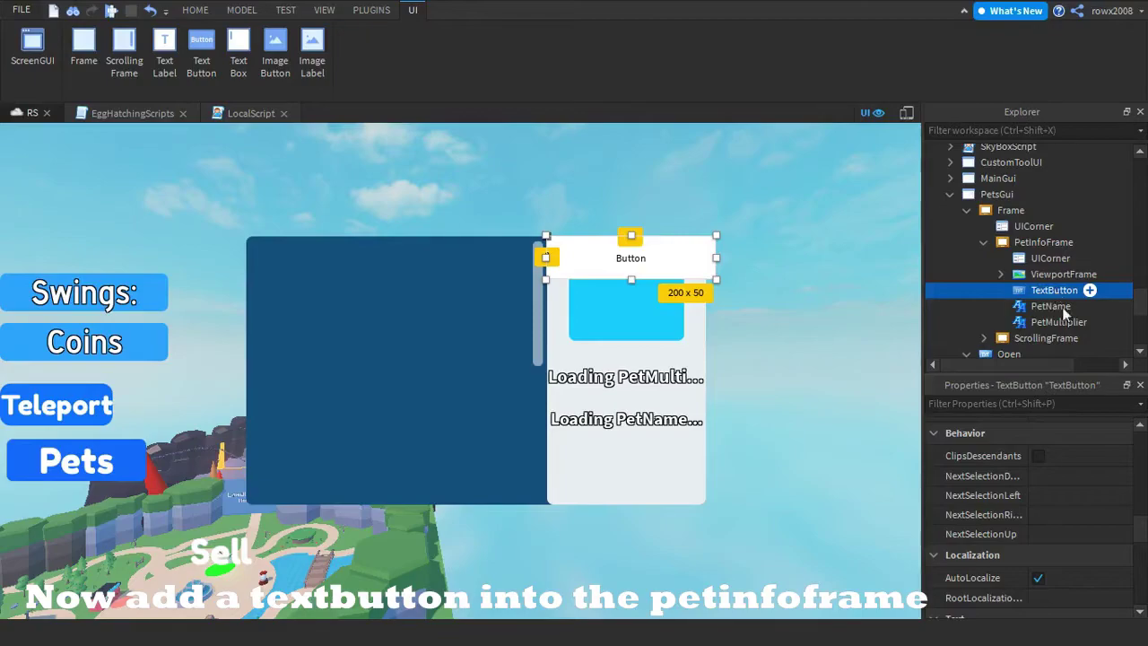
pyautogui.moveTo(822, 310); pyautogui.dragTo(892, 276, button='right')
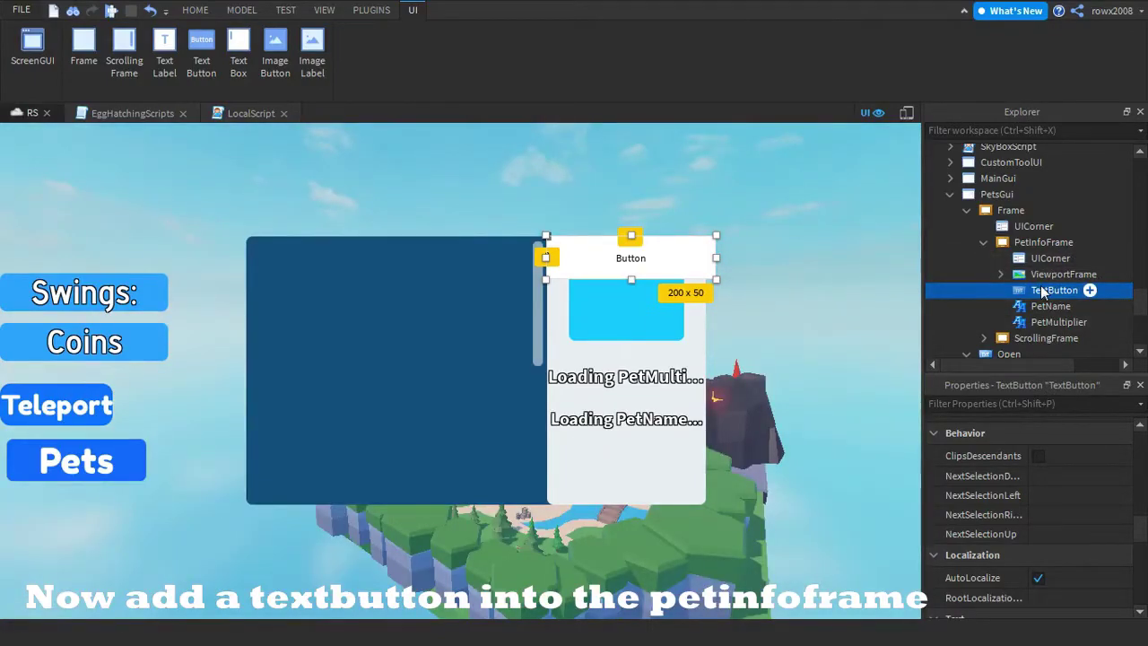
pyautogui.press('F2')
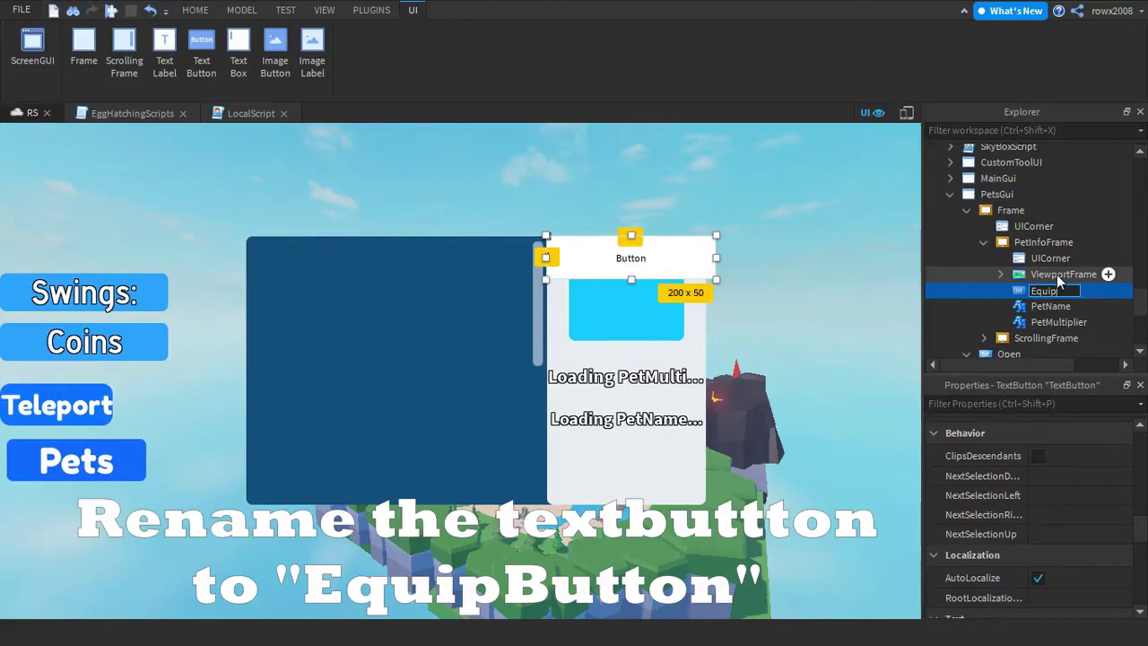
pyautogui.write('EquipButton')
pyautogui.press('Return')
pyautogui.click(372, 10)
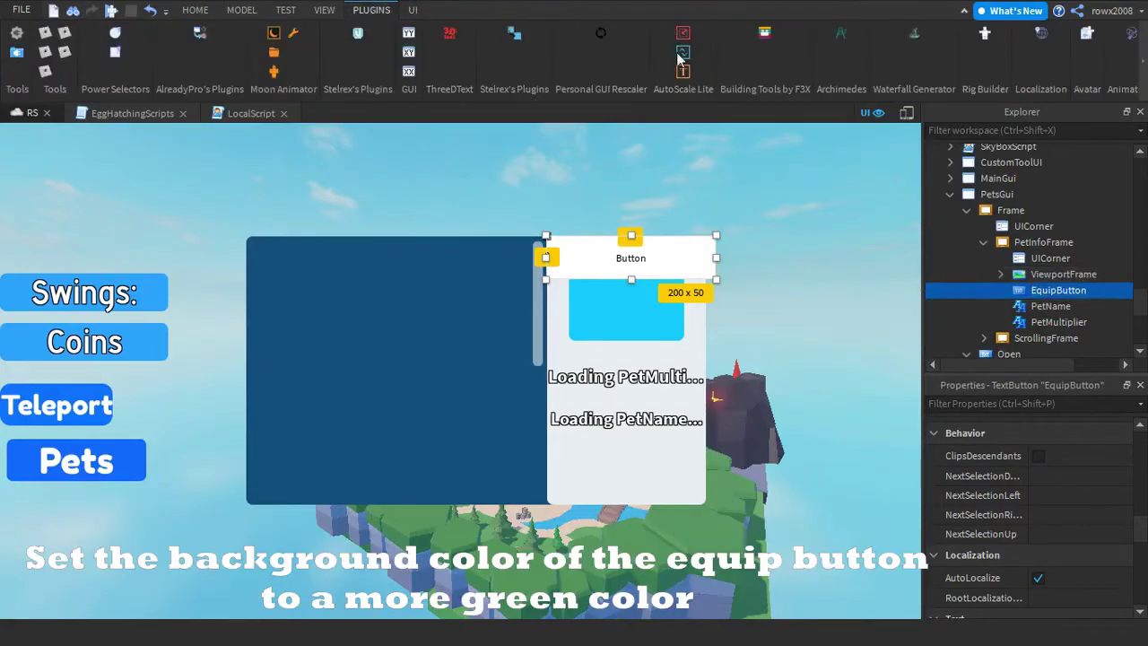
# Place EquipButton at the bottom of PetInfoFrame, about 189 x 50, and set its background colour to light green #43ff98
pyautogui.moveTo(624, 267); pyautogui.dragTo(625, 470)
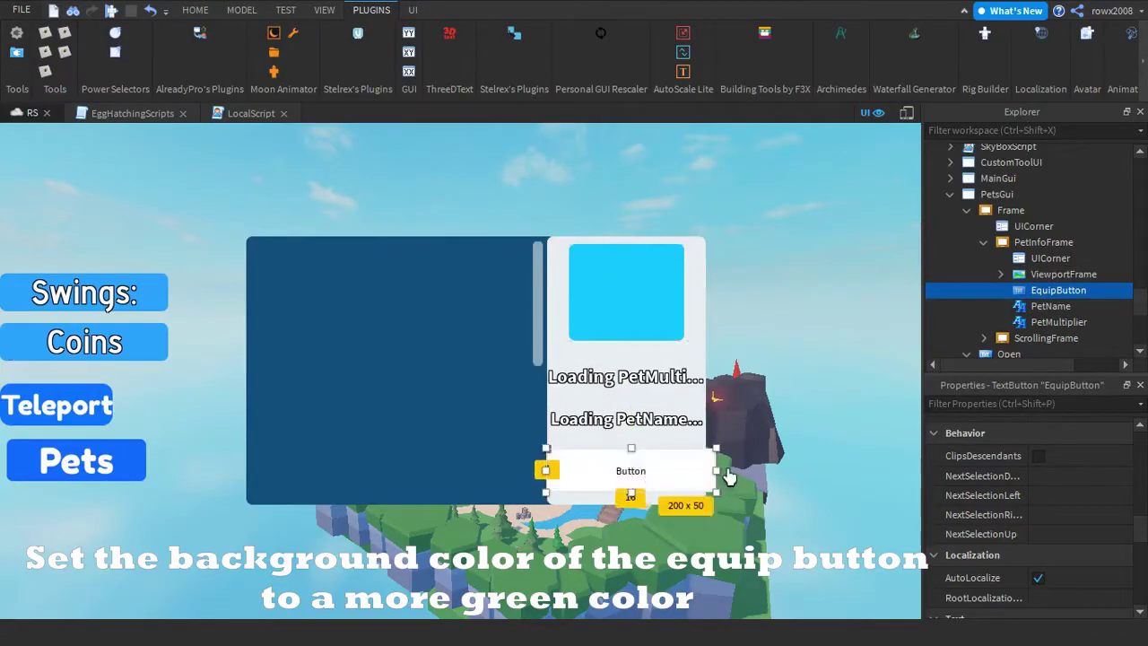
pyautogui.scroll(3, 1125, 512)
pyautogui.click(978, 458)
pyautogui.click(1038, 457)
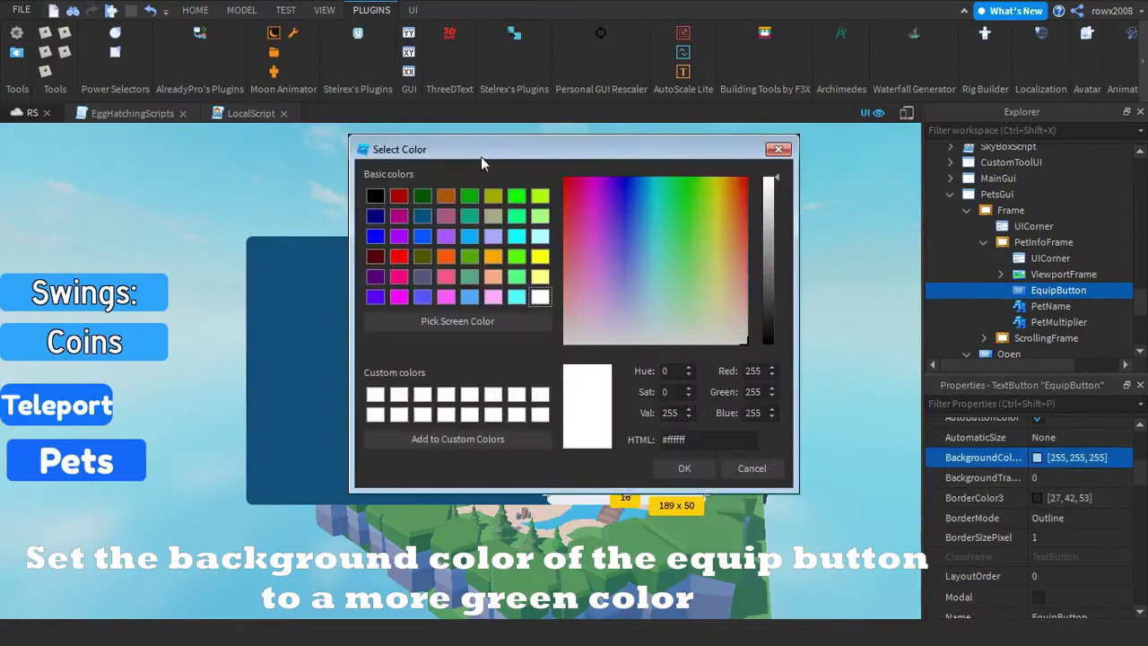
pyautogui.moveTo(481, 156); pyautogui.dragTo(291, 165)
pyautogui.click(513, 223)
pyautogui.moveTo(488, 165); pyautogui.dragTo(352, 169)
pyautogui.moveTo(348, 242); pyautogui.dragTo(350, 241)
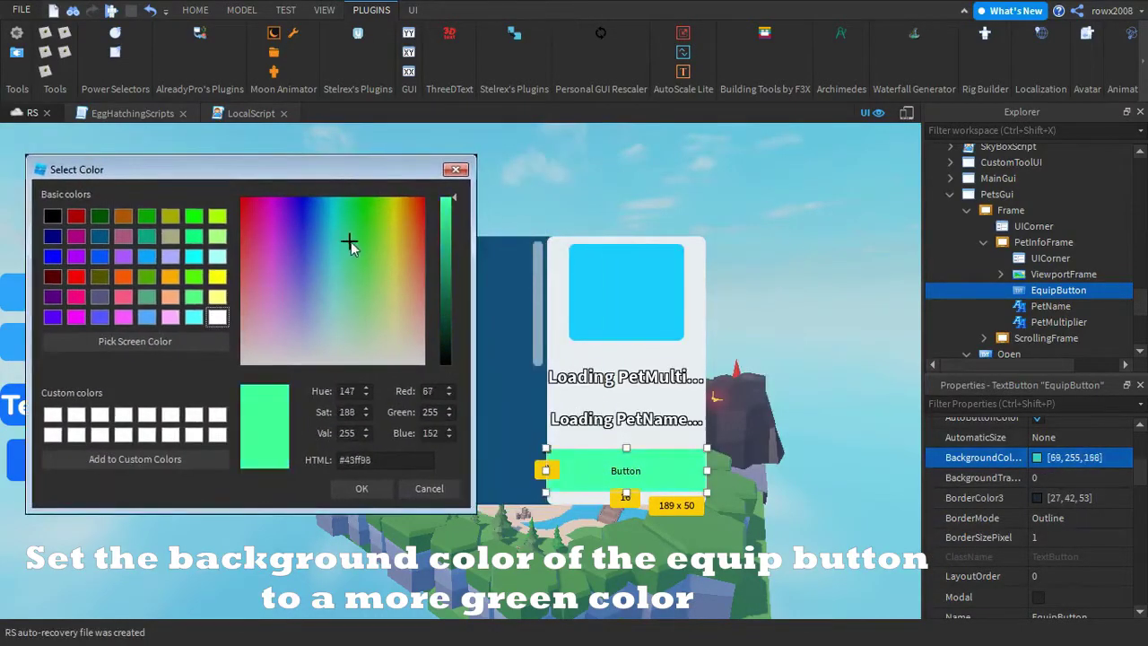
pyautogui.click(362, 487)
# Set EquipButton's text colour to 255, 255, 255 and enable TextScaled
pyautogui.scroll(-5, 1026, 495)
pyautogui.click(1080, 486)
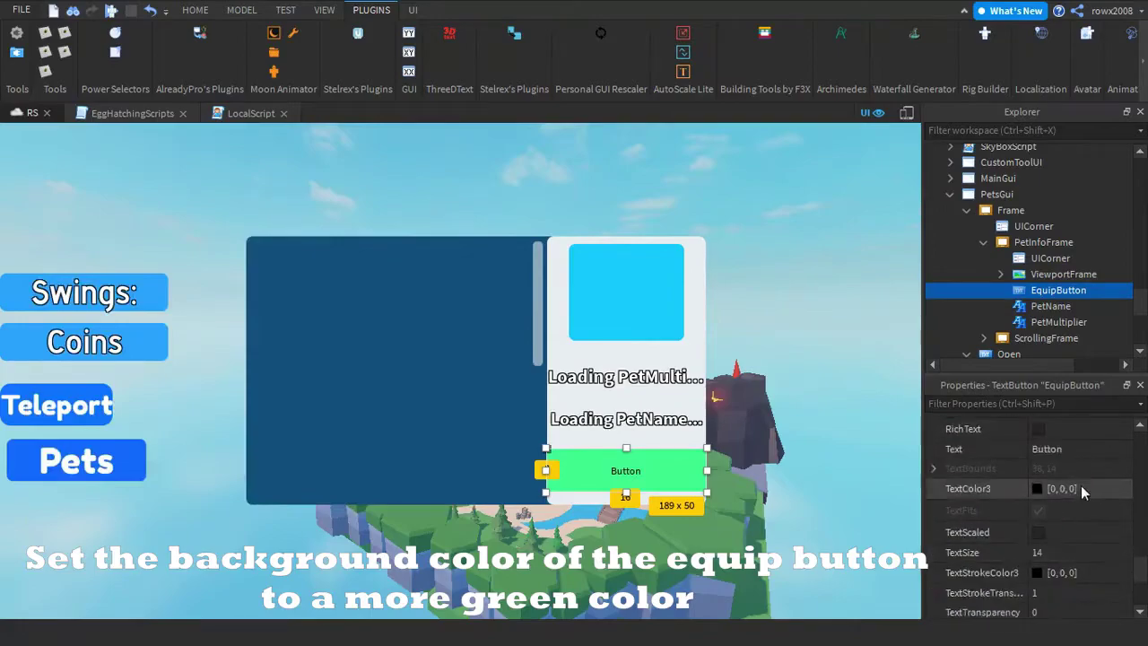
pyautogui.write('255, 255, 255')
pyautogui.press('Return')
pyautogui.click(1039, 533)
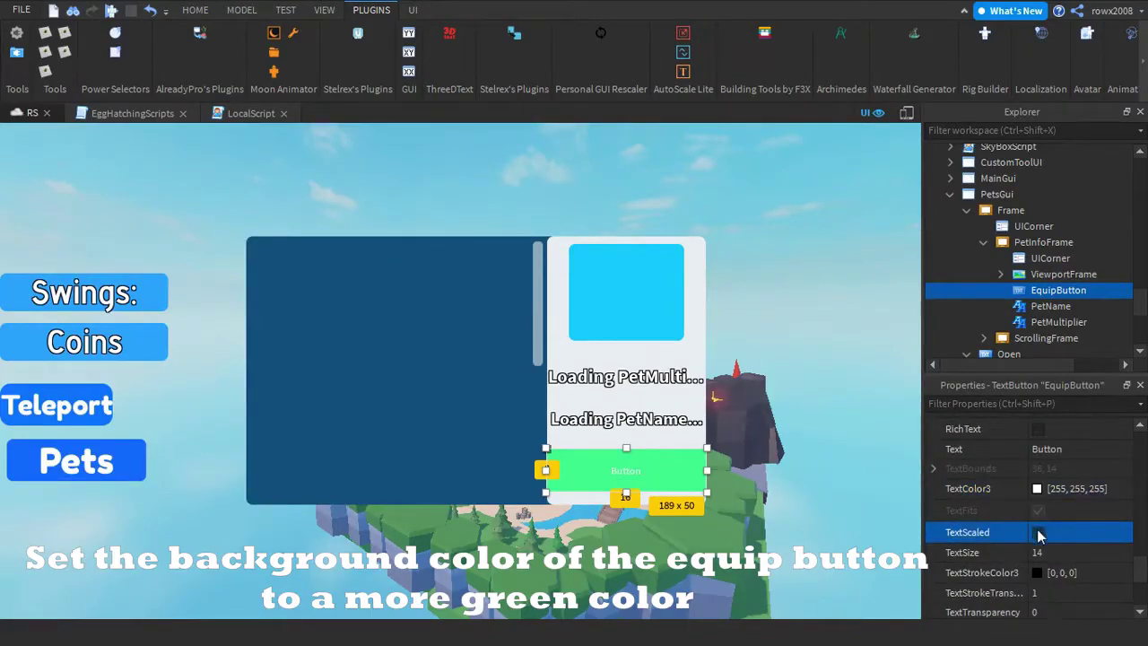
pyautogui.click(1037, 532)
# Set EquipButton's text to "Equip" and its font to FredokaOne
pyautogui.click(1063, 450)
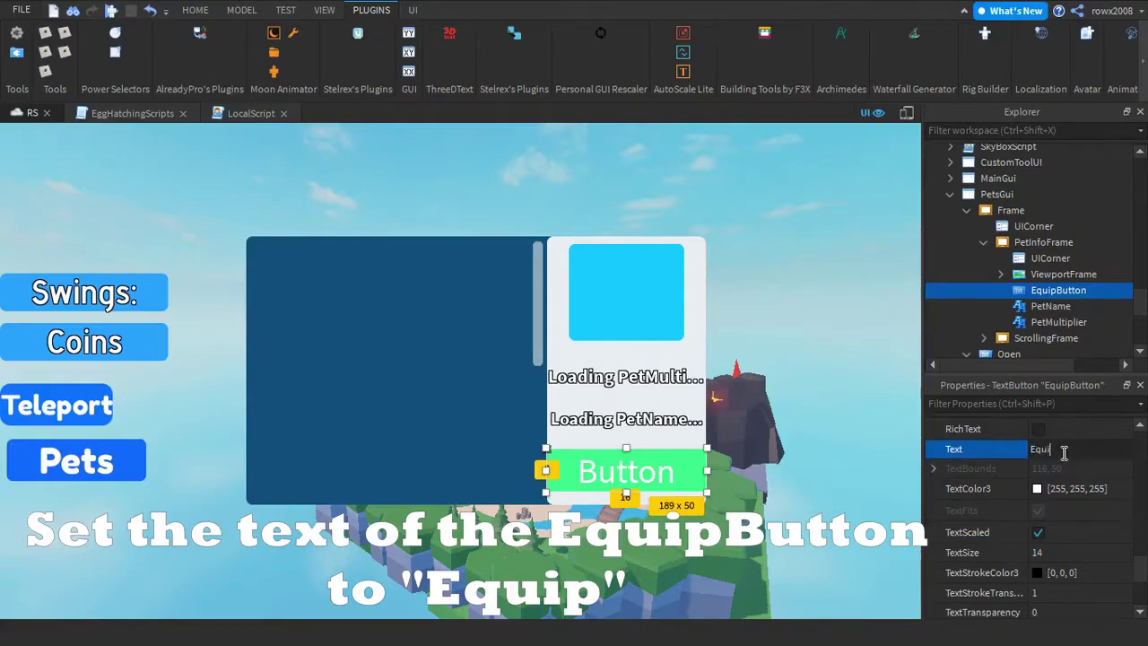
pyautogui.write('Equip')
pyautogui.press('Return')
pyautogui.scroll(3, 1062, 466)
pyautogui.click(1062, 476)
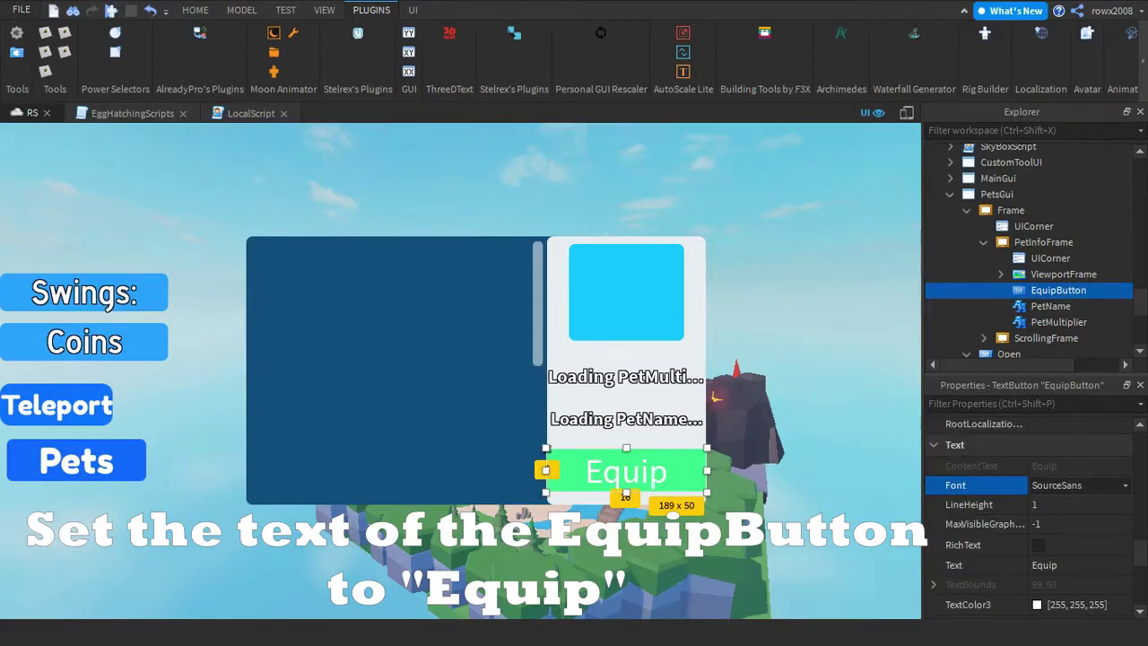
pyautogui.click(1069, 614)
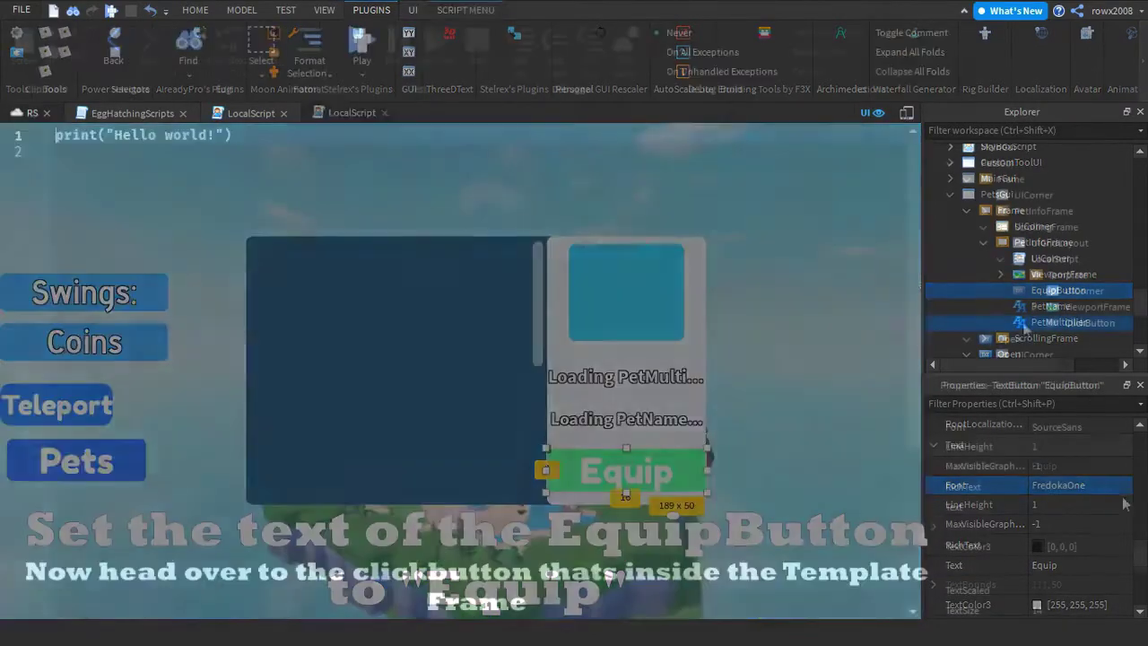
# Replace the default code in ClickButton's LocalScript with variables plr (LocalPlayer), Gui (plr.PlayerGui) and PetInfoFrame, found through WaitForChild("PetsGui").Frame
pyautogui.hotkey('ctrl', 'a')
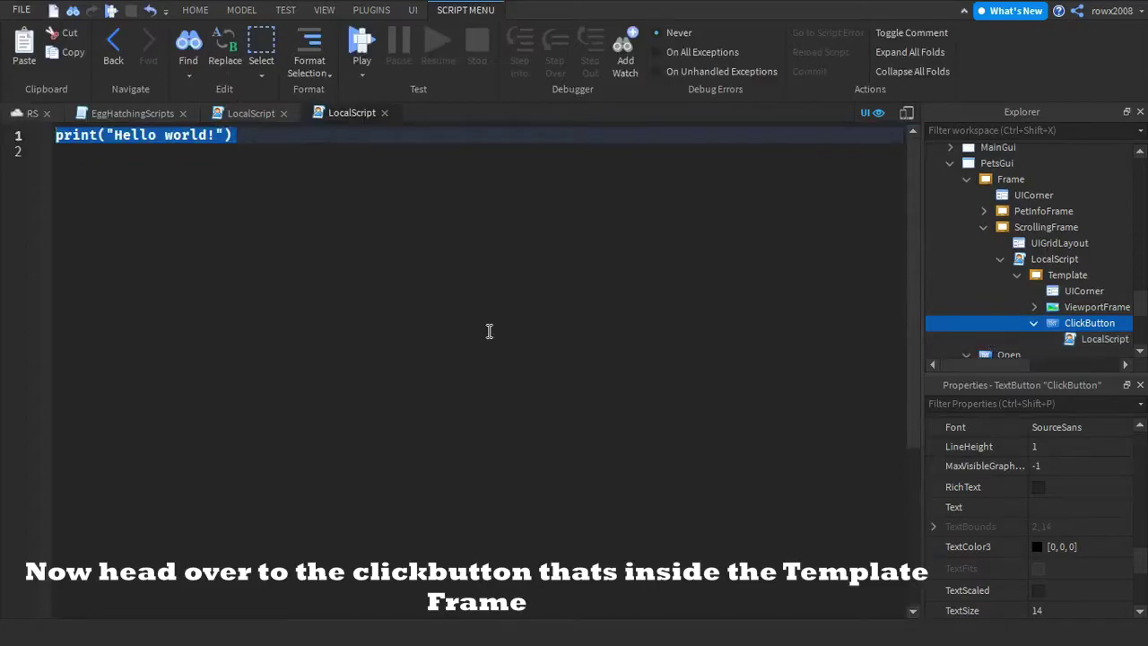
pyautogui.write('local PetInfoFrame =')
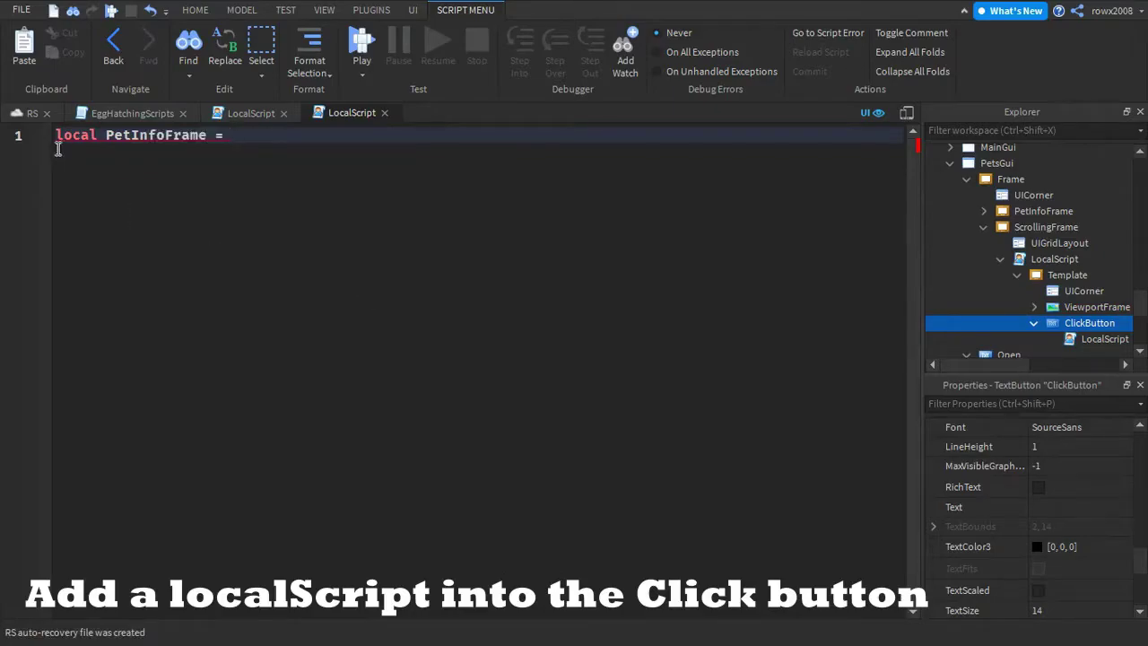
pyautogui.press('Return')
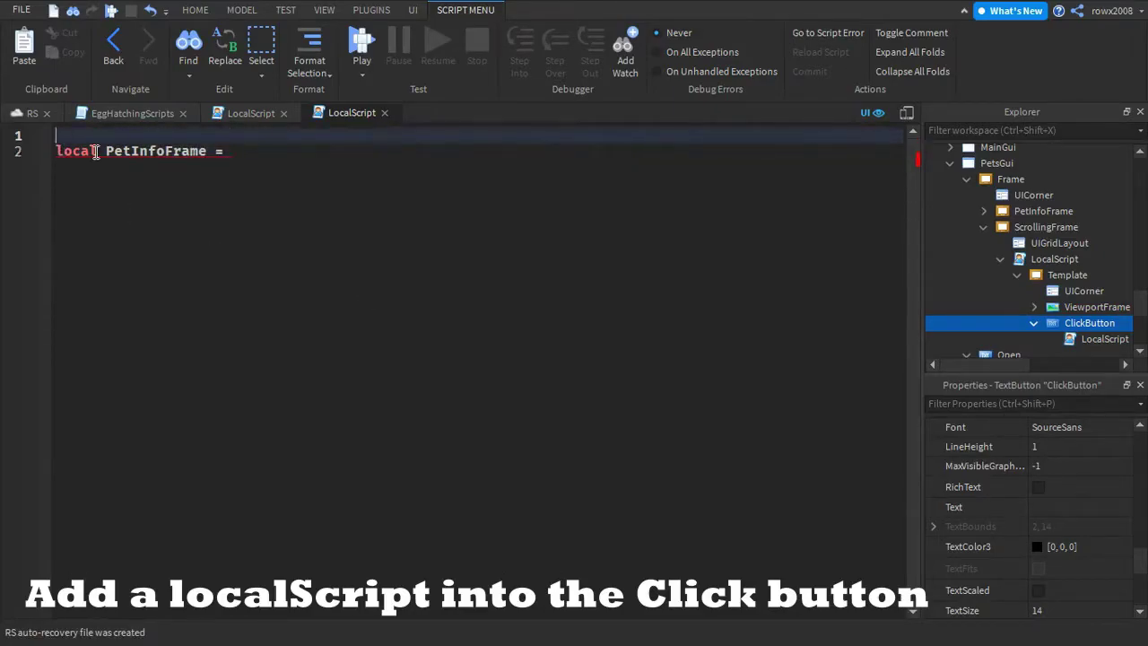
pyautogui.write('local plr =game.Players.LocalPlayer')
pyautogui.press('Return')
pyautogui.write('local pla')
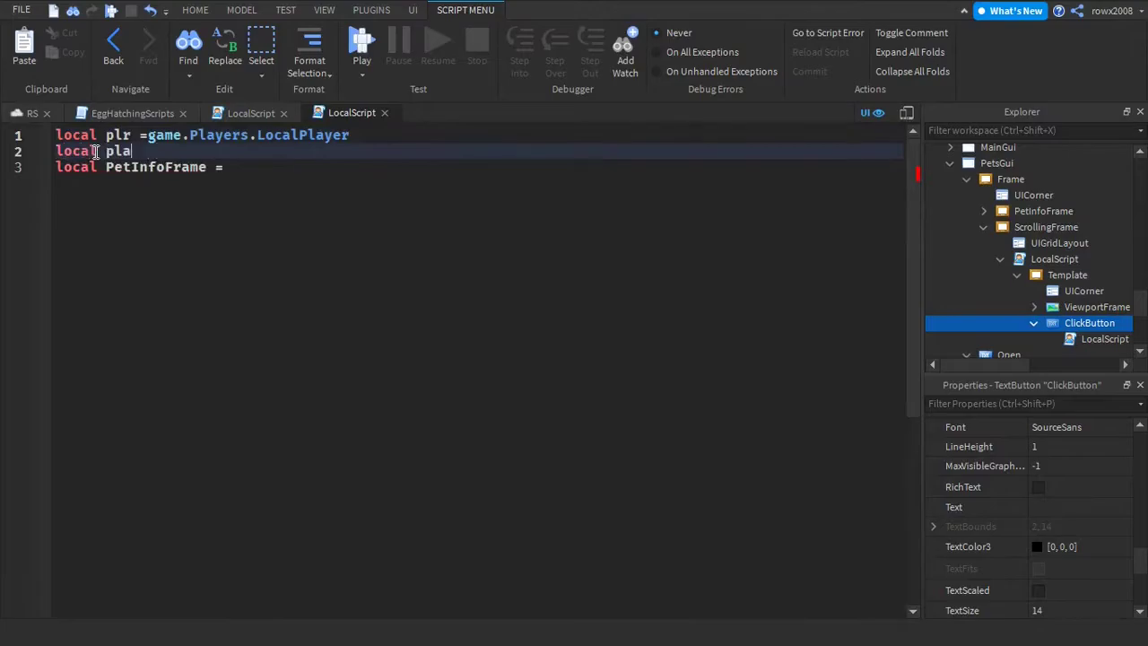
pyautogui.click(341, 167)
pyautogui.write('Gui:WaitForChild("PetsGui").Frame.')
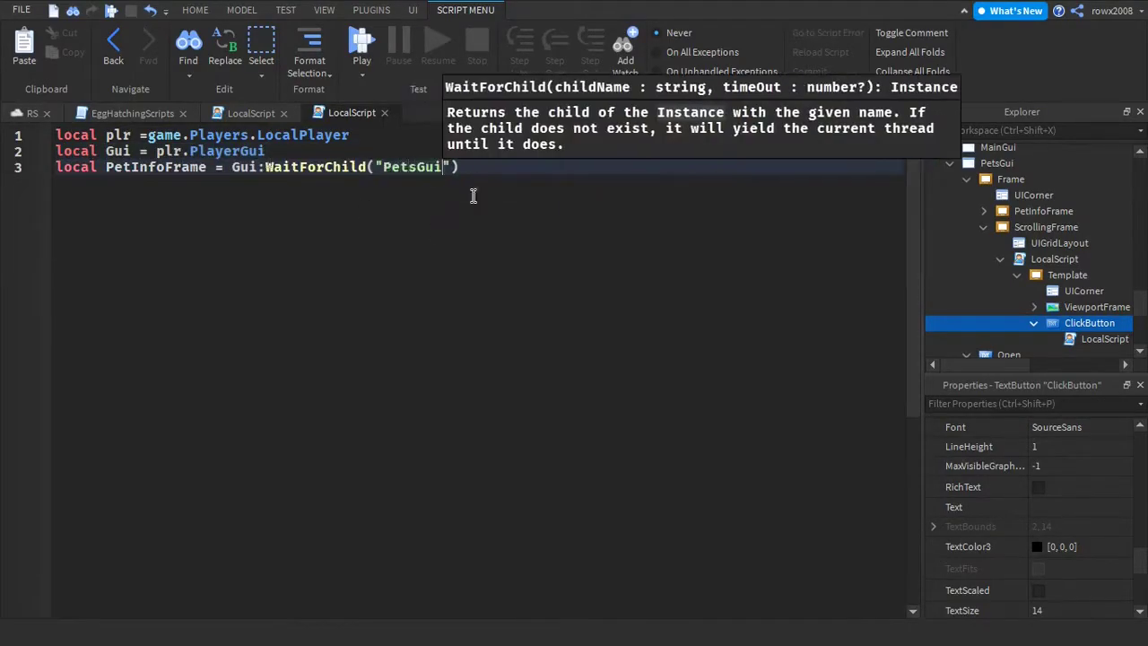
pyautogui.write('PetInfoFrame')
pyautogui.press('Return')
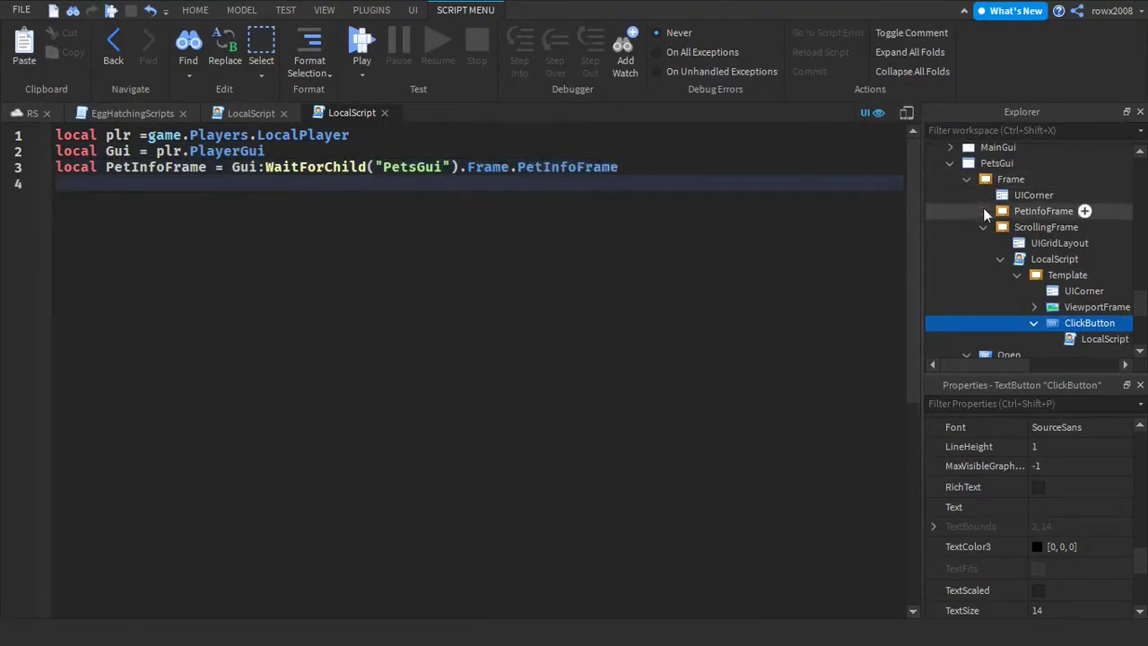
# Declare ViewPortFrame, EquipButton, PetName and PetMulti variables for PetInfoFrame's ViewportFrame, EquipButton, PetName and PetMultiplier
pyautogui.click(984, 211)
pyautogui.scroll(-2, 1026, 231)
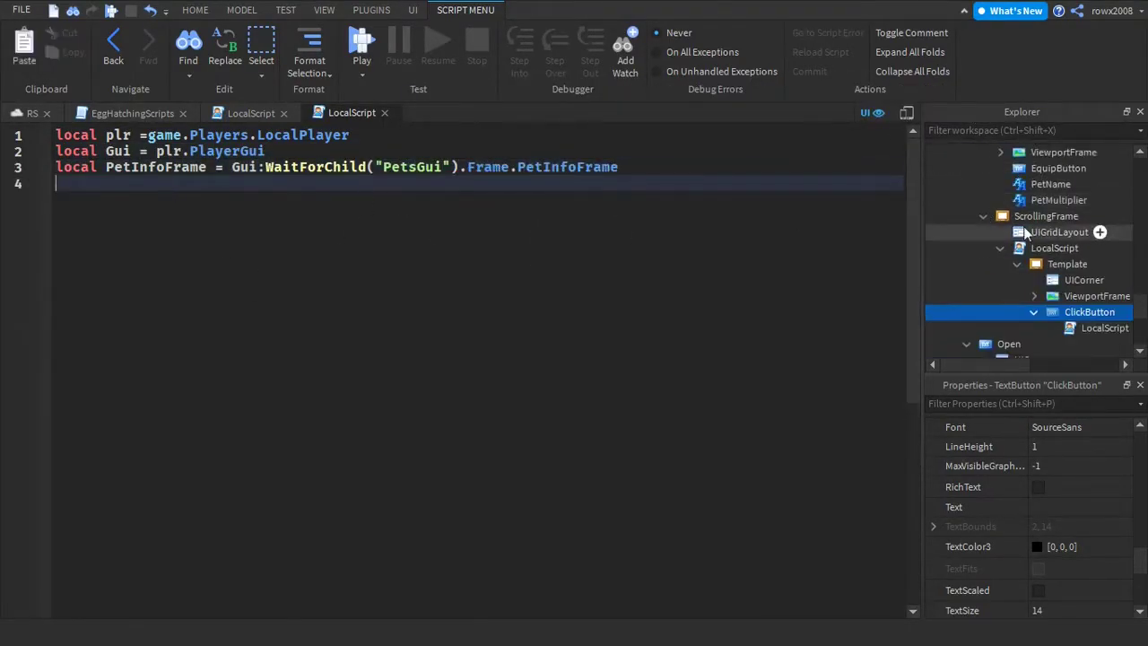
pyautogui.write('local ViewPortFrame = PetInfoFrame.ViewportFrame')
pyautogui.press('Return')
pyautogui.write('local EquipButton = PetInfoFrame.EquipButton')
pyautogui.press('Return')
pyautogui.write('local PetName = PetInfoFrame.PetName')
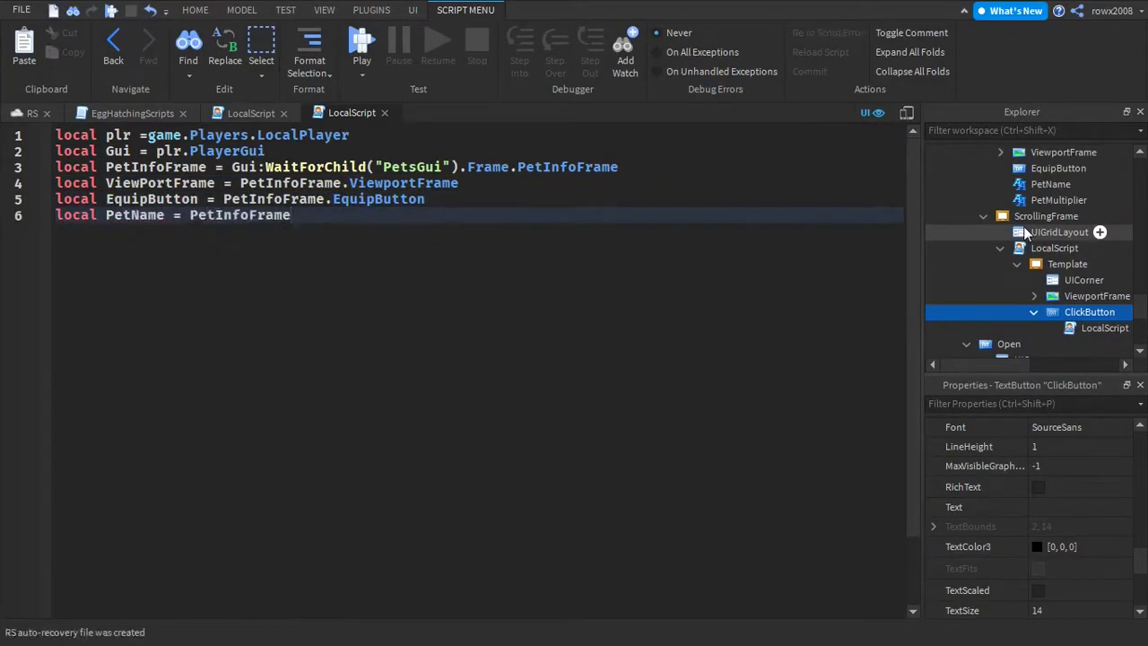
pyautogui.press('Return')
pyautogui.write('local PetMulti = PetInfoFrame.PetMultiplier')
pyautogui.press('Return')
# Connect a function to script.Parent.MouseButton1Click below the variables
pyautogui.press('Return')
pyautogui.write('script.Parent.MouseButton1Click:Connect(function()')
pyautogui.press('Return')
pyautogui.write('ViewPortFrame:cle')
pyautogui.press('Tab')
pyautogui.moveTo(354, 279); pyautogui.dragTo(32, 283)
pyautogui.write('if ViewPortFrame')
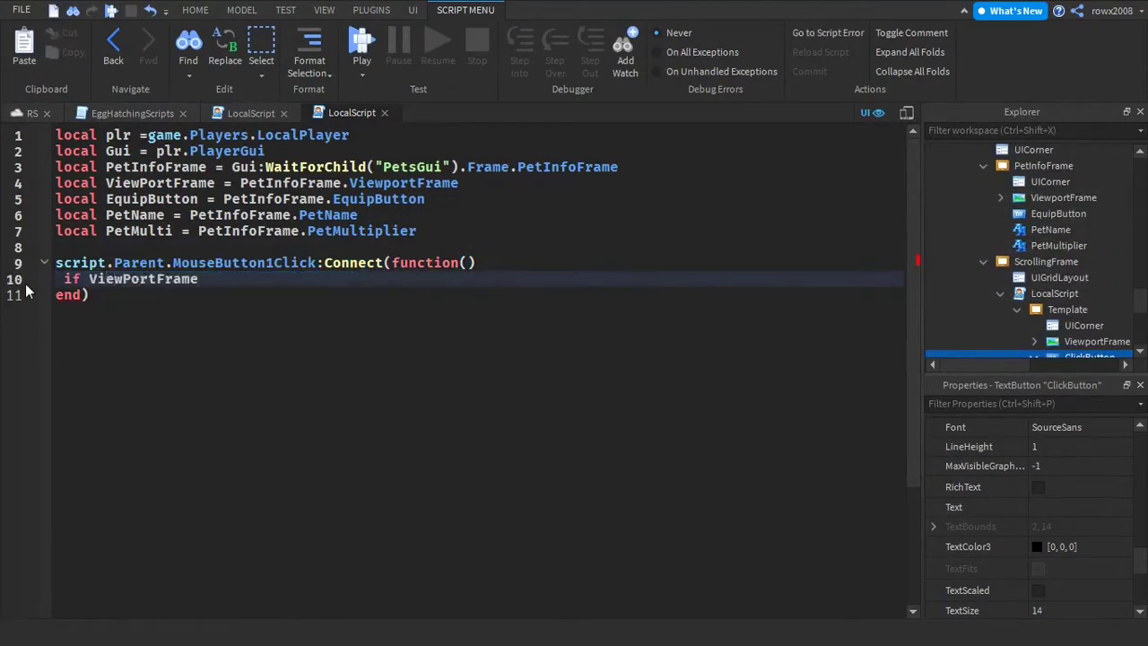
pyautogui.write(':findfirstChildOfClass("')
pyautogui.click(1001, 198)
pyautogui.click(400, 279)
pyautogui.write('Model')
pyautogui.click(769, 279)
pyautogui.write('then')
pyautogui.press('Return')
pyautogui.moveTo(135, 312); pyautogui.dragTo(80, 280)
# Inside the click function, loop through ViewPortFrame:GetChildren() and destroy each V that is a "Model"
pyautogui.write('for _, V in')
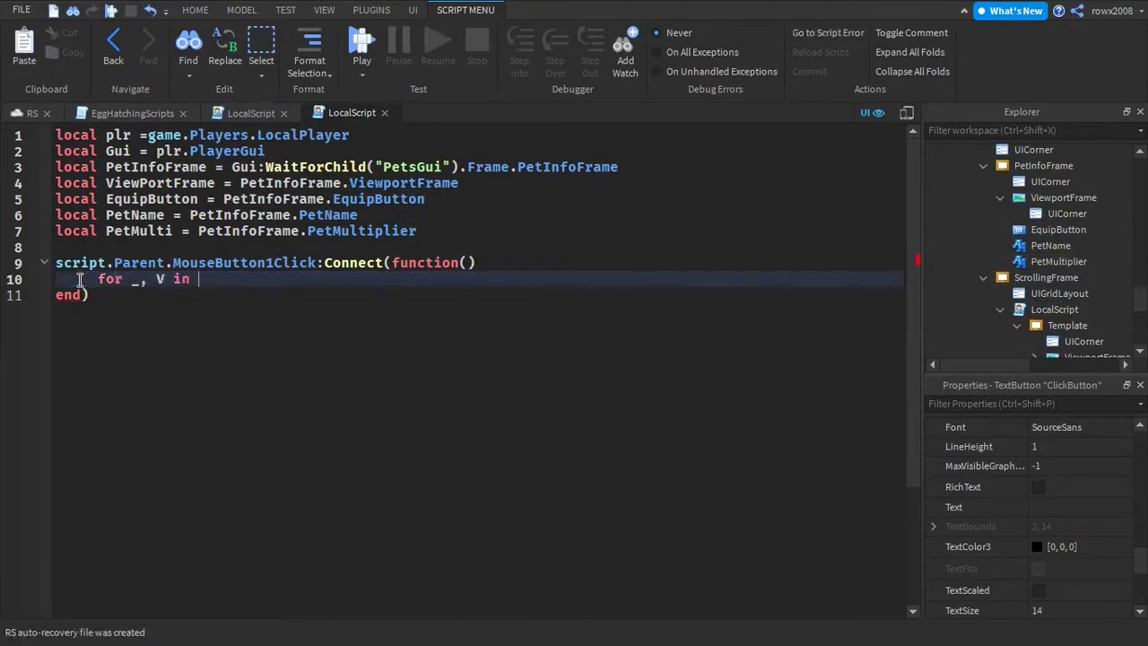
pyautogui.write(' pairs(ViewPortFrame:GetChildren()) do')
pyautogui.press('Return')
pyautogui.write('if V:IsA("Model')
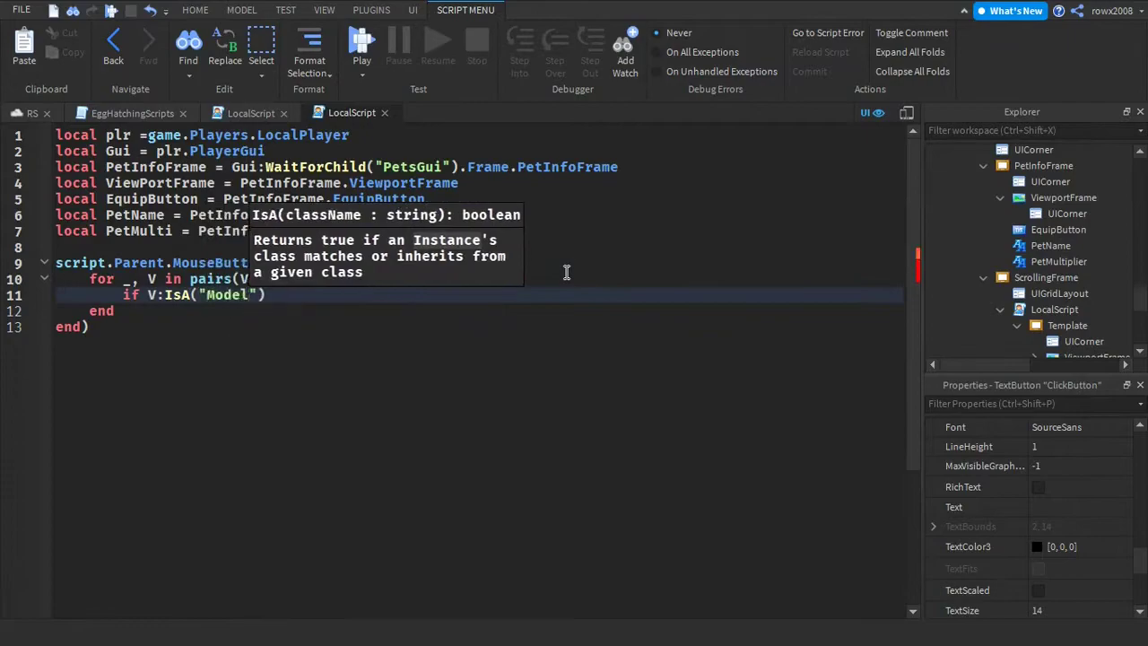
pyautogui.write('") then')
pyautogui.press('Return')
pyautogui.write('V:Destroy()')
pyautogui.press('Return')
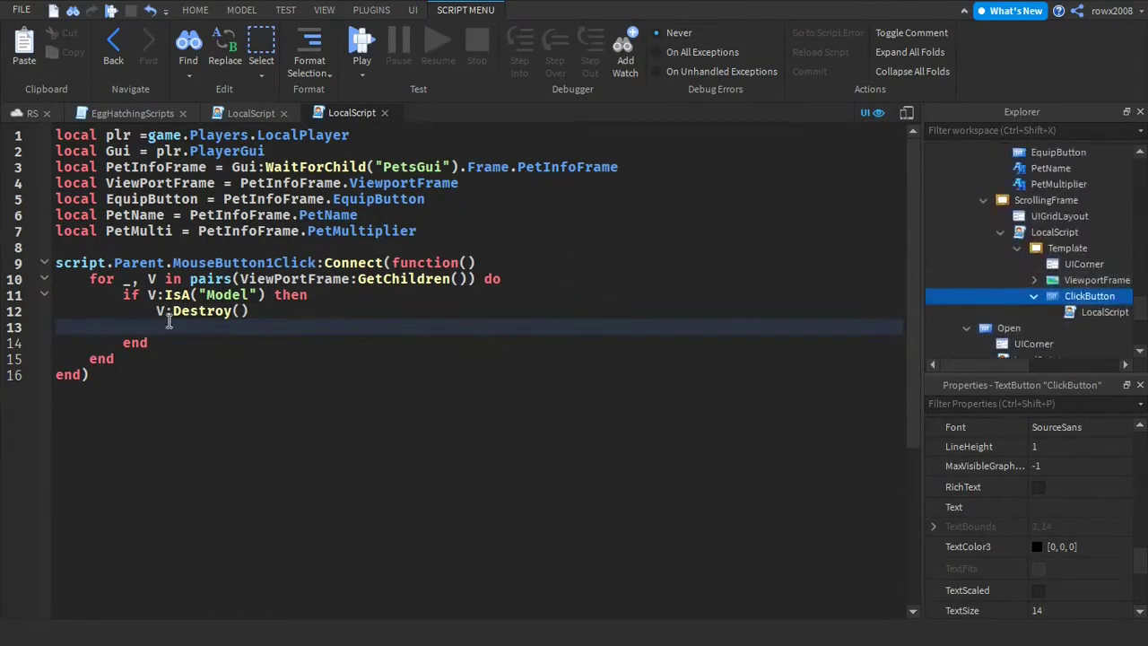
# After the if block, declare PetClone as a clone of the Model in script.Parent.Parent.ViewportFrame and begin a PetClone.Parent line
pyautogui.click(190, 346)
pyautogui.press('Return')
pyautogui.write('local PetClone = script.Parent.')
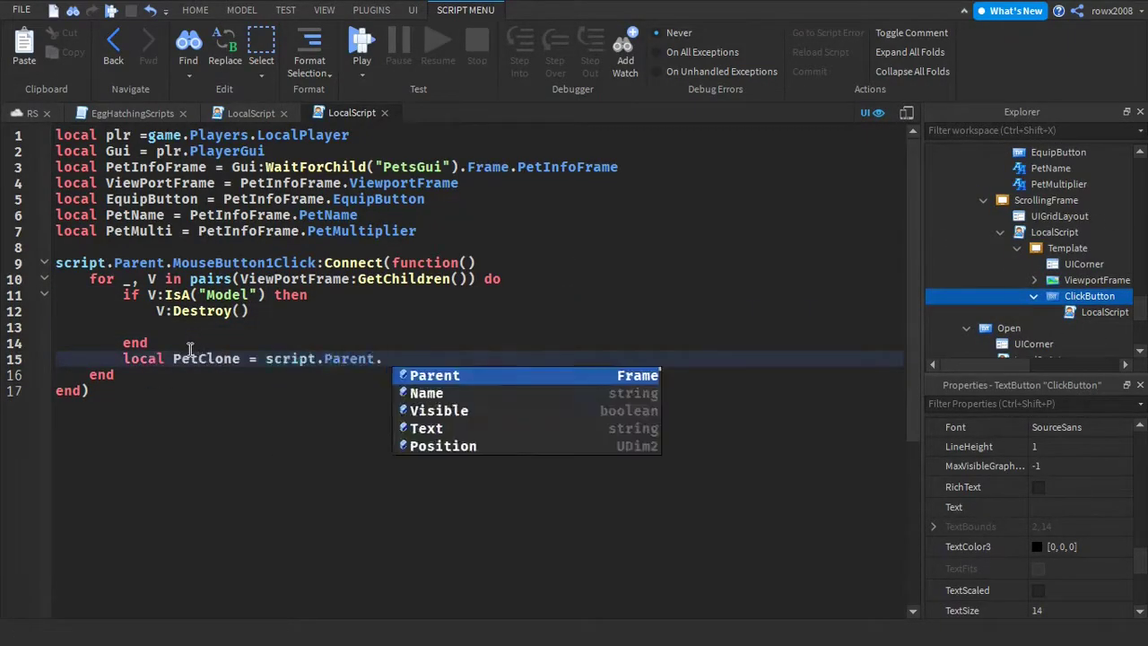
pyautogui.write('Parent.ViewportFrame:FindFirstChildOfClass("Model"):')
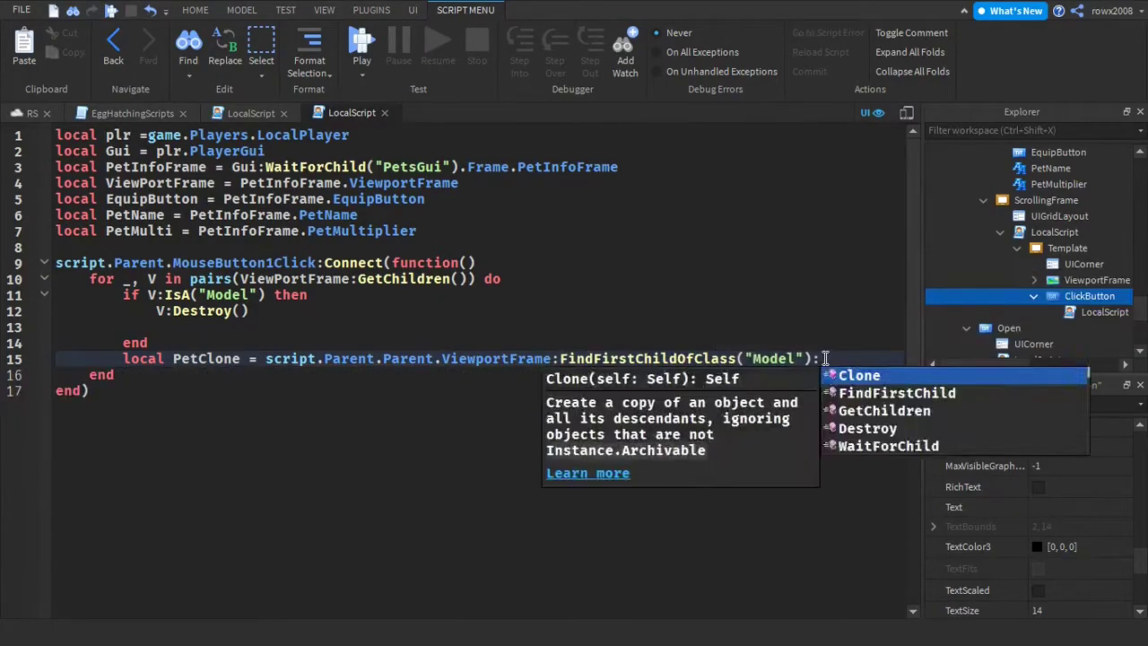
pyautogui.write('Clone()')
pyautogui.press('Return')
pyautogui.write('pet')
pyautogui.press('Tab')
pyautogui.write('.Parent')
# Extend the Model check in the if condition with or V:IsA("Camera")
pyautogui.click(266, 295)
pyautogui.write('or v:IsA("ca')
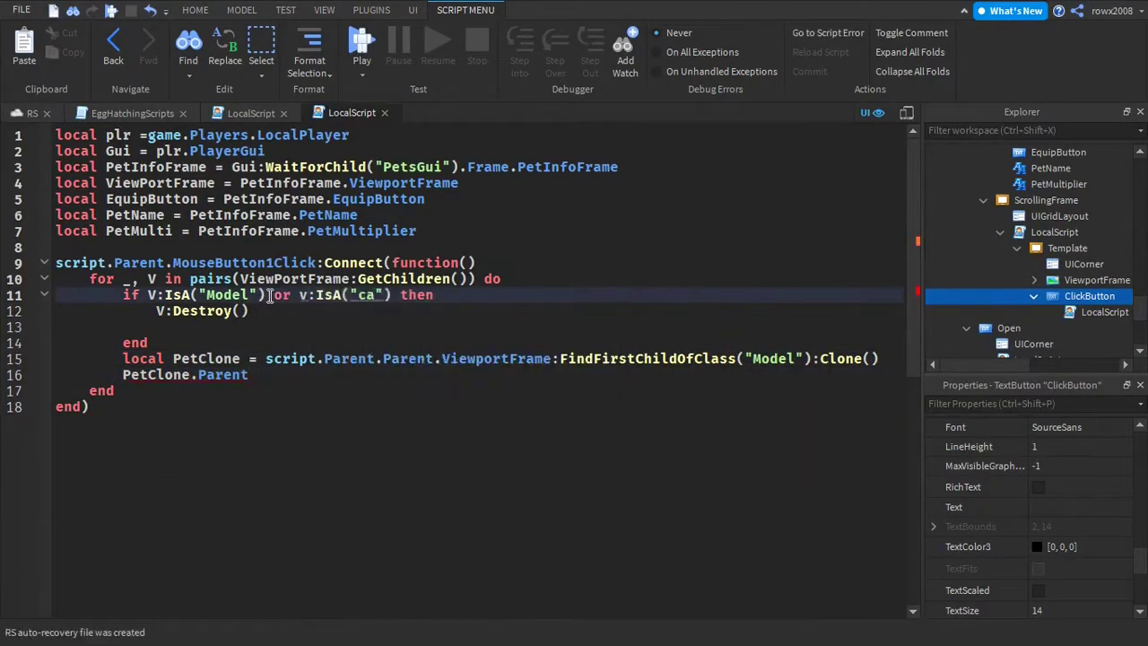
pyautogui.click(306, 297)
pyautogui.press('BackSpace')
pyautogui.write('V')
pyautogui.click(361, 297)
pyautogui.write('Camera')
# Assign ViewPortFrame as PetClone's parent and paste the camera setup code copied from the other LocalScript below it
pyautogui.click(296, 372)
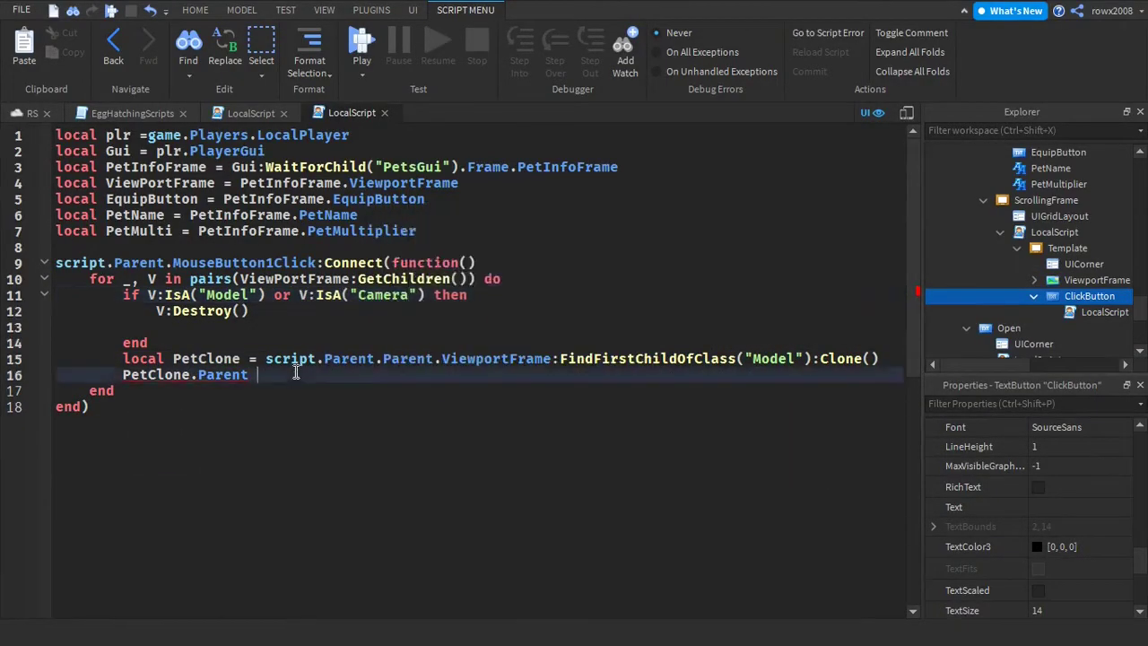
pyautogui.press('Return')
pyautogui.click(266, 112)
pyautogui.moveTo(865, 386); pyautogui.dragTo(85, 310)
pyautogui.hotkey('ctrl', 'c')
pyautogui.click(355, 113)
pyautogui.hotkey('ctrl', 'v')
# Adapt the pasted camera code so it refers to ViewPortFrame and PetClone
pyautogui.doubleClick(253, 409)
pyautogui.doubleClick(316, 408)
pyautogui.moveTo(282, 422); pyautogui.dragTo(24, 431)
pyautogui.hotkey('ctrl', 'v')
pyautogui.doubleClick(160, 184)
pyautogui.doubleClick(309, 408)
pyautogui.hotkey('ctrl', 'v')
pyautogui.doubleClick(160, 423)
pyautogui.hotkey('ctrl', 'v')
pyautogui.moveTo(267, 454); pyautogui.dragTo(488, 455)
pyautogui.hotkey('ctrl', 'v')
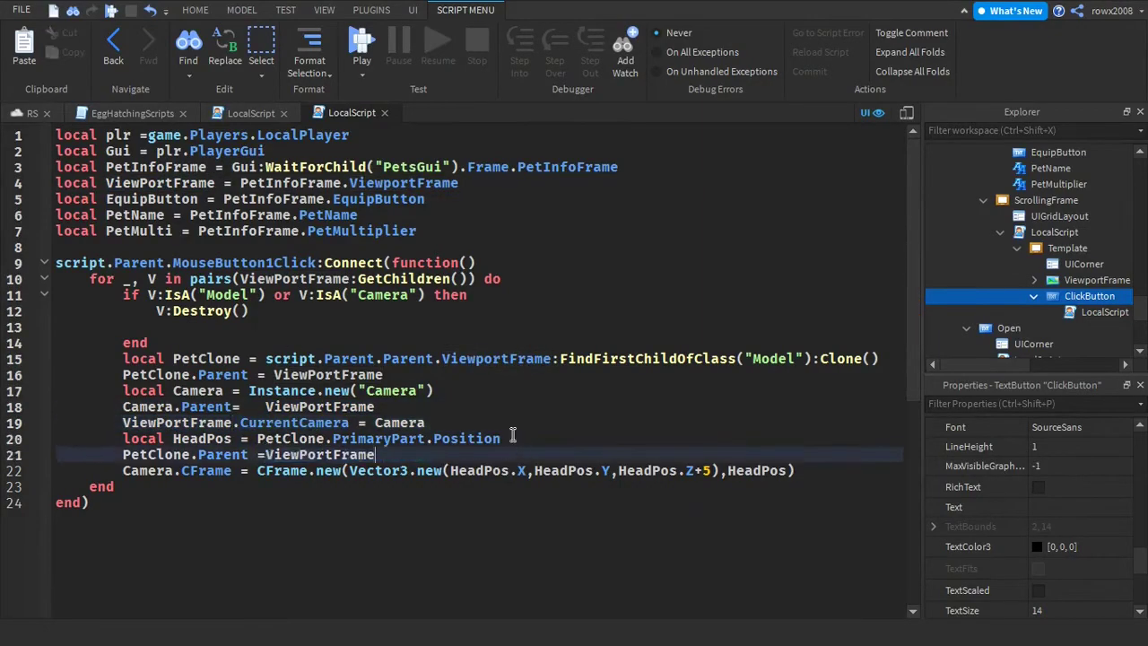
pyautogui.click(750, 519)
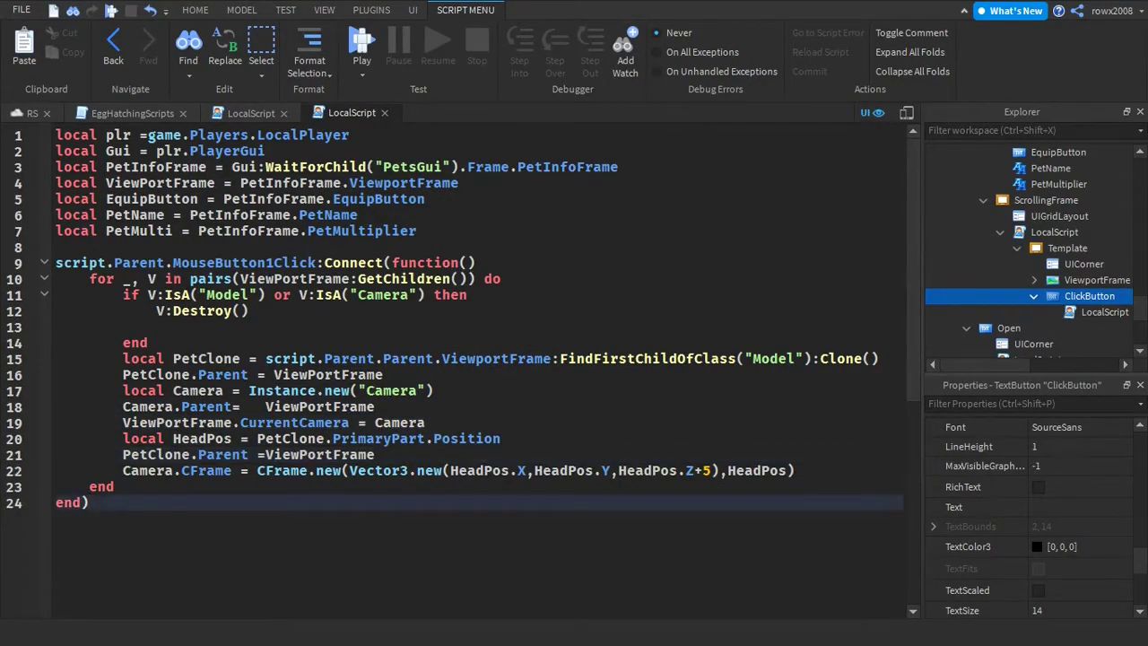
# After the Camera.CFrame line, set PetName.Text to tostring(script.Parent.Parent.Name)
pyautogui.click(807, 472)
pyautogui.press('Return')
pyautogui.write('PetName')
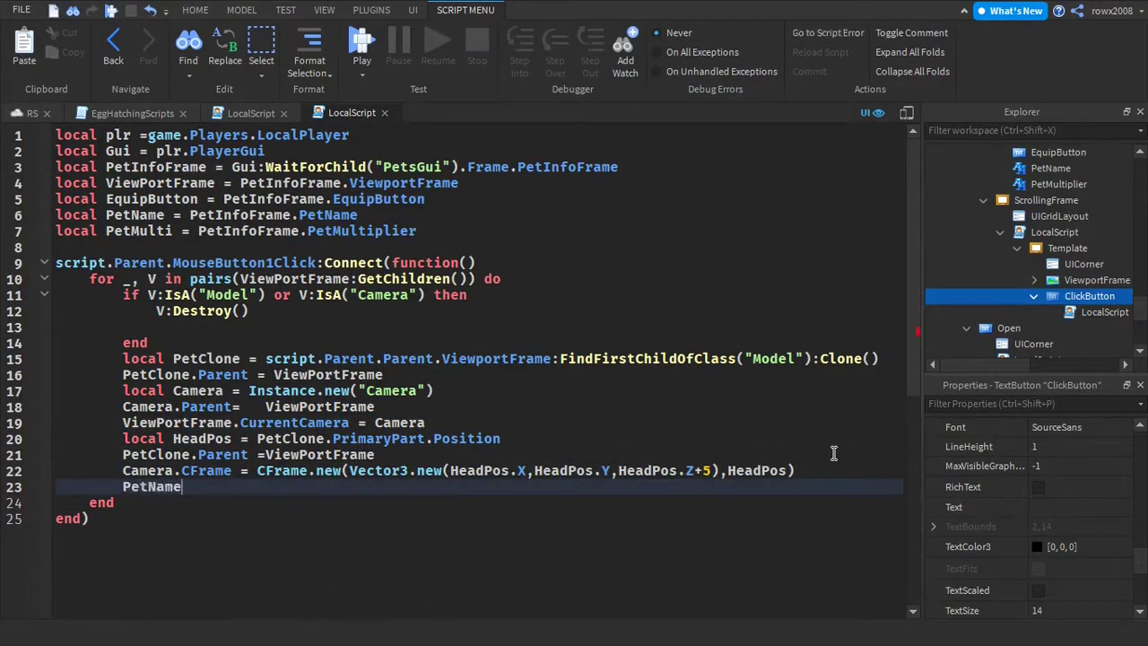
pyautogui.write('.Text = tostring(script.Parent.Parent.Name')
pyautogui.click(251, 488)
pyautogui.write('tostring(script')
pyautogui.press('BackSpace')
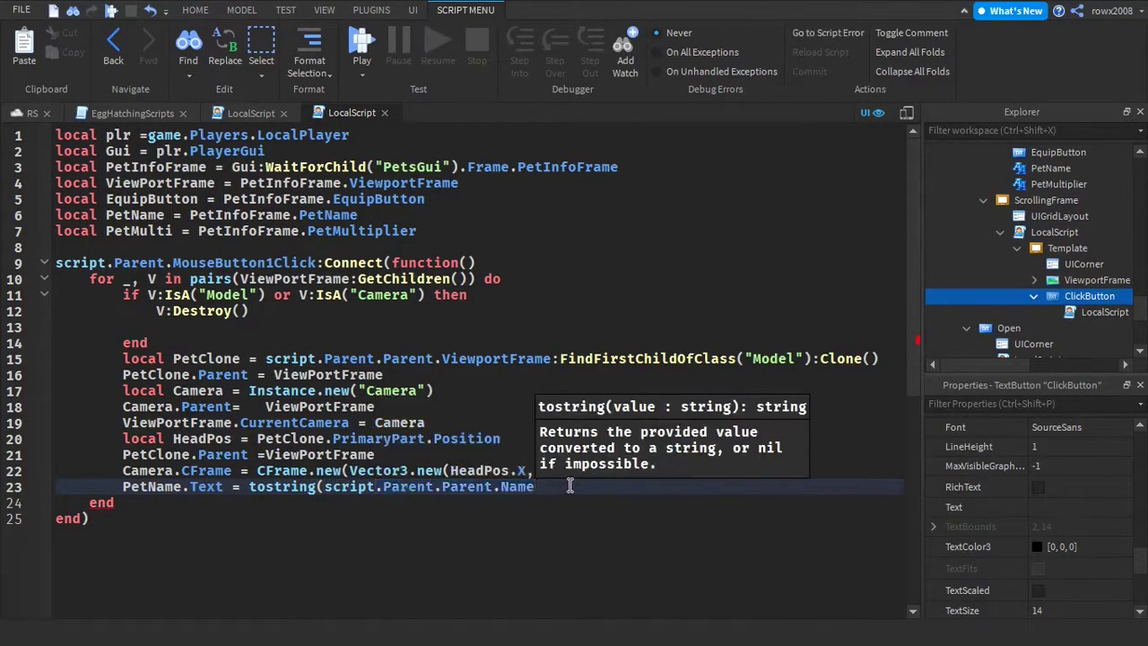
pyautogui.click(569, 485)
pyautogui.write(')')
pyautogui.press('Return')
pyautogui.click(156, 168)
pyautogui.click(576, 607)
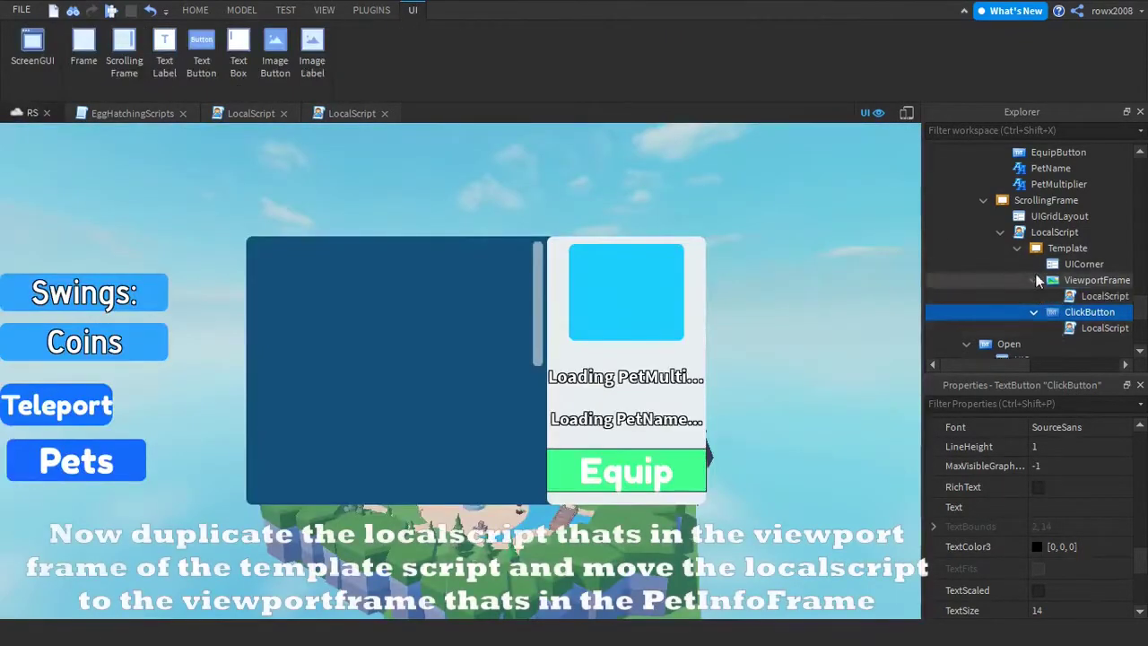
# Duplicate the LocalScript in Template's ViewportFrame and move the copy into PetInfoFrame's ViewportFrame
pyautogui.click(1063, 295)
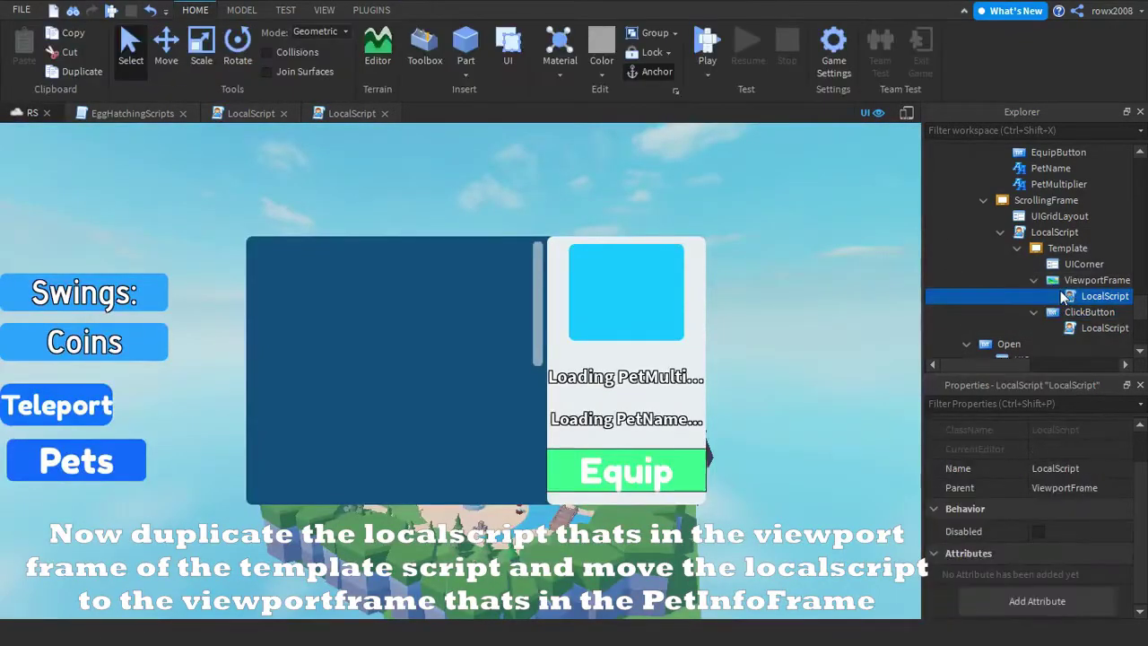
pyautogui.hotkey('ctrl', 'd')
pyautogui.moveTo(1076, 311); pyautogui.dragTo(1056, 251)
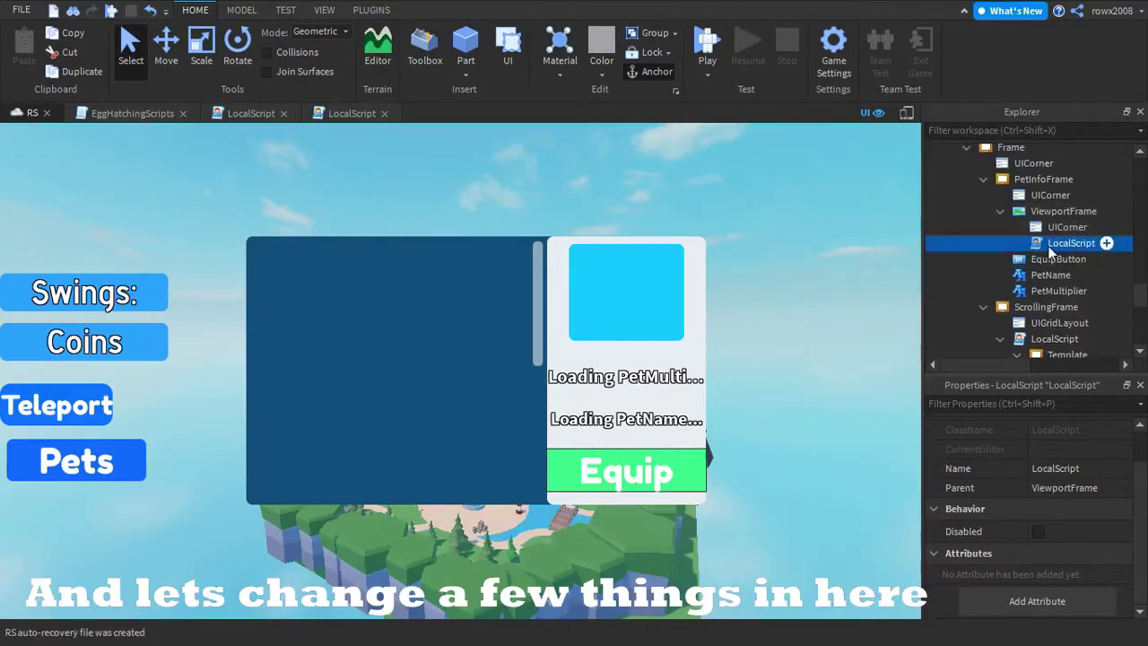
# In the copied LocalScript, remove the ScrollingFrame check with its matching end and unindent the for loop
pyautogui.doubleClick(1072, 243)
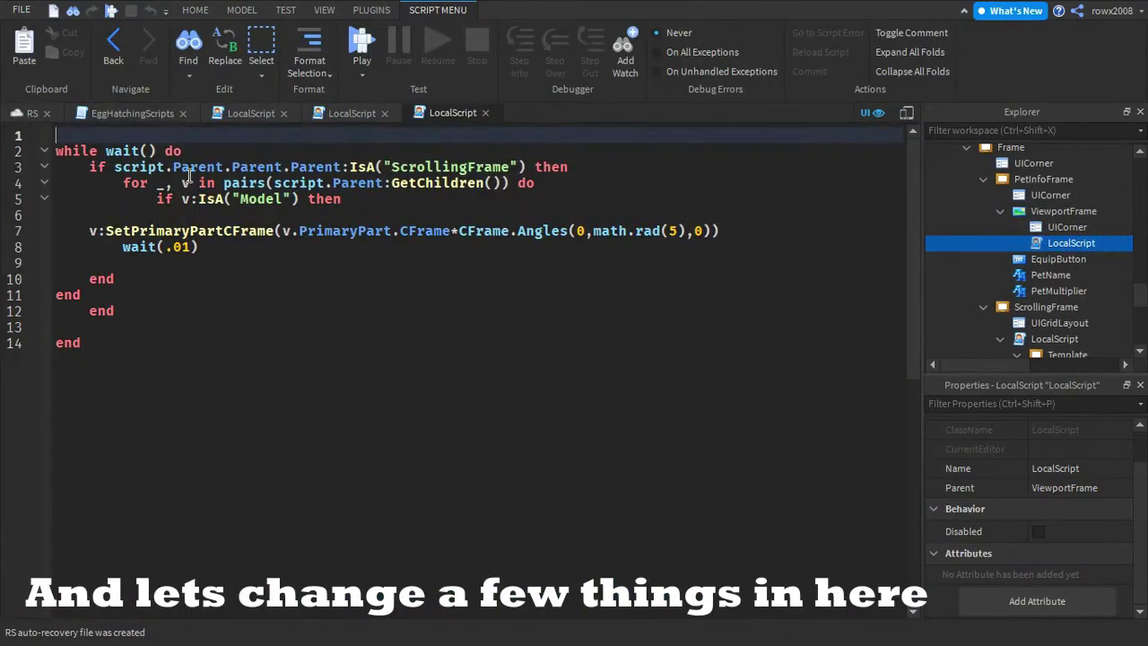
pyautogui.tripleClick(106, 173)
pyautogui.press('BackSpace')
pyautogui.tripleClick(120, 296)
pyautogui.press('BackSpace')
pyautogui.click(126, 281)
pyautogui.click(105, 185)
pyautogui.press('BackSpace')
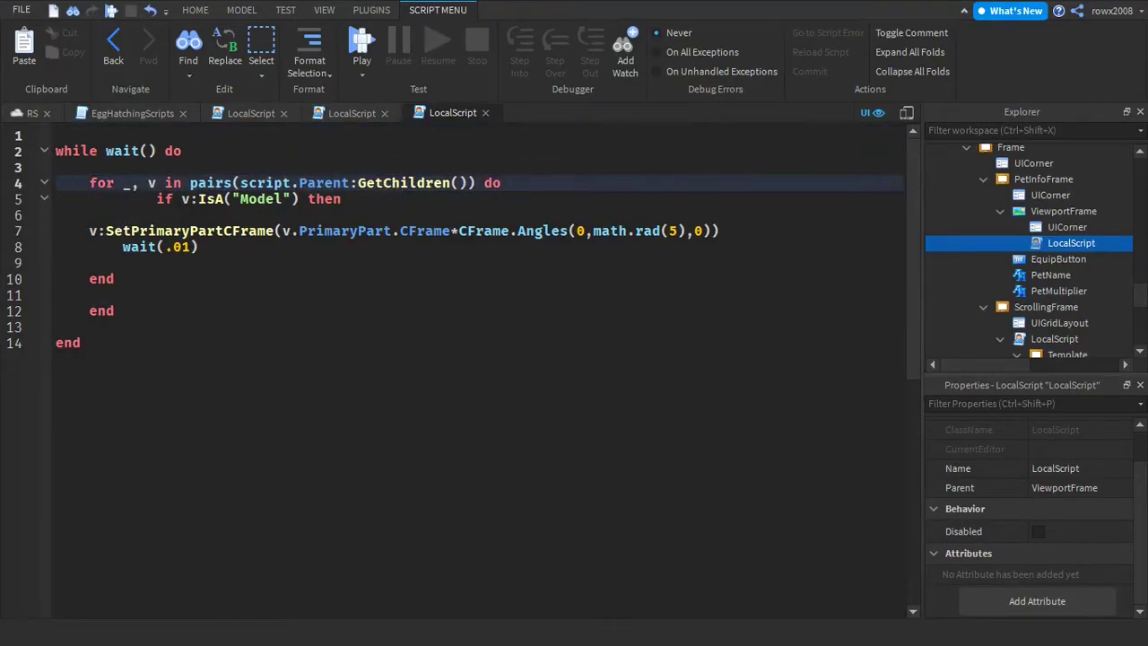
pyautogui.click(199, 437)
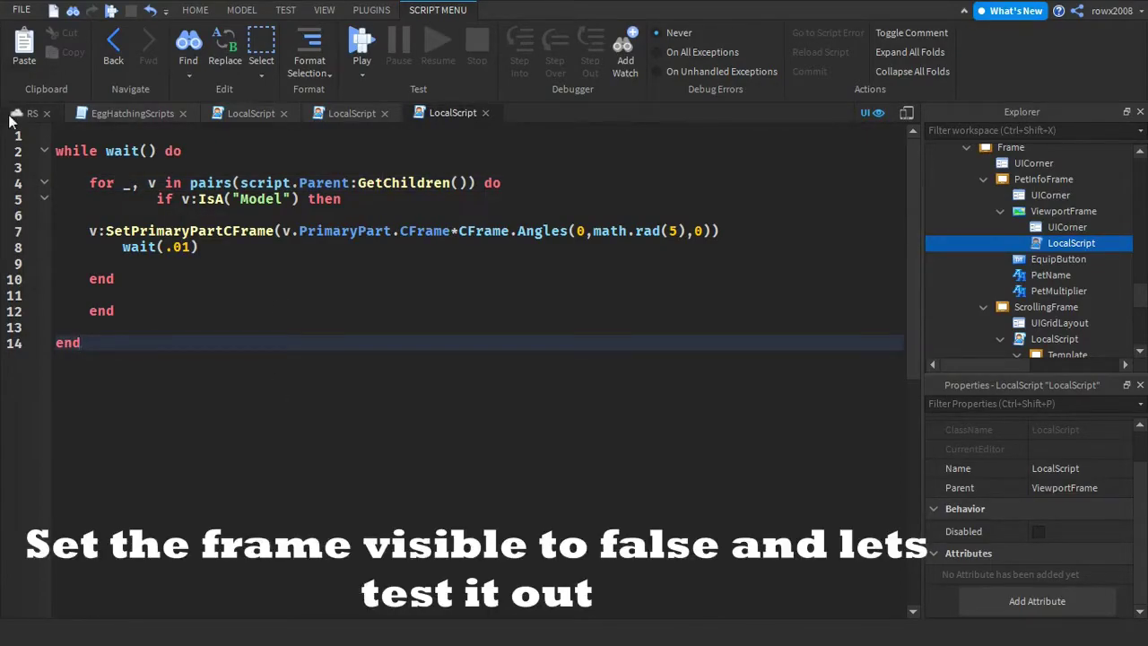
# Duplicate the UICorner in PetInfoFrame's ViewportFrame and move the copy into EquipButton
pyautogui.click(12, 116)
pyautogui.click(1056, 229)
pyautogui.hotkey('ctrl', 'd')
pyautogui.moveTo(1053, 241); pyautogui.dragTo(1043, 274)
# Turn off Visible for the main Frame in PetsGui
pyautogui.click(1040, 182)
pyautogui.scroll(1, 1036, 186)
pyautogui.click(987, 183)
pyautogui.scroll(-3, 1038, 528)
pyautogui.scroll(-2, 1036, 527)
pyautogui.click(1010, 192)
pyautogui.scroll(-3, 1054, 506)
pyautogui.click(1037, 527)
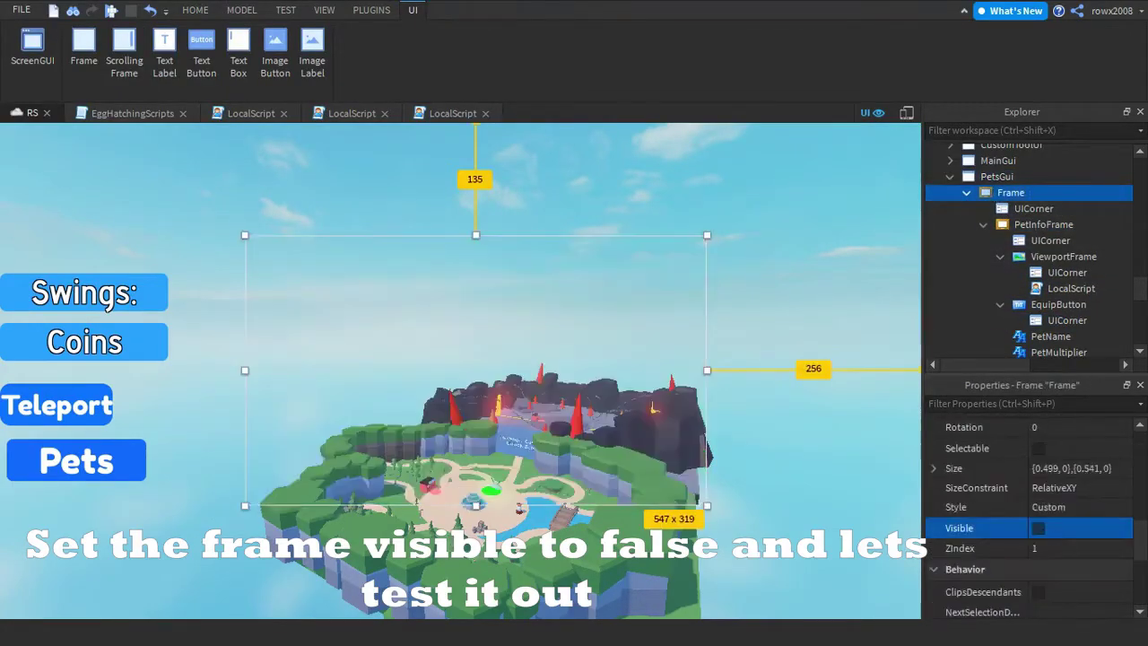
# Start a play test and walk the character toward the egg stand
pyautogui.click(108, 11)
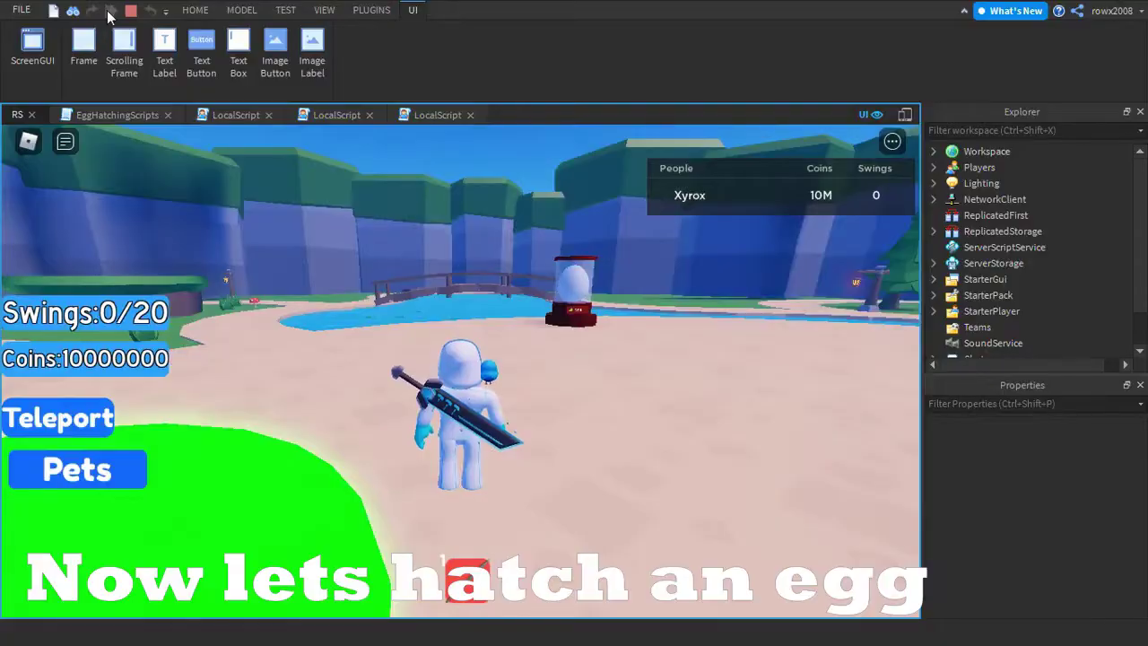
pyautogui.press('w')
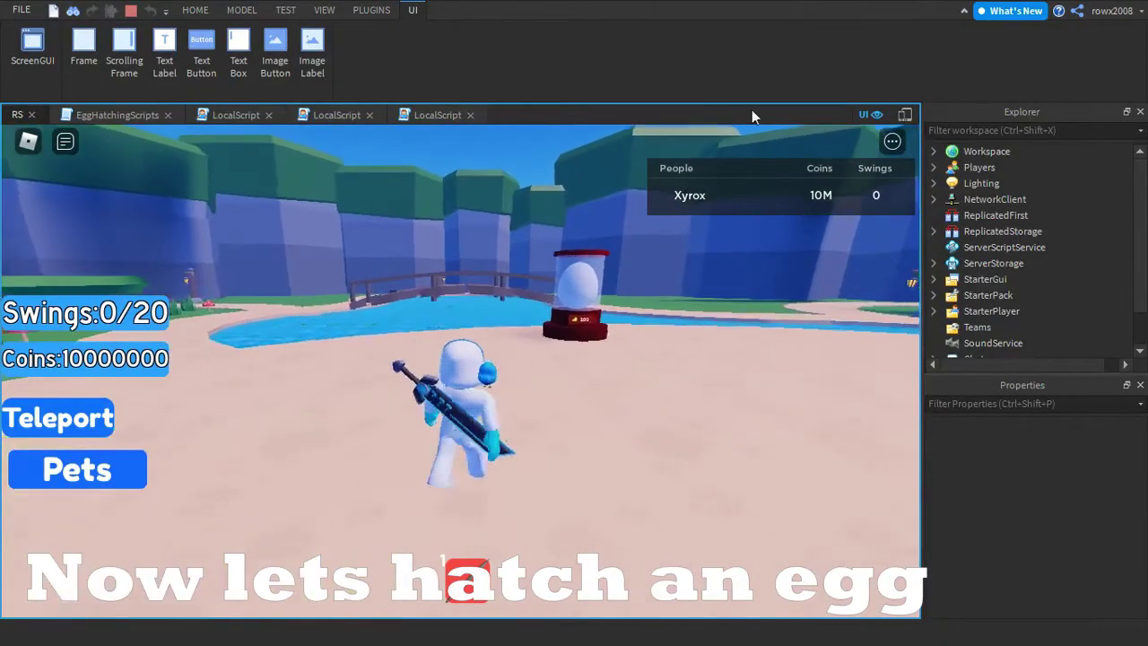